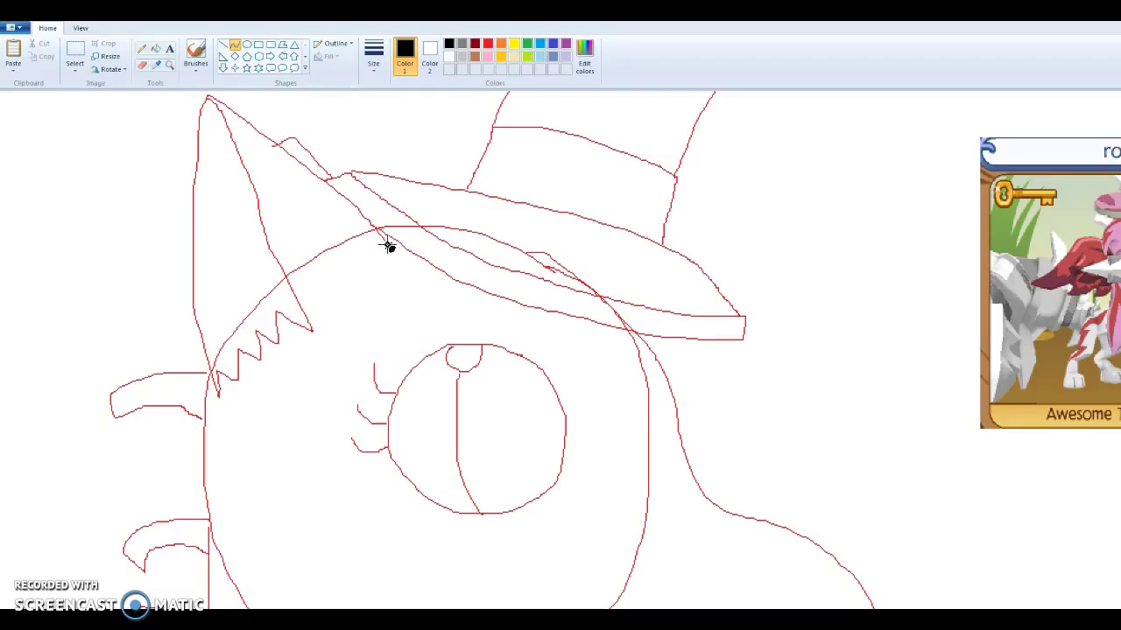
# - Trace the three edges of the pointed ear over the red sketch with thick black curves
pyautogui.moveTo(298, 159); pyautogui.dragTo(324, 184)
pyautogui.moveTo(310, 327); pyautogui.dragTo(205, 94)
pyautogui.moveTo(249, 190); pyautogui.dragTo(256, 200)
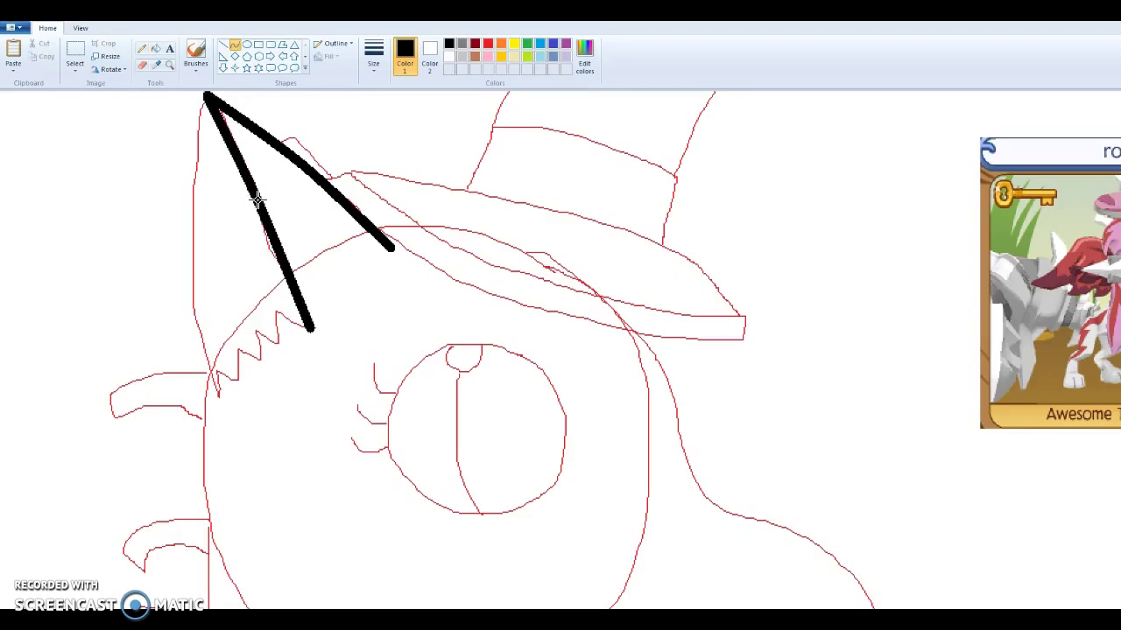
pyautogui.click(257, 201)
pyautogui.click(355, 290)
pyautogui.moveTo(218, 396); pyautogui.dragTo(205, 94)
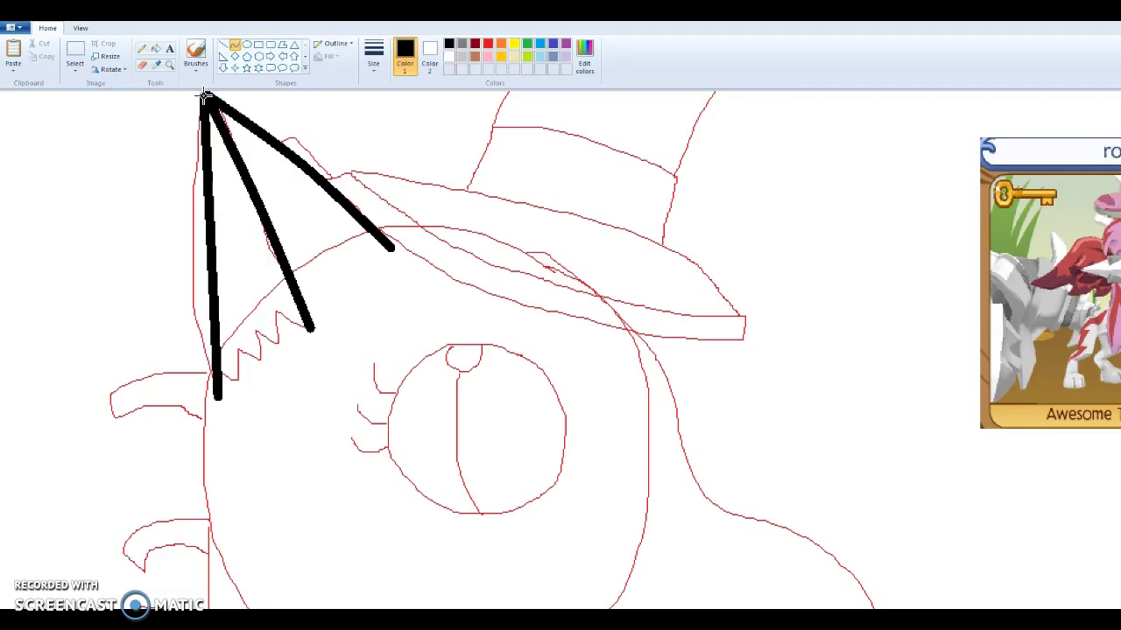
pyautogui.moveTo(211, 242)
pyautogui.mouseDown()
pyautogui.moveTo(193, 245)
pyautogui.moveTo(184, 277)
pyautogui.moveTo(190, 267)
pyautogui.mouseUp()
pyautogui.click(399, 287)
# - Trace the underside of the hat brim with black curves, including its short outer end and inner edge
pyautogui.moveTo(392, 249); pyautogui.dragTo(740, 337)
pyautogui.moveTo(545, 289); pyautogui.dragTo(546, 318)
pyautogui.click(721, 337)
pyautogui.moveTo(742, 337); pyautogui.dragTo(743, 317)
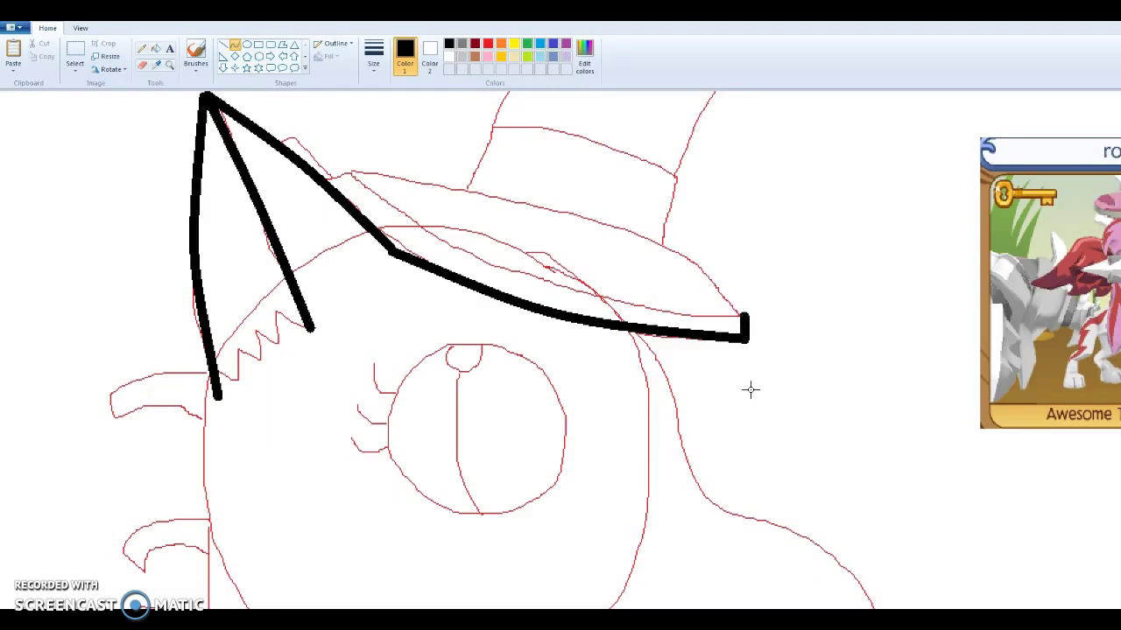
pyautogui.moveTo(744, 318); pyautogui.dragTo(353, 176)
pyautogui.moveTo(497, 240)
pyautogui.mouseDown()
pyautogui.moveTo(376, 254)
pyautogui.moveTo(488, 258)
pyautogui.moveTo(490, 275)
pyautogui.mouseUp()
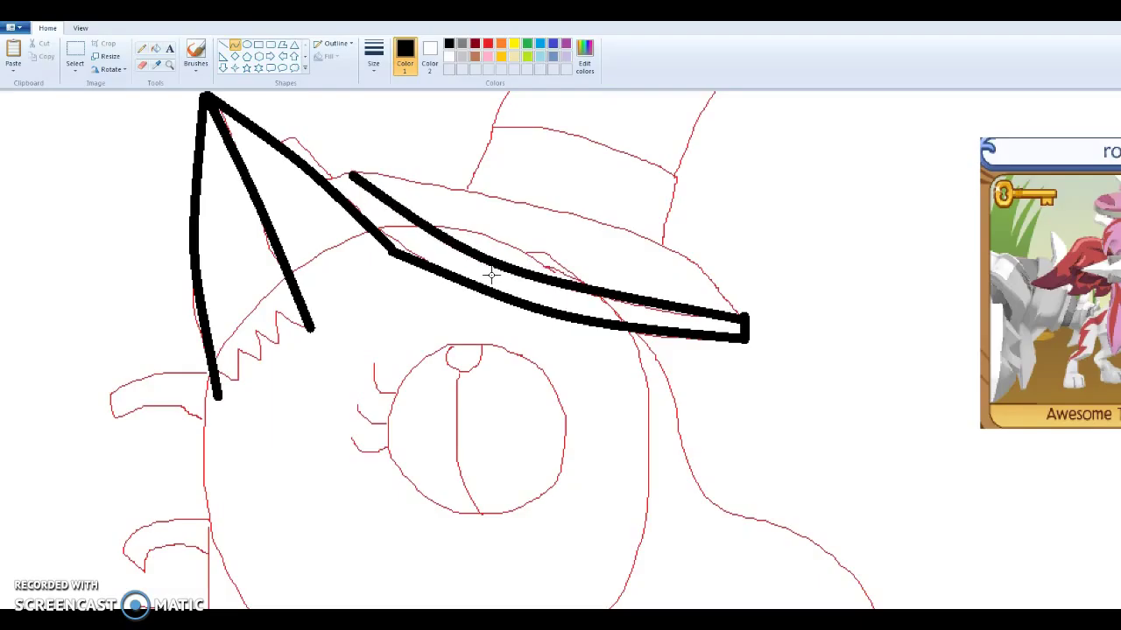
pyautogui.click(304, 134)
# - Connect the brim's tip to the ear and trace the brim's upper edge with a bulging black curve
pyautogui.moveTo(351, 174); pyautogui.dragTo(322, 179)
pyautogui.click(341, 181)
pyautogui.click(364, 310)
pyautogui.moveTo(353, 177); pyautogui.dragTo(745, 317)
pyautogui.moveTo(561, 235)
pyautogui.mouseDown()
pyautogui.moveTo(556, 219)
pyautogui.moveTo(604, 215)
pyautogui.mouseUp()
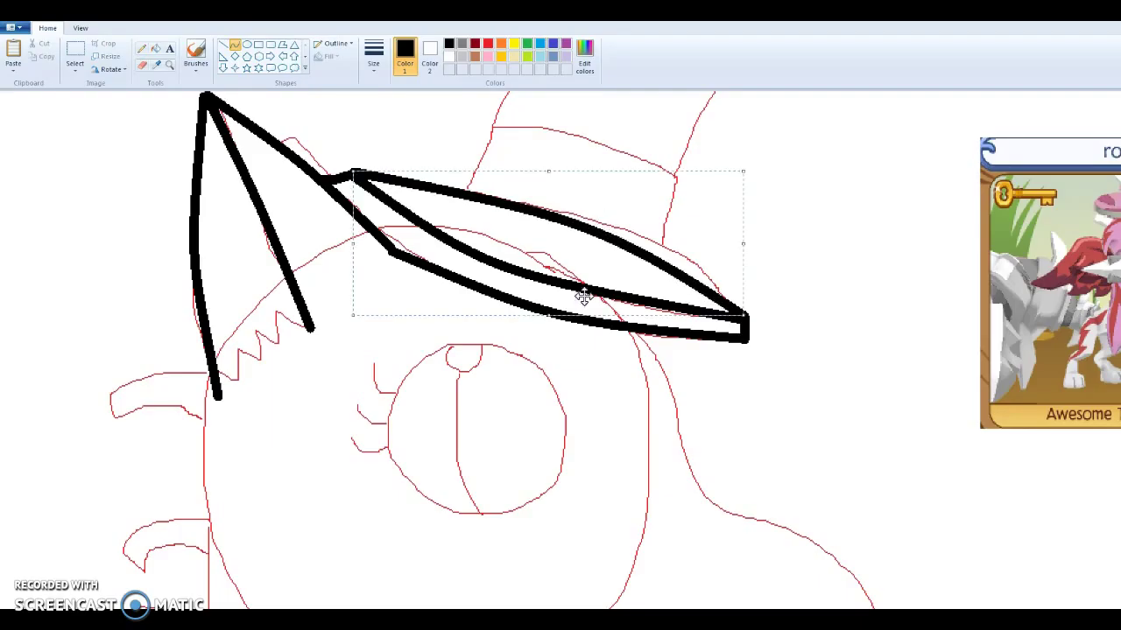
pyautogui.click(616, 402)
# - Trace the hat band above the brim with curved black lines for its two sides and upper edge
pyautogui.moveTo(658, 250); pyautogui.dragTo(677, 176)
pyautogui.click(674, 212)
pyautogui.click(670, 216)
pyautogui.click(619, 283)
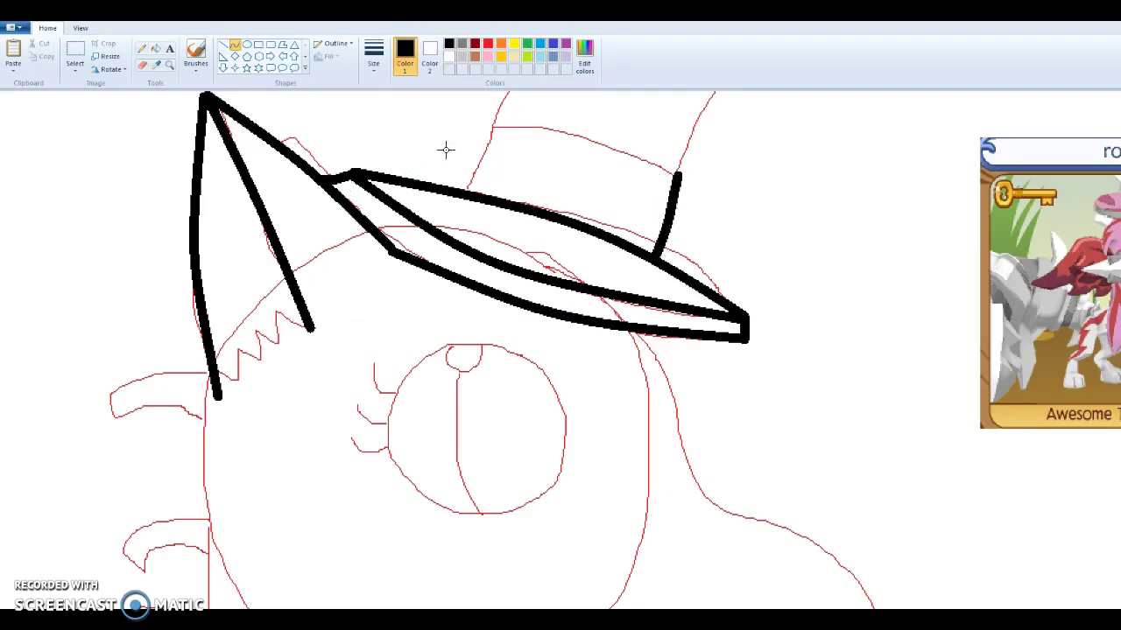
pyautogui.moveTo(466, 191)
pyautogui.mouseDown()
pyautogui.moveTo(491, 128)
pyautogui.moveTo(624, 153)
pyautogui.moveTo(678, 178)
pyautogui.mouseUp()
pyautogui.click(489, 149)
pyautogui.click(481, 153)
pyautogui.click(502, 236)
pyautogui.moveTo(597, 155); pyautogui.dragTo(585, 141)
pyautogui.click(586, 144)
pyautogui.click(612, 230)
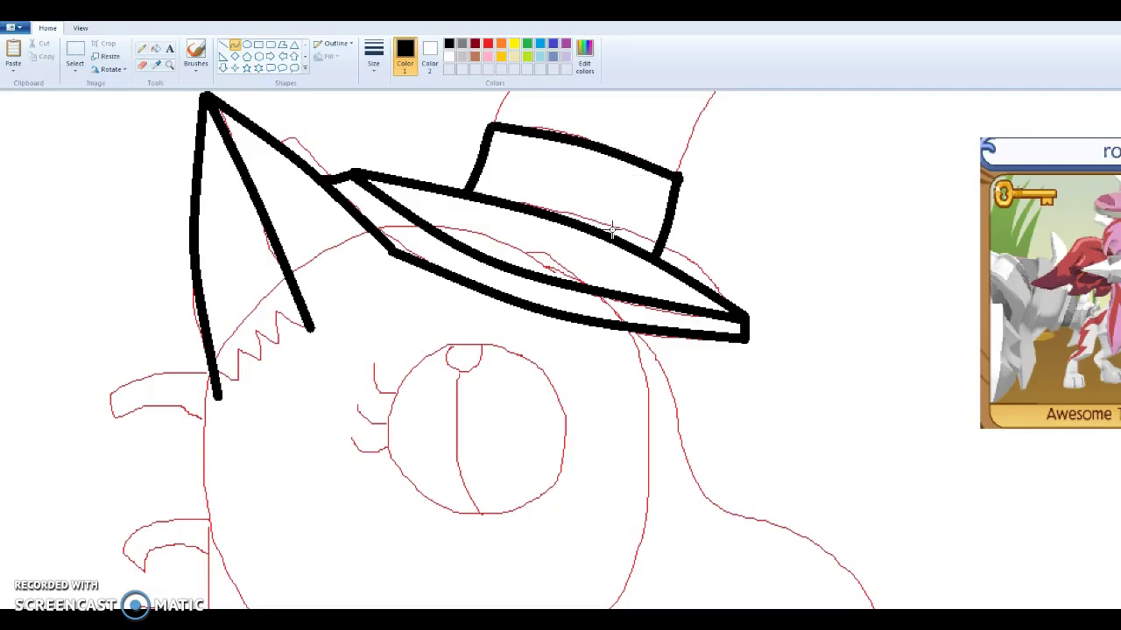
# - Trace both sides of the hat's crown upward from the hat band in black
pyautogui.moveTo(489, 120); pyautogui.dragTo(513, 77)
pyautogui.click(583, 199)
pyautogui.moveTo(681, 175); pyautogui.dragTo(692, 119)
pyautogui.click(629, 216)
pyautogui.hotkey('ctrl', 'z')
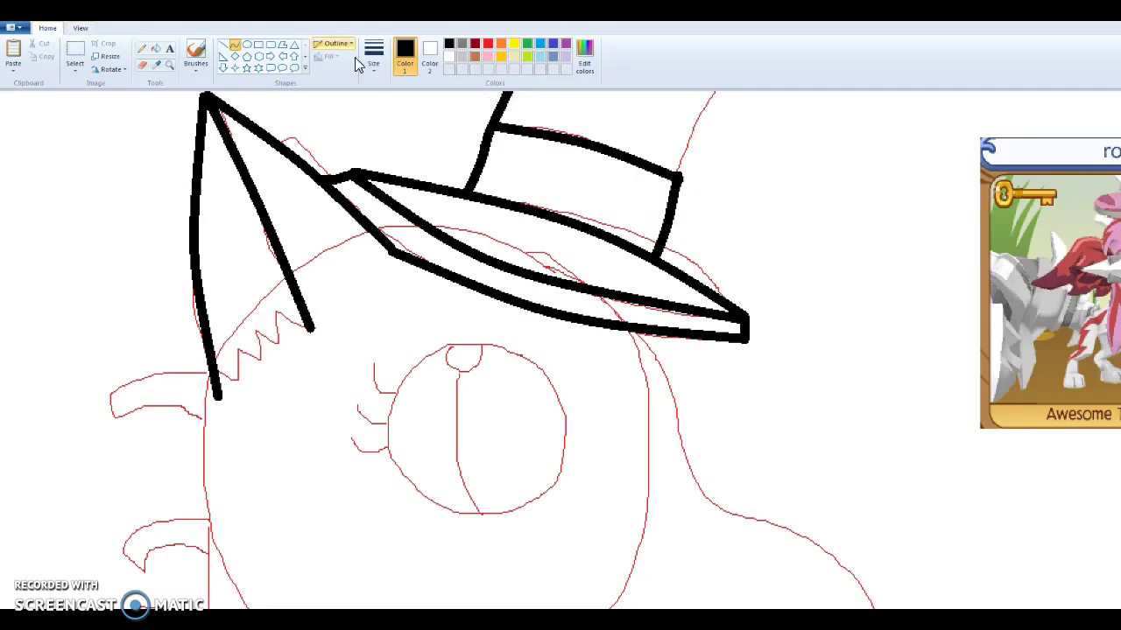
pyautogui.moveTo(681, 175); pyautogui.dragTo(739, 70)
pyautogui.moveTo(706, 150)
pyautogui.mouseDown()
pyautogui.moveTo(693, 144)
pyautogui.moveTo(699, 131)
pyautogui.mouseUp()
pyautogui.click(791, 227)
pyautogui.scroll(-4, 576, 376)
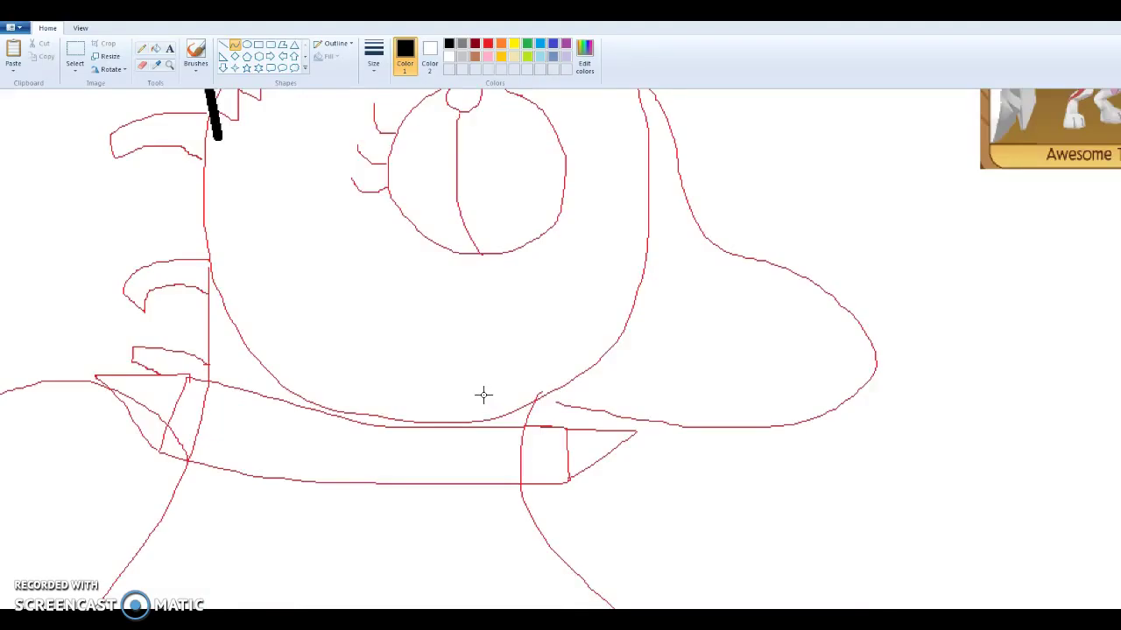
pyautogui.scroll(2, 483, 393)
pyautogui.moveTo(641, 199); pyautogui.dragTo(724, 379)
pyautogui.moveTo(695, 314)
pyautogui.mouseDown()
pyautogui.moveTo(689, 306)
pyautogui.moveTo(683, 317)
pyautogui.moveTo(673, 289)
pyautogui.moveTo(686, 284)
pyautogui.mouseUp()
pyautogui.click(47, 13)
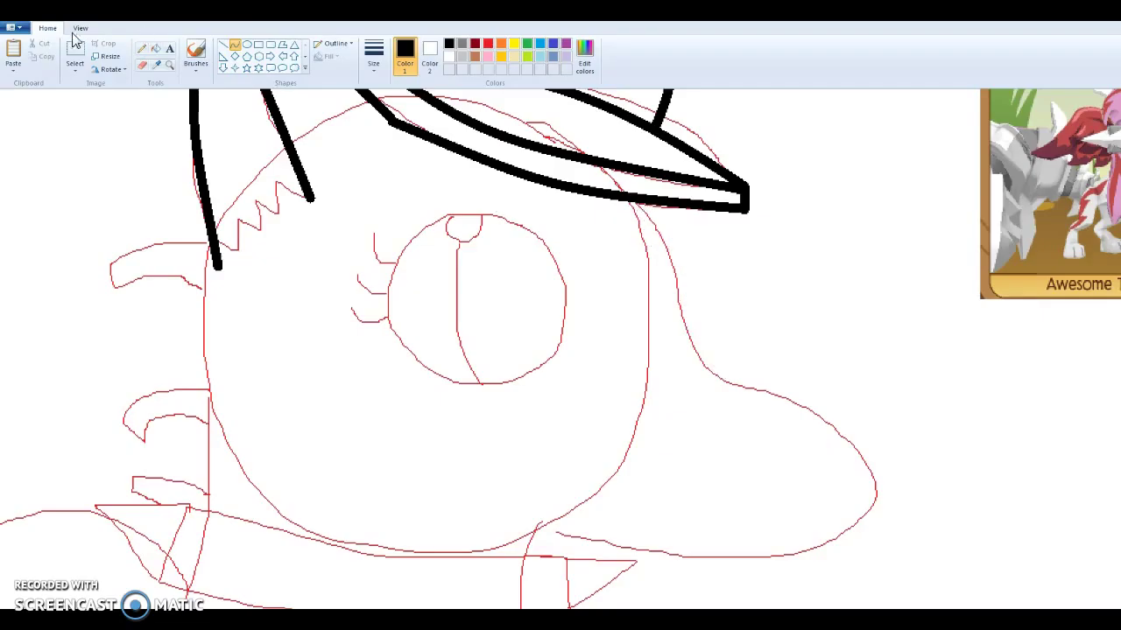
# - Trace the forehead and snout bridge from beneath the brim to the nose tip with connected black curves
pyautogui.moveTo(638, 205); pyautogui.dragTo(684, 316)
pyautogui.moveTo(658, 264); pyautogui.dragTo(672, 258)
pyautogui.moveTo(684, 309)
pyautogui.mouseDown()
pyautogui.moveTo(671, 259)
pyautogui.moveTo(676, 271)
pyautogui.mouseUp()
pyautogui.moveTo(686, 317); pyautogui.dragTo(782, 396)
pyautogui.moveTo(733, 356)
pyautogui.mouseDown()
pyautogui.moveTo(707, 369)
pyautogui.moveTo(715, 377)
pyautogui.mouseUp()
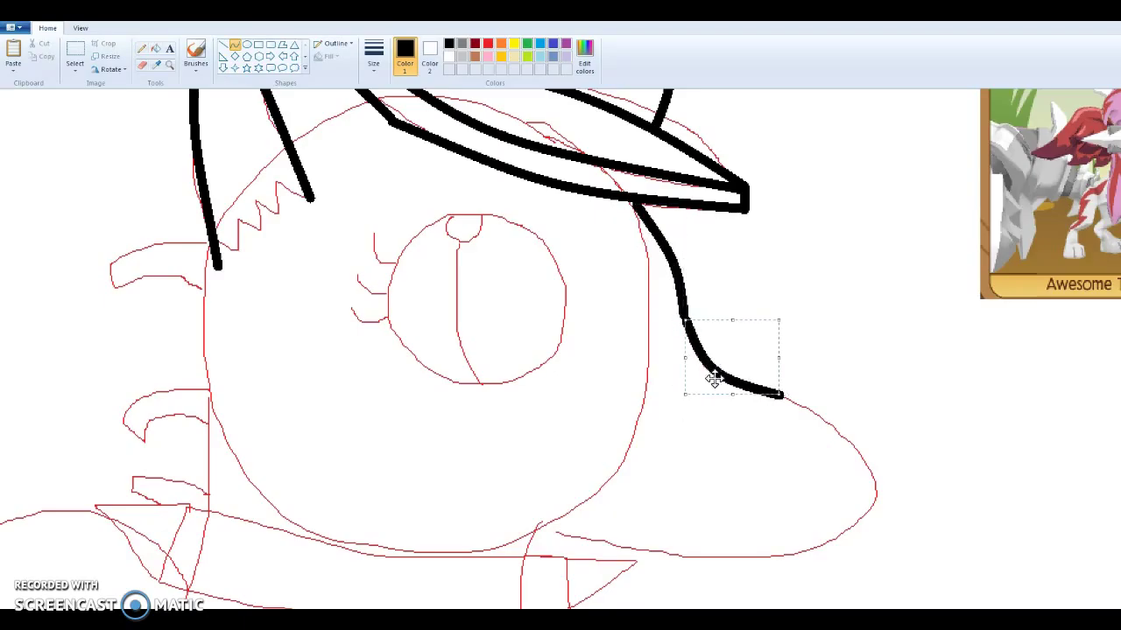
pyautogui.click(801, 471)
pyautogui.moveTo(778, 395); pyautogui.dragTo(880, 497)
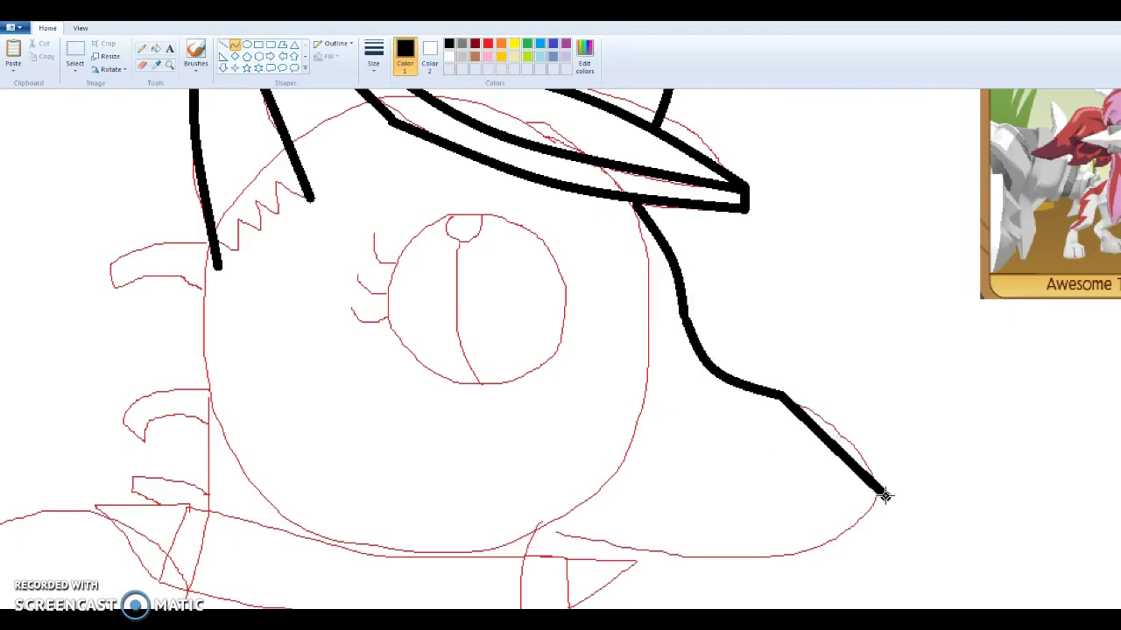
pyautogui.moveTo(839, 459)
pyautogui.mouseDown()
pyautogui.moveTo(832, 445)
pyautogui.moveTo(853, 437)
pyautogui.moveTo(860, 448)
pyautogui.mouseUp()
# - Trace the nose and lower jaw from the nose tip back to the collar with black curves
pyautogui.scroll(-3, 835, 540)
pyautogui.moveTo(876, 367); pyautogui.dragTo(769, 427)
pyautogui.moveTo(817, 399); pyautogui.dragTo(850, 415)
pyautogui.moveTo(770, 430); pyautogui.dragTo(539, 395)
pyautogui.moveTo(631, 405); pyautogui.dragTo(645, 420)
pyautogui.click(646, 421)
pyautogui.click(669, 484)
# - Trace the collar band's upper edge and its end below the jaw with bent black curves
pyautogui.moveTo(538, 396); pyautogui.dragTo(189, 378)
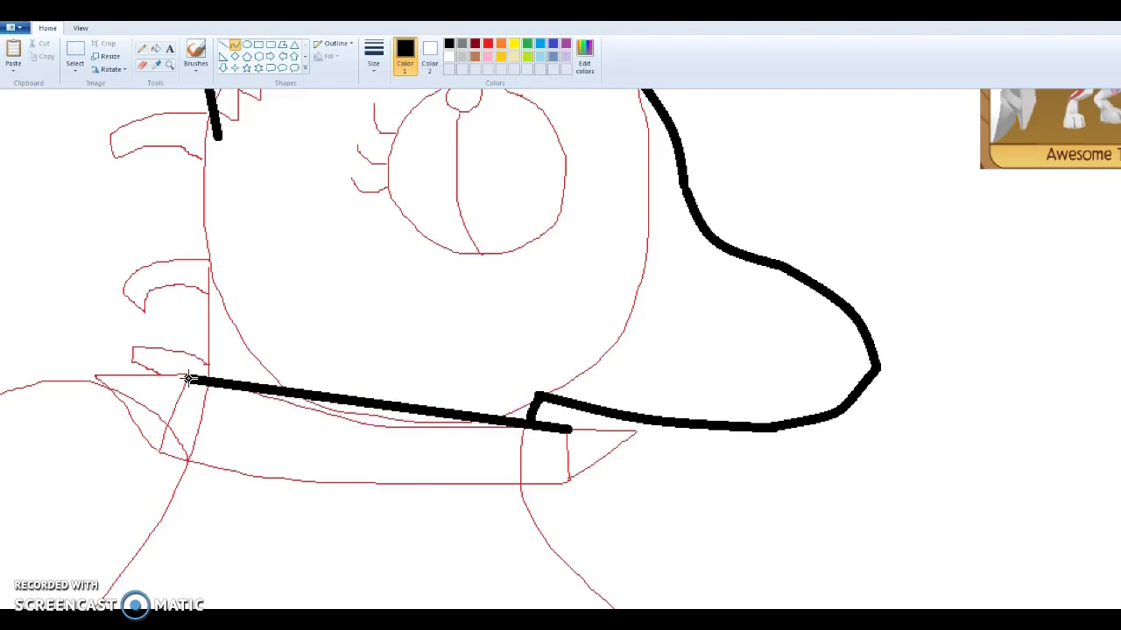
pyautogui.moveTo(390, 404); pyautogui.dragTo(380, 425)
pyautogui.moveTo(567, 429)
pyautogui.mouseDown()
pyautogui.moveTo(570, 479)
pyautogui.moveTo(572, 456)
pyautogui.mouseUp()
pyautogui.click(569, 455)
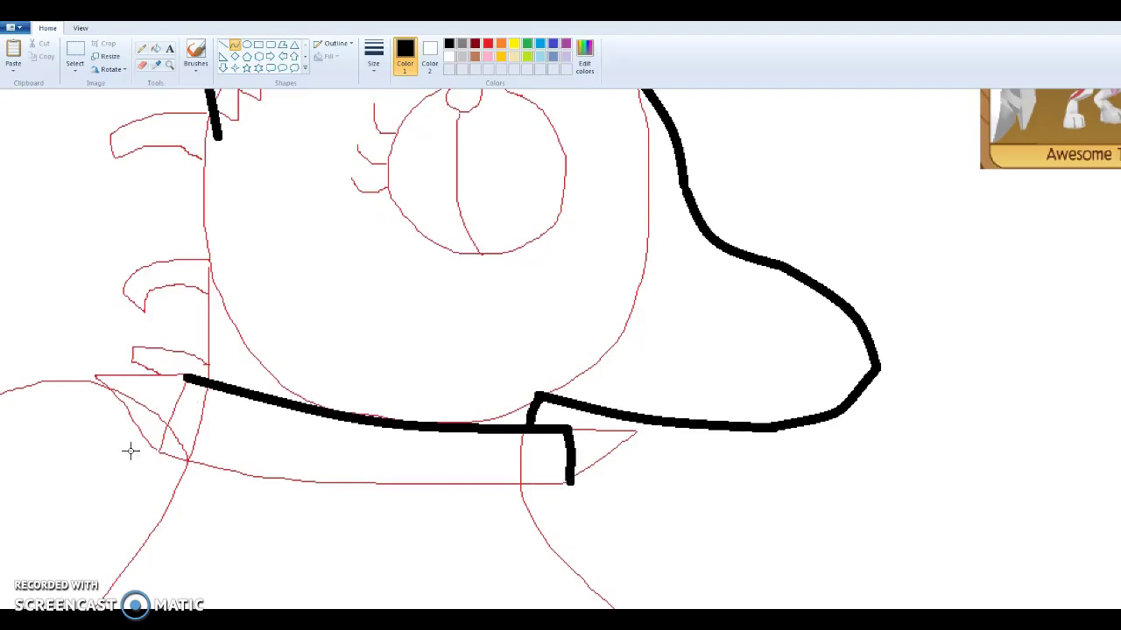
# - Close the collar band by tracing its rear end and curved lower edge in black
pyautogui.moveTo(161, 453)
pyautogui.mouseDown()
pyautogui.moveTo(185, 380)
pyautogui.moveTo(173, 408)
pyautogui.mouseUp()
pyautogui.click(177, 409)
pyautogui.click(162, 455)
pyautogui.moveTo(162, 454)
pyautogui.mouseDown()
pyautogui.moveTo(335, 505)
pyautogui.moveTo(568, 484)
pyautogui.mouseUp()
pyautogui.moveTo(366, 475); pyautogui.dragTo(368, 492)
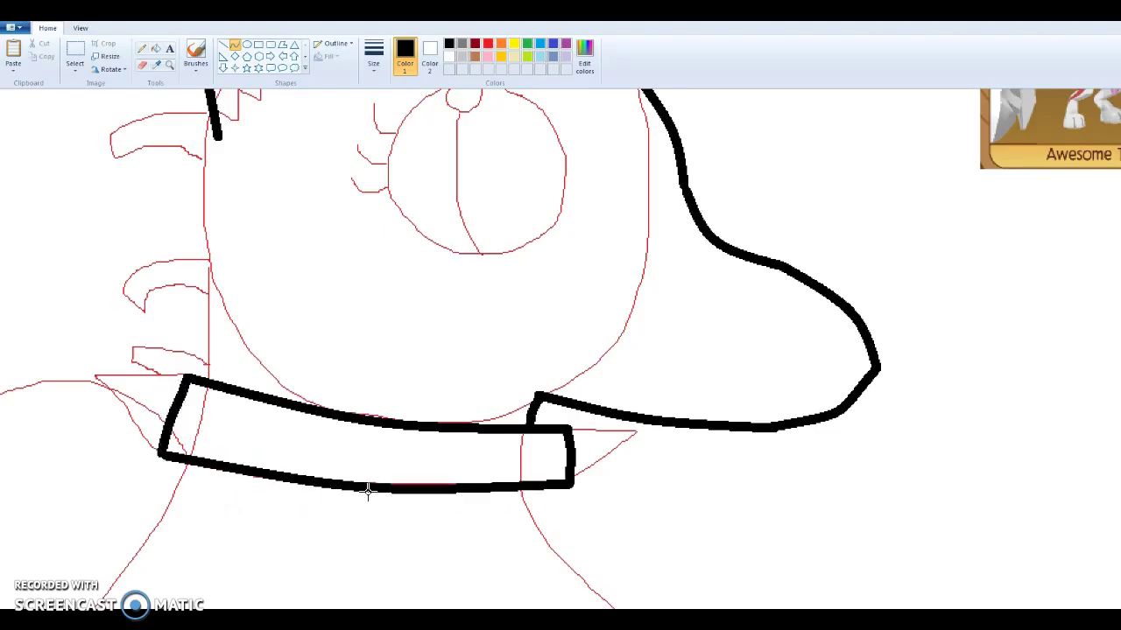
pyautogui.click(368, 492)
pyautogui.click(384, 529)
# - Draw three pointed fur tufts in black down the back of the head, from the ear to the collar
pyautogui.scroll(5, 242, 418)
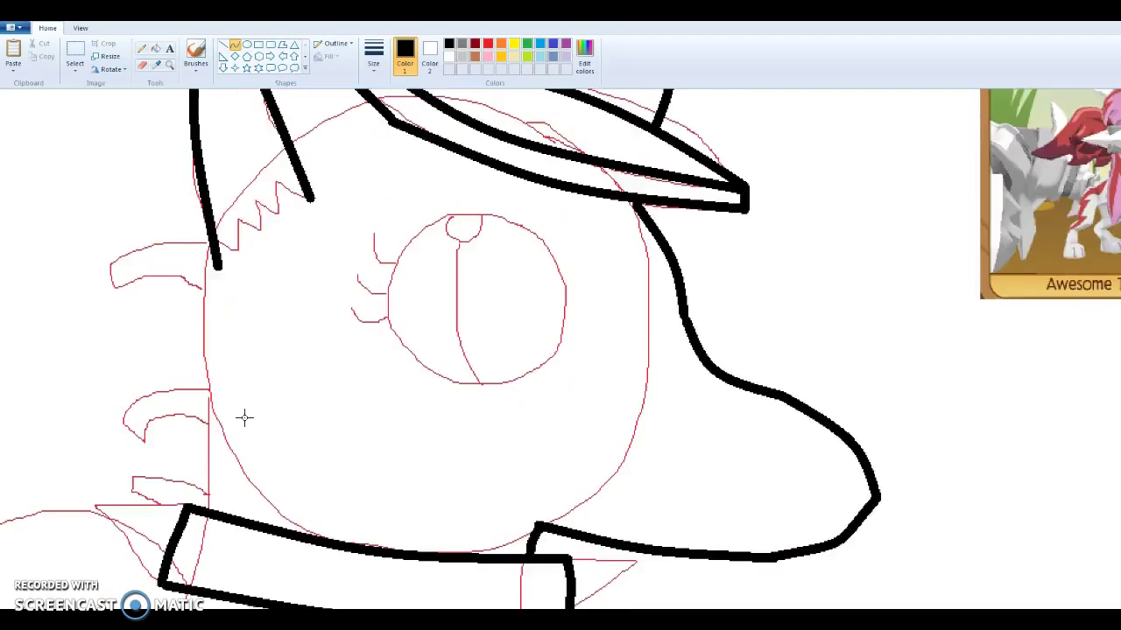
pyautogui.moveTo(215, 392); pyautogui.dragTo(158, 456)
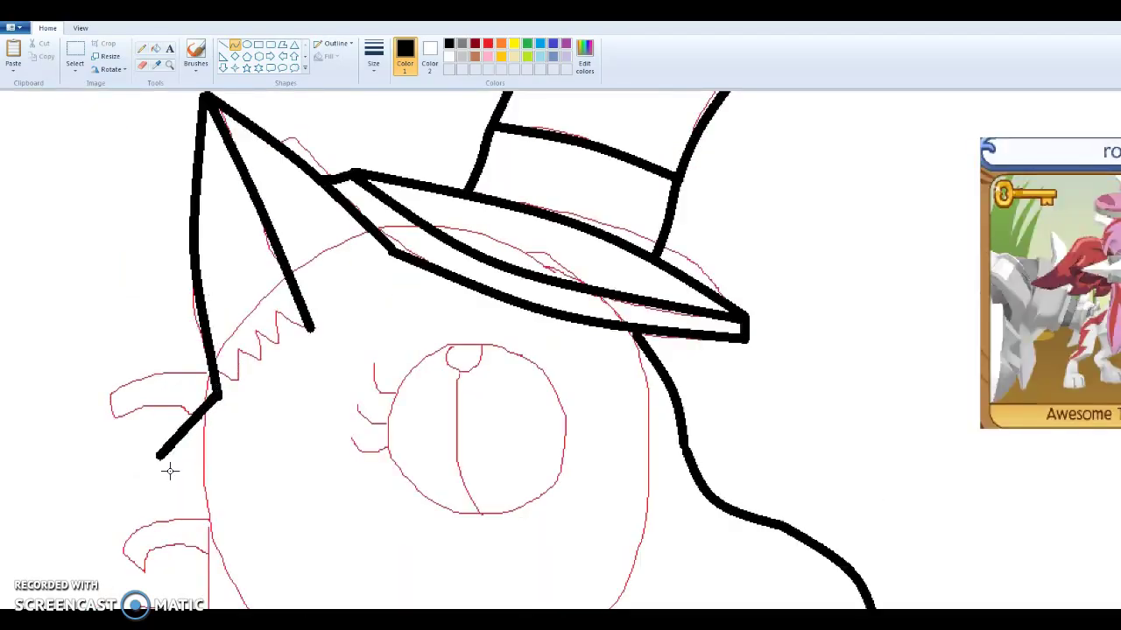
pyautogui.scroll(-3, 168, 464)
pyautogui.moveTo(180, 292)
pyautogui.mouseDown()
pyautogui.moveTo(227, 340)
pyautogui.moveTo(242, 330)
pyautogui.moveTo(153, 408)
pyautogui.mouseUp()
pyautogui.click(202, 307)
pyautogui.click(255, 393)
pyautogui.click(216, 346)
pyautogui.click(224, 409)
pyautogui.moveTo(198, 378)
pyautogui.mouseDown()
pyautogui.moveTo(254, 412)
pyautogui.moveTo(214, 423)
pyautogui.moveTo(187, 458)
pyautogui.moveTo(153, 472)
pyautogui.moveTo(242, 488)
pyautogui.moveTo(197, 501)
pyautogui.mouseUp()
pyautogui.click(209, 392)
pyautogui.click(175, 485)
pyautogui.scroll(-3, 320, 475)
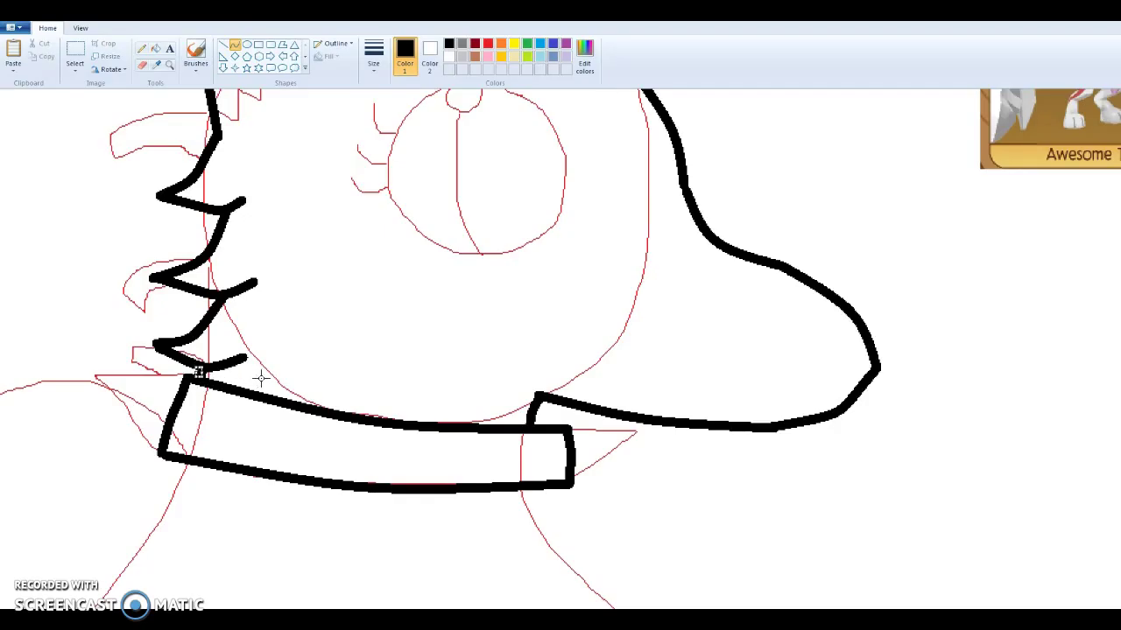
# - Draw a triangular spike on each end of the collar with straight black lines
pyautogui.click(223, 44)
pyautogui.moveTo(571, 477)
pyautogui.mouseDown()
pyautogui.moveTo(625, 445)
pyautogui.moveTo(648, 448)
pyautogui.moveTo(571, 429)
pyautogui.mouseUp()
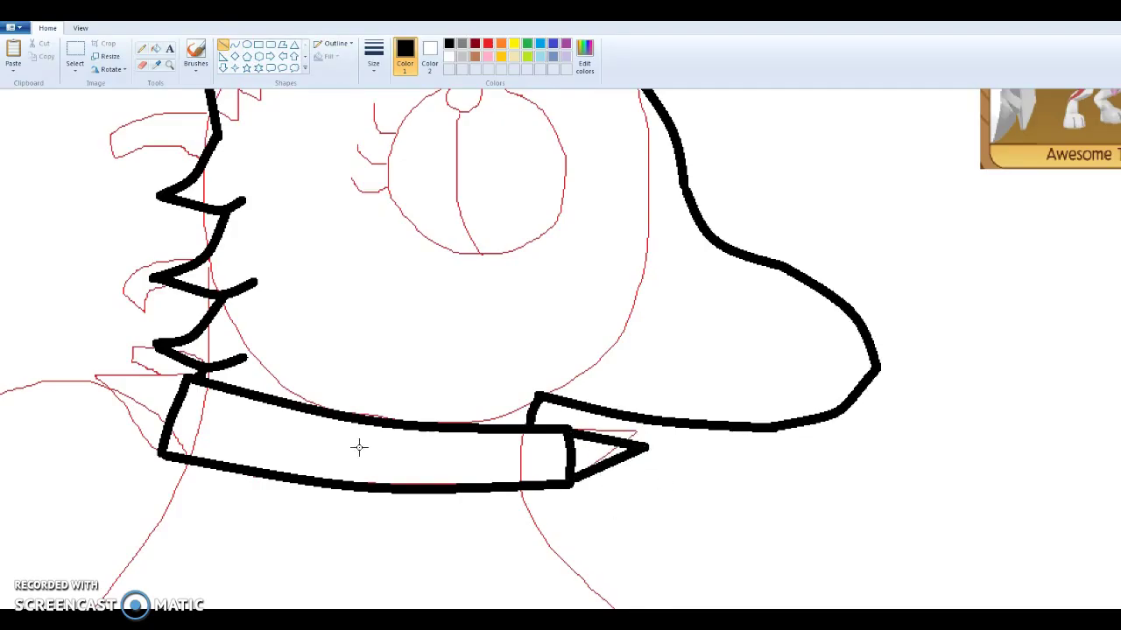
pyautogui.moveTo(160, 451); pyautogui.dragTo(188, 382)
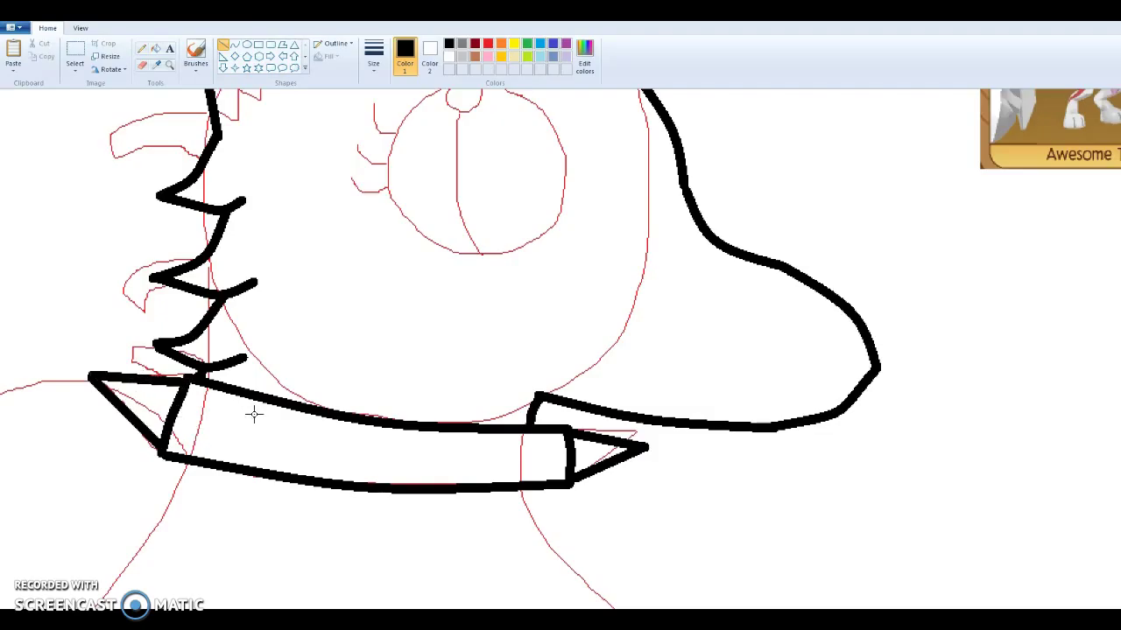
# - Decorate the collar with a diamond at its middle and a closed wedge near each end
pyautogui.moveTo(262, 415)
pyautogui.mouseDown()
pyautogui.moveTo(198, 409)
pyautogui.moveTo(254, 444)
pyautogui.mouseUp()
pyautogui.moveTo(553, 448); pyautogui.dragTo(482, 468)
pyautogui.moveTo(552, 445); pyautogui.dragTo(484, 441)
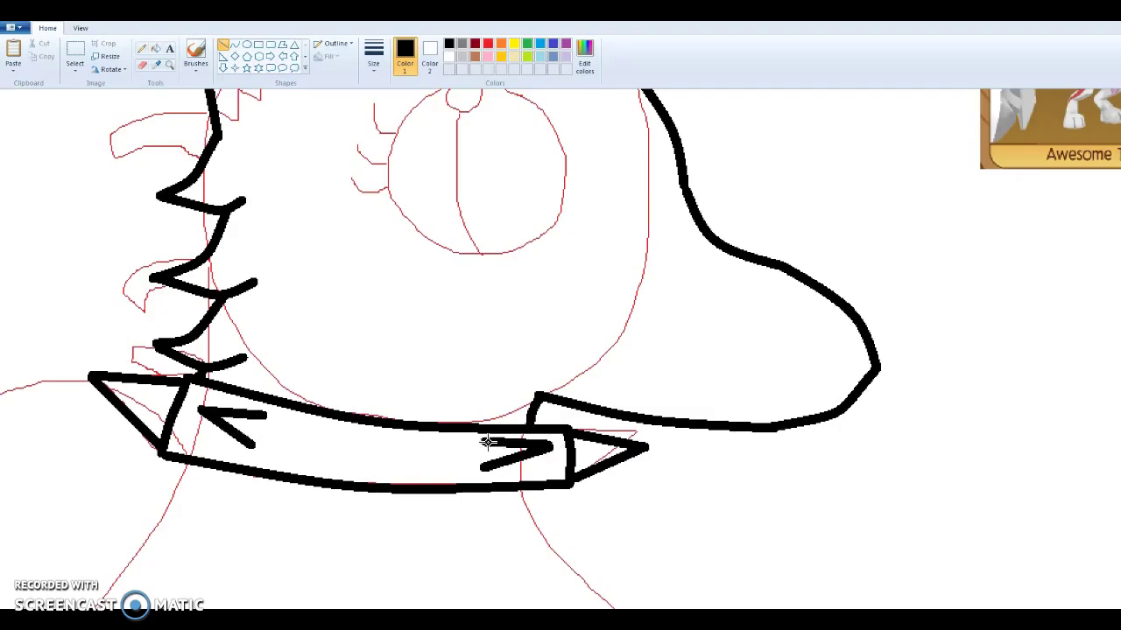
pyautogui.moveTo(331, 448)
pyautogui.mouseDown()
pyautogui.moveTo(364, 427)
pyautogui.moveTo(385, 456)
pyautogui.moveTo(353, 479)
pyautogui.moveTo(382, 457)
pyautogui.mouseUp()
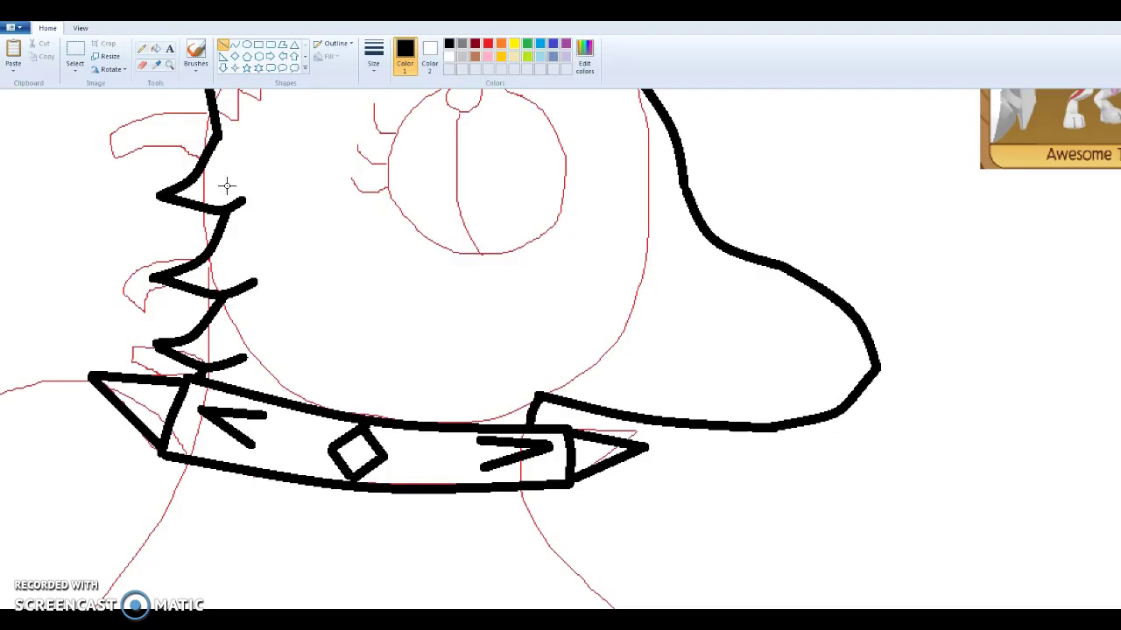
pyautogui.click(247, 44)
pyautogui.click(234, 44)
pyautogui.moveTo(251, 445); pyautogui.dragTo(265, 414)
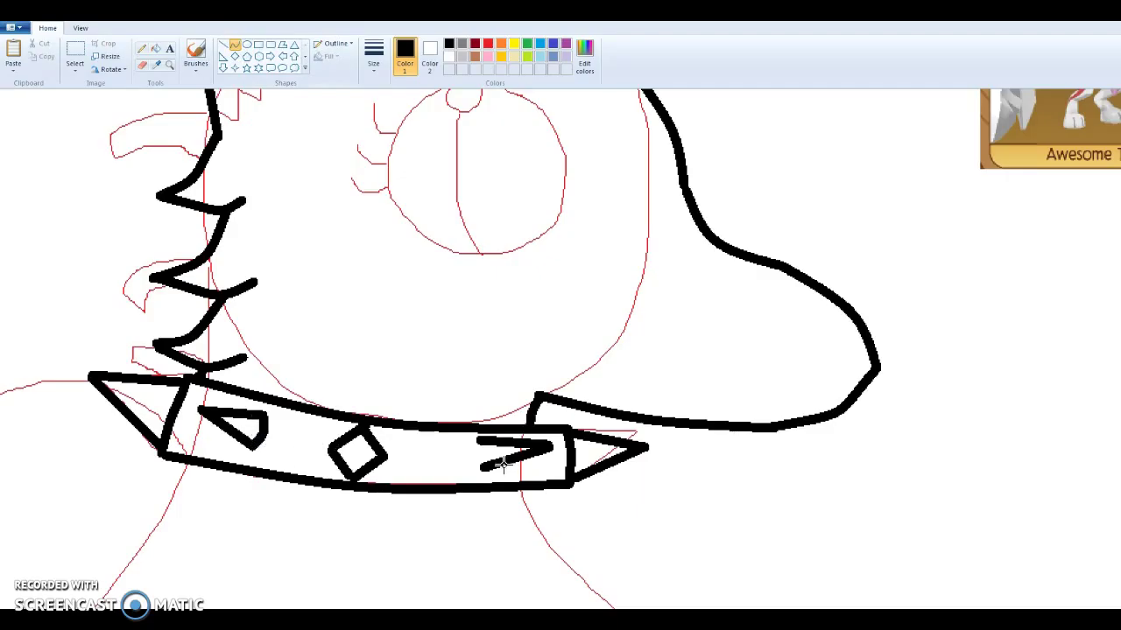
pyautogui.moveTo(480, 467); pyautogui.dragTo(479, 437)
# - Add four small black circles along the collar, beside the wedges and on both sides of the diamond
pyautogui.click(247, 44)
pyautogui.moveTo(183, 408); pyautogui.dragTo(194, 418)
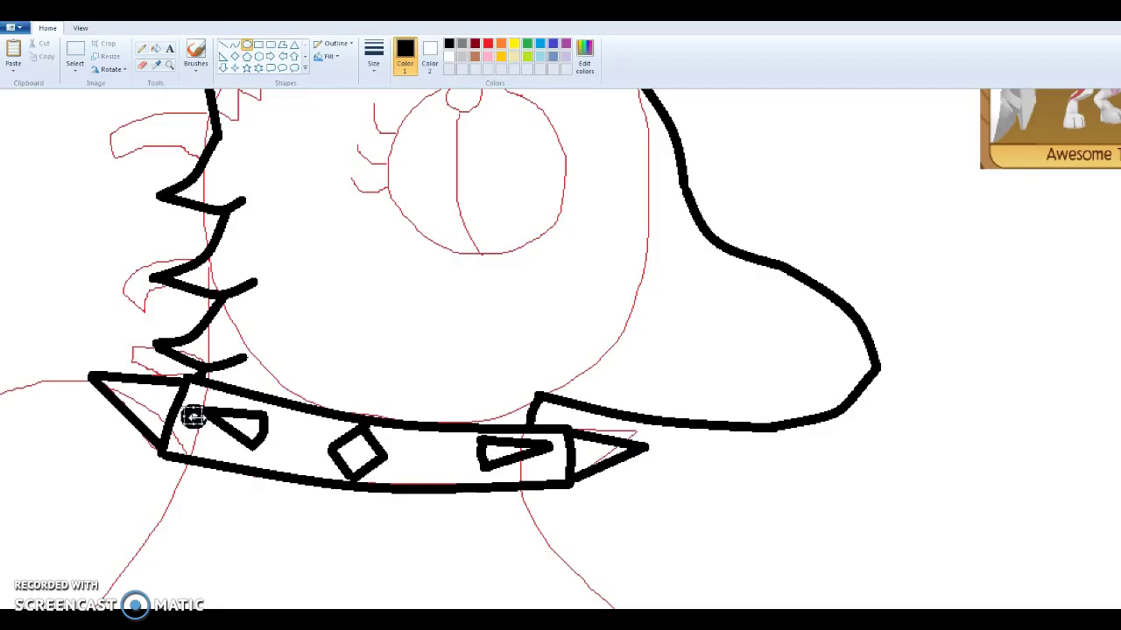
pyautogui.click(283, 436)
pyautogui.moveTo(281, 429); pyautogui.dragTo(311, 459)
pyautogui.click(444, 449)
pyautogui.moveTo(419, 445); pyautogui.dragTo(443, 469)
pyautogui.click(459, 449)
pyautogui.moveTo(545, 444); pyautogui.dragTo(566, 465)
pyautogui.click(525, 372)
# - Trace the front chest line from the collar down to the first fur point with a black curve
pyautogui.scroll(-3, 487, 494)
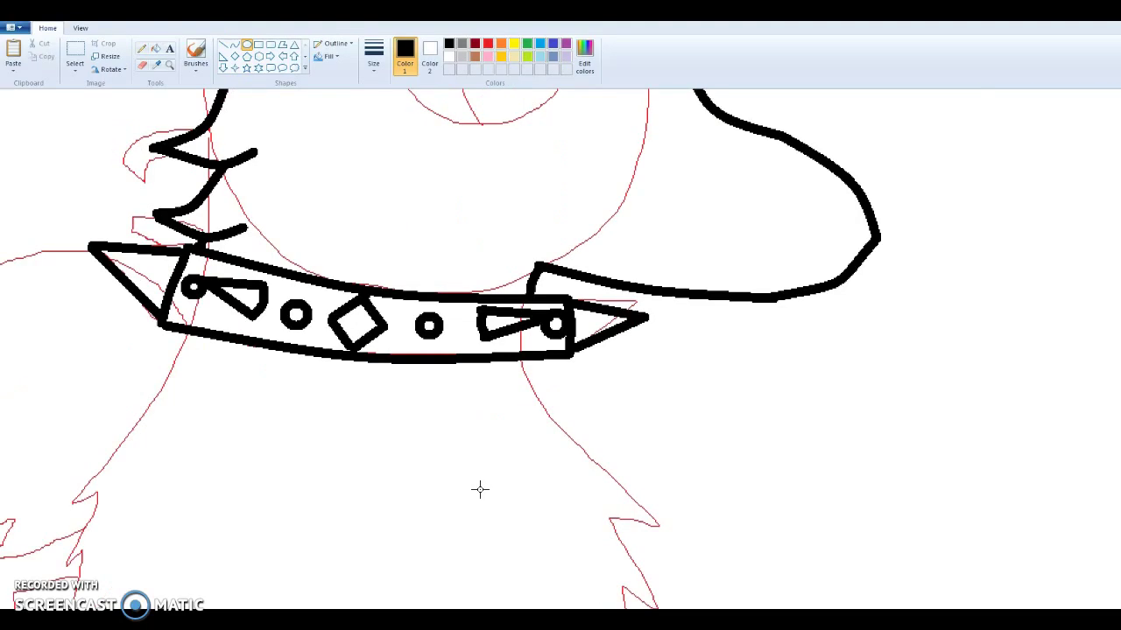
pyautogui.click(234, 44)
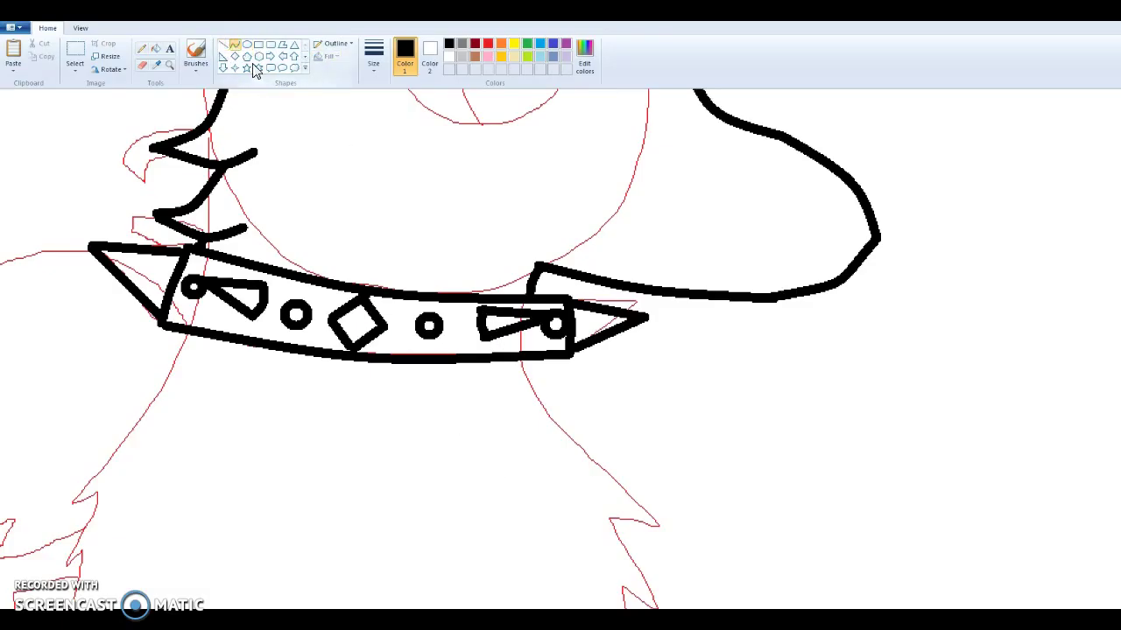
pyautogui.moveTo(520, 359); pyautogui.dragTo(662, 526)
pyautogui.moveTo(613, 477); pyautogui.dragTo(578, 466)
pyautogui.click(498, 533)
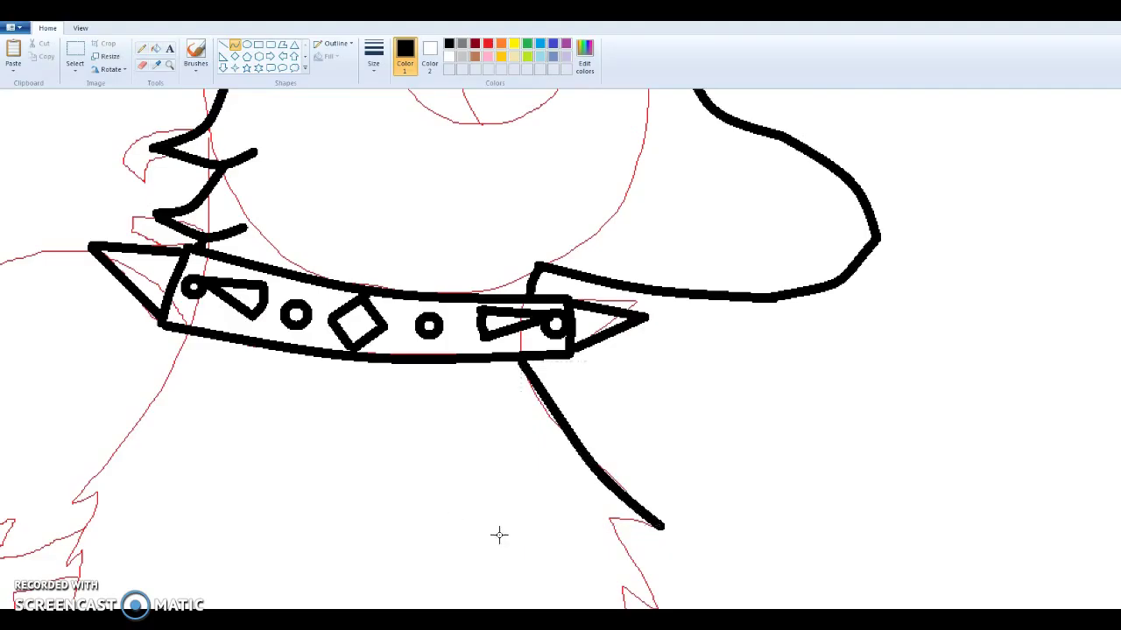
# - Trace the zigzag fur at the front of the chest in black down to the frame's lower edge
pyautogui.scroll(-6, 653, 333)
pyautogui.moveTo(660, 269)
pyautogui.mouseDown()
pyautogui.moveTo(604, 256)
pyautogui.moveTo(662, 347)
pyautogui.mouseUp()
pyautogui.click(576, 334)
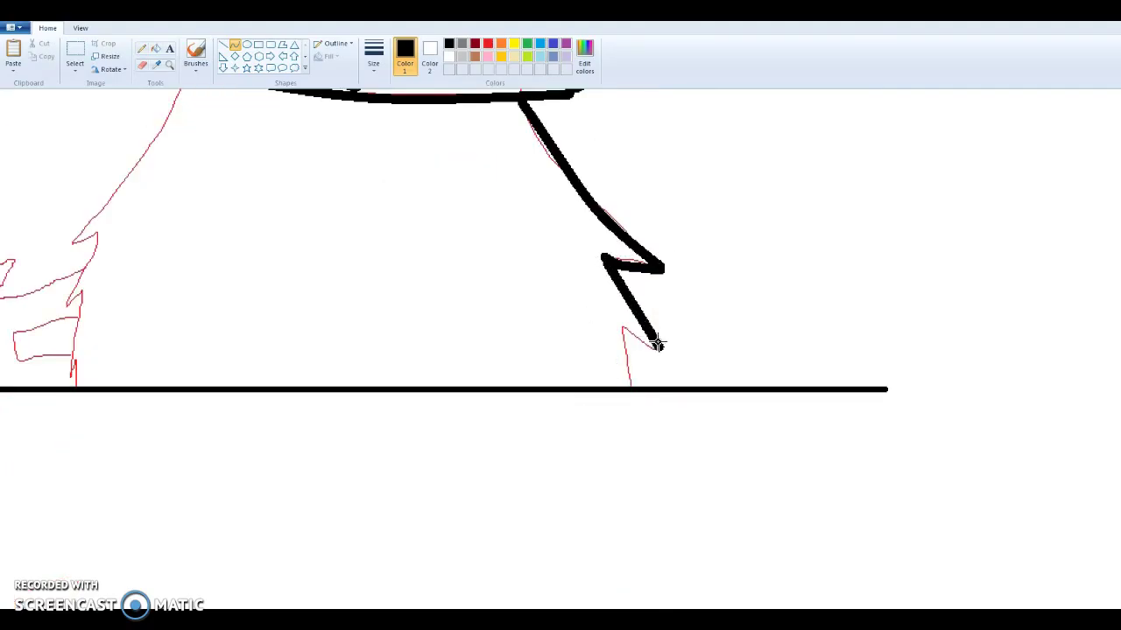
pyautogui.click(647, 372)
pyautogui.moveTo(657, 350)
pyautogui.mouseDown()
pyautogui.moveTo(615, 328)
pyautogui.moveTo(636, 385)
pyautogui.mouseUp()
pyautogui.click(627, 342)
pyautogui.click(645, 369)
pyautogui.click(633, 366)
pyautogui.click(633, 363)
pyautogui.click(632, 363)
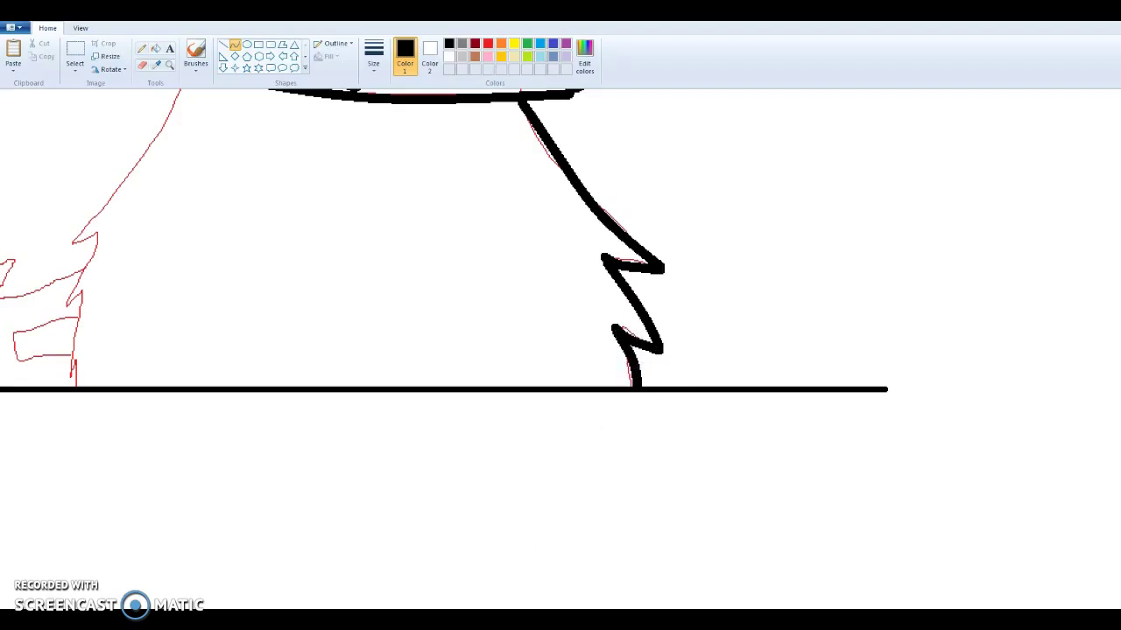
# - Trace the rear chest line from the collar down to the first fur point with a black curve
pyautogui.hscroll(-5, 225, 590)
pyautogui.scroll(3, 404, 442)
pyautogui.moveTo(502, 208); pyautogui.dragTo(387, 371)
pyautogui.moveTo(427, 317)
pyautogui.mouseDown()
pyautogui.moveTo(433, 295)
pyautogui.moveTo(450, 301)
pyautogui.mouseUp()
pyautogui.click(501, 205)
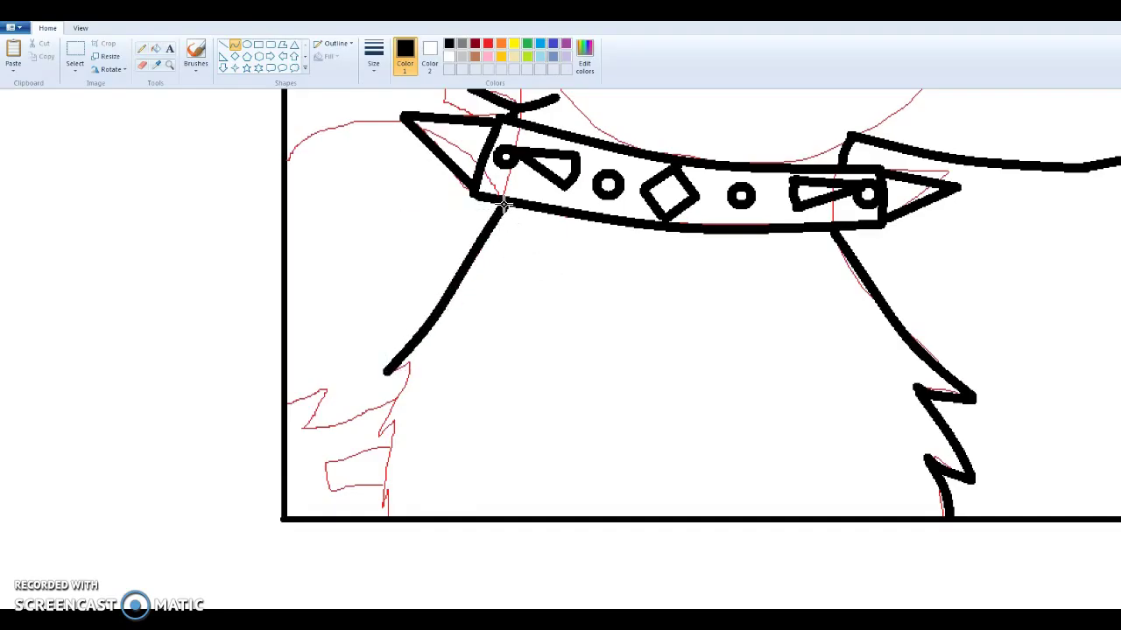
# - Draw the curved fur tufts at the rear of the chest in black down to the frame's lower edge
pyautogui.moveTo(391, 372)
pyautogui.mouseDown()
pyautogui.moveTo(430, 357)
pyautogui.moveTo(411, 367)
pyautogui.moveTo(421, 370)
pyautogui.moveTo(373, 453)
pyautogui.mouseUp()
pyautogui.click(453, 413)
pyautogui.moveTo(397, 411); pyautogui.dragTo(411, 423)
pyautogui.moveTo(372, 455); pyautogui.dragTo(441, 439)
pyautogui.click(418, 458)
pyautogui.click(418, 457)
pyautogui.click(470, 482)
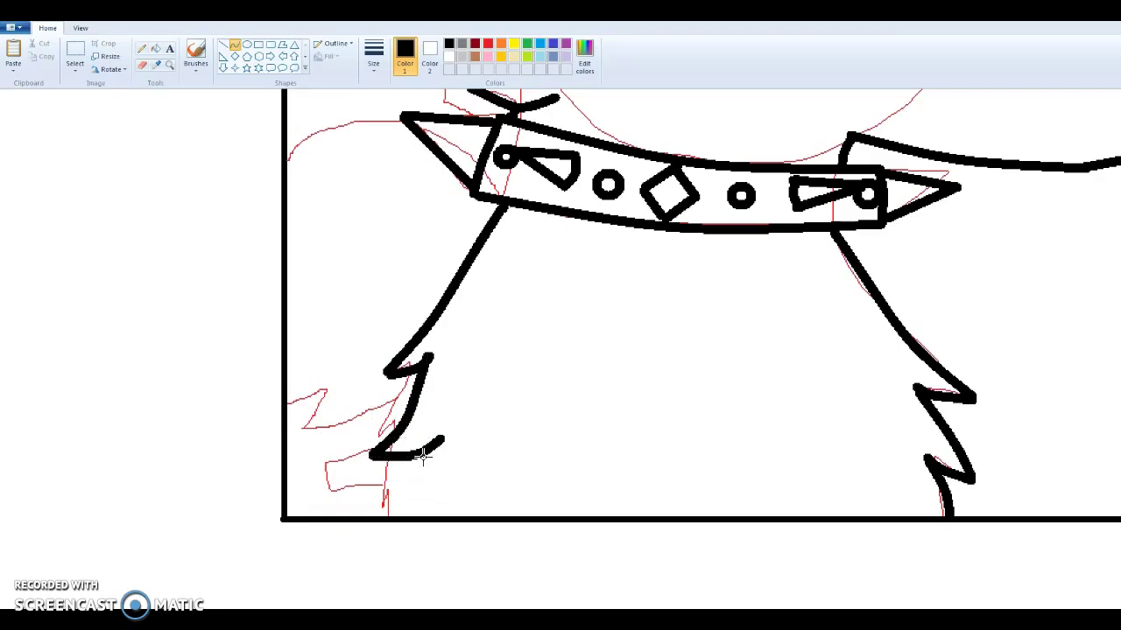
pyautogui.moveTo(403, 471); pyautogui.dragTo(373, 515)
pyautogui.click(392, 495)
pyautogui.click(400, 493)
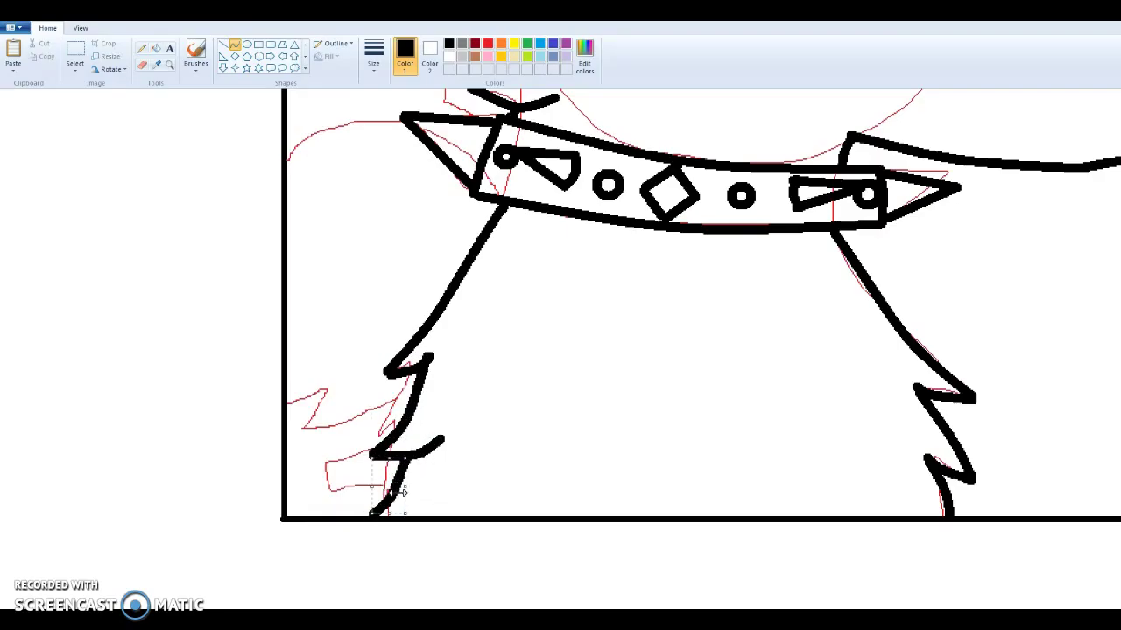
# - Outline the eye with a large black circle and add a small highlight oval at its upper edge
pyautogui.scroll(6, 484, 492)
pyautogui.hscroll(5, 350, 594)
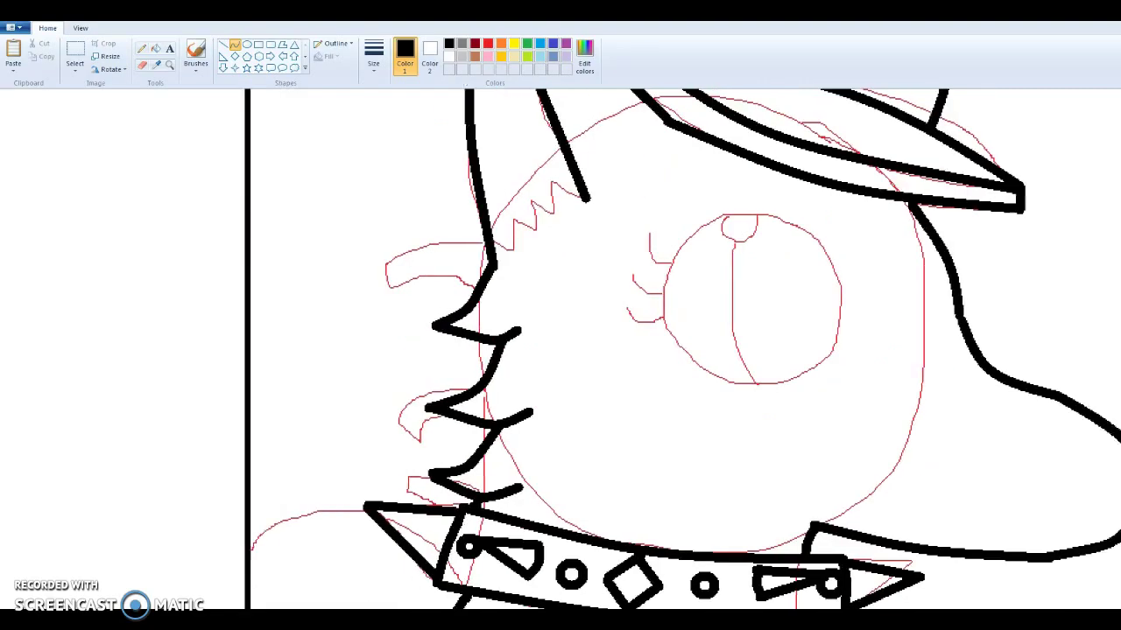
pyautogui.click(247, 44)
pyautogui.moveTo(303, 216); pyautogui.dragTo(492, 398)
pyautogui.click(569, 346)
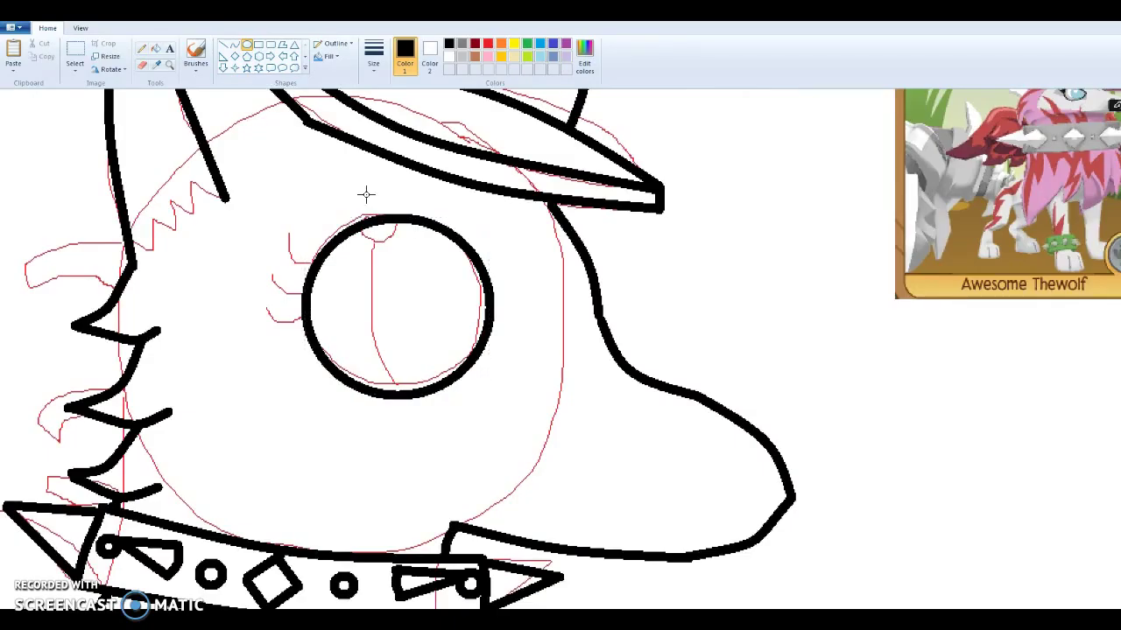
pyautogui.moveTo(355, 204); pyautogui.dragTo(414, 253)
# - Draw the curved pupil line inside the eye, from the highlight oval to the lower edge
pyautogui.click(234, 44)
pyautogui.moveTo(403, 390); pyautogui.dragTo(382, 256)
pyautogui.moveTo(389, 325); pyautogui.dragTo(377, 327)
pyautogui.click(545, 393)
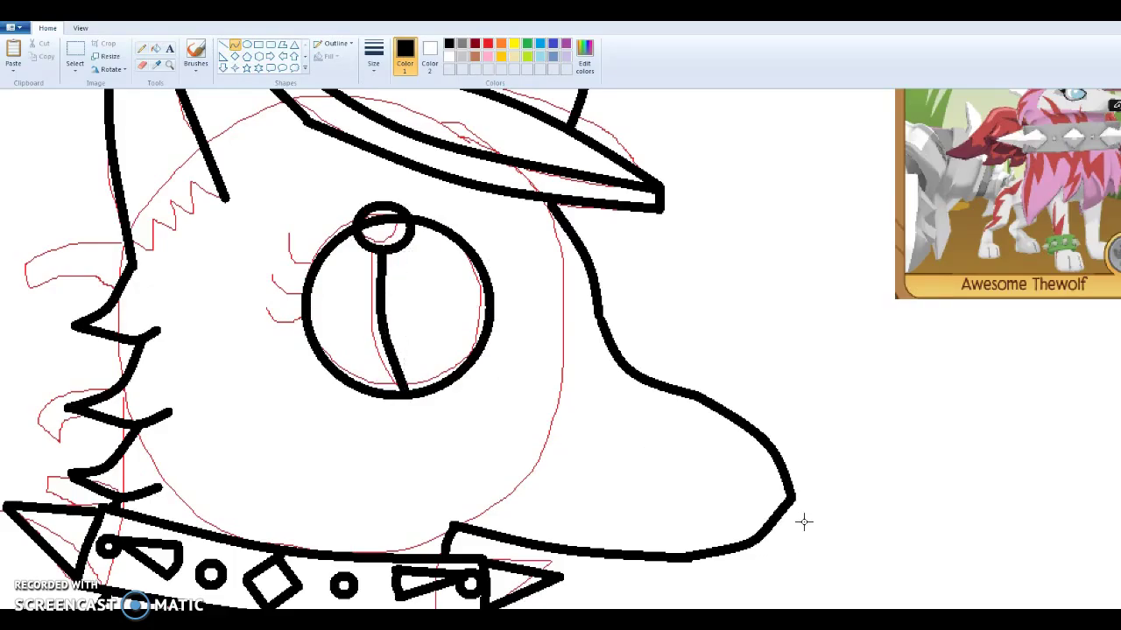
# - Draw a black curve across the muzzle tip from its upper to its lower edge to mark off the nose
pyautogui.moveTo(764, 528); pyautogui.dragTo(706, 402)
pyautogui.moveTo(723, 449); pyautogui.dragTo(713, 480)
pyautogui.click(595, 455)
# - Erase the part of the highlight oval that sticks out above the eye circle
pyautogui.click(143, 65)
pyautogui.moveTo(355, 220); pyautogui.dragTo(375, 204)
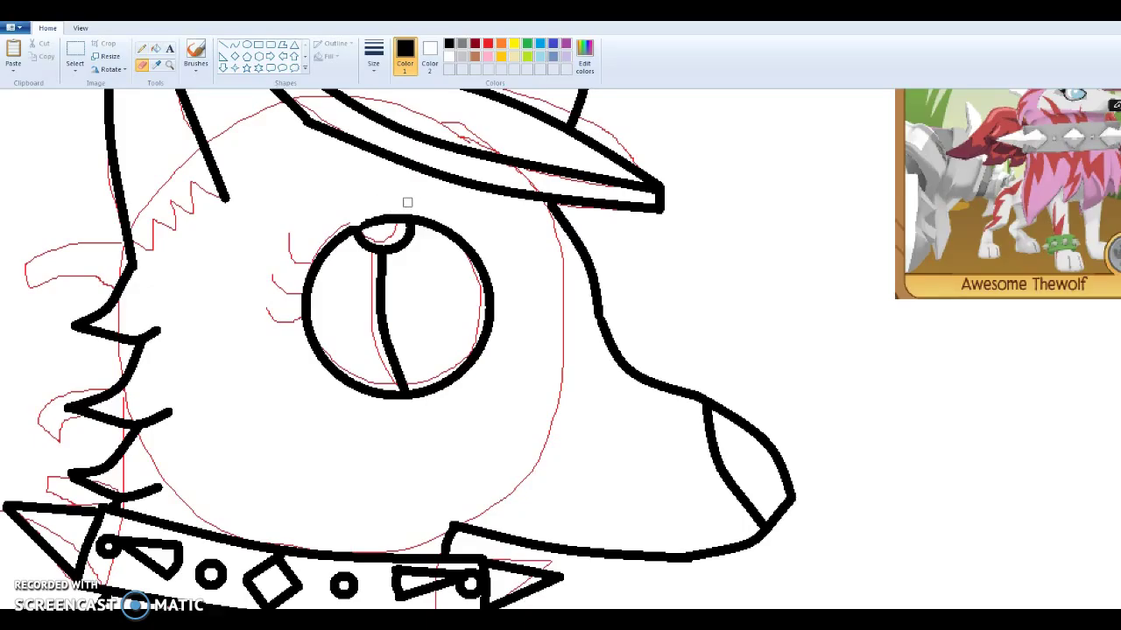
# - Draw a black curve bulging upward from the rear end of the hat brim to the ear tip
pyautogui.scroll(3, 495, 437)
pyautogui.click(234, 43)
pyautogui.moveTo(263, 174)
pyautogui.mouseDown()
pyautogui.moveTo(163, 100)
pyautogui.moveTo(126, 94)
pyautogui.mouseUp()
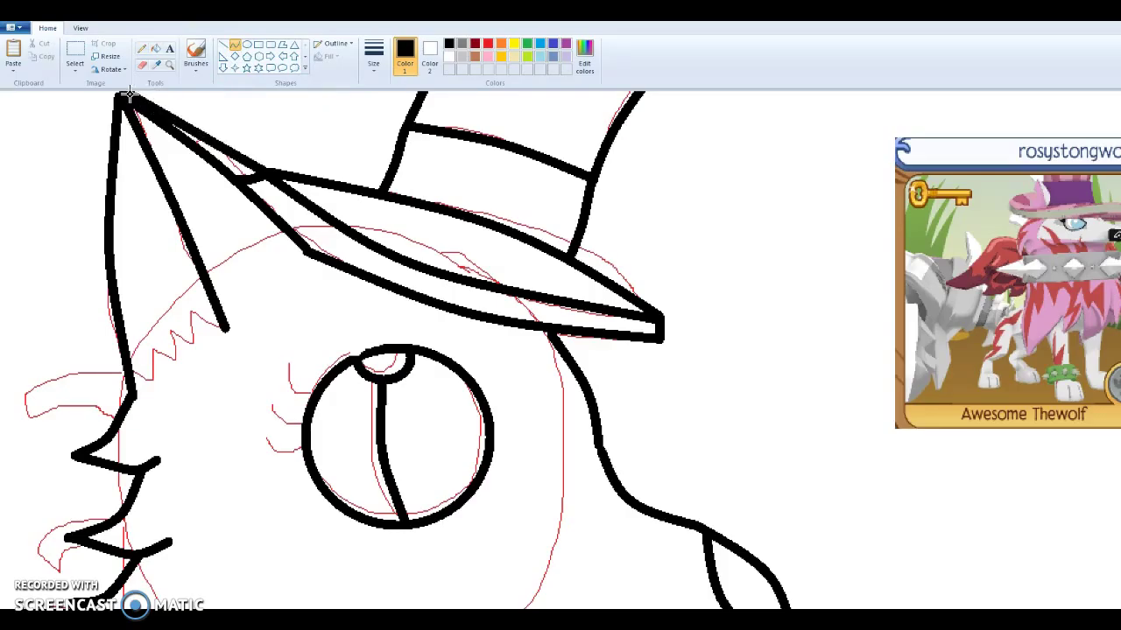
pyautogui.moveTo(204, 127); pyautogui.dragTo(203, 116)
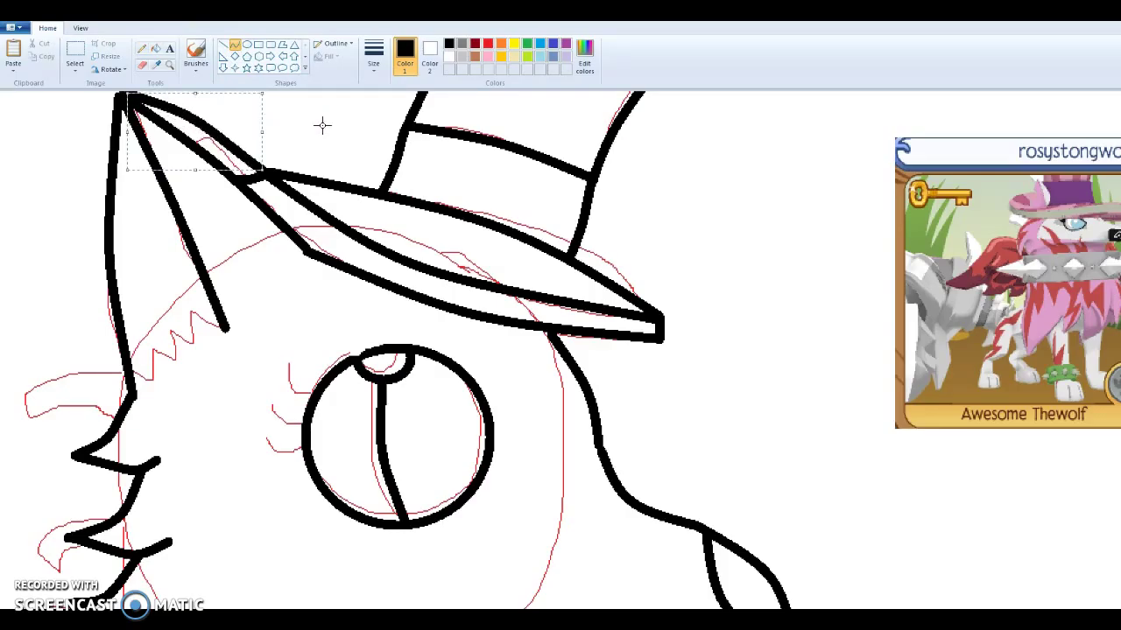
pyautogui.click(142, 49)
pyautogui.click(380, 64)
pyautogui.click(383, 88)
# - Draw the wolf's back as a black curve from the rear collar spike's tip to the frame's side edge
pyautogui.click(235, 44)
pyautogui.scroll(-5, 254, 331)
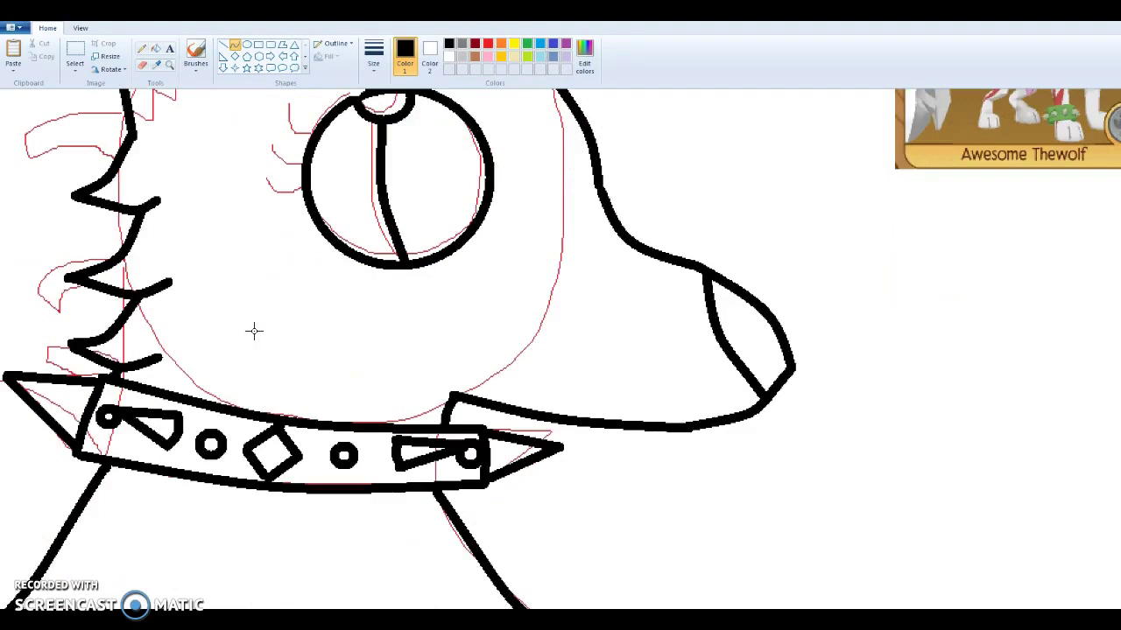
pyautogui.scroll(-5, 254, 331)
pyautogui.hscroll(-5, 345, 604)
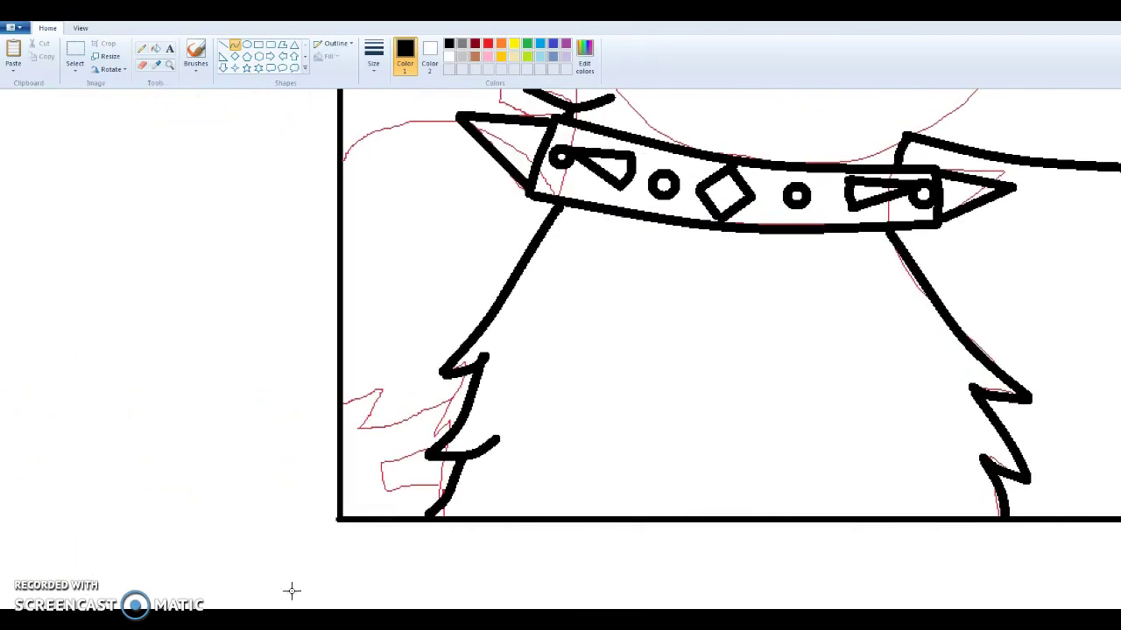
pyautogui.scroll(3, 462, 377)
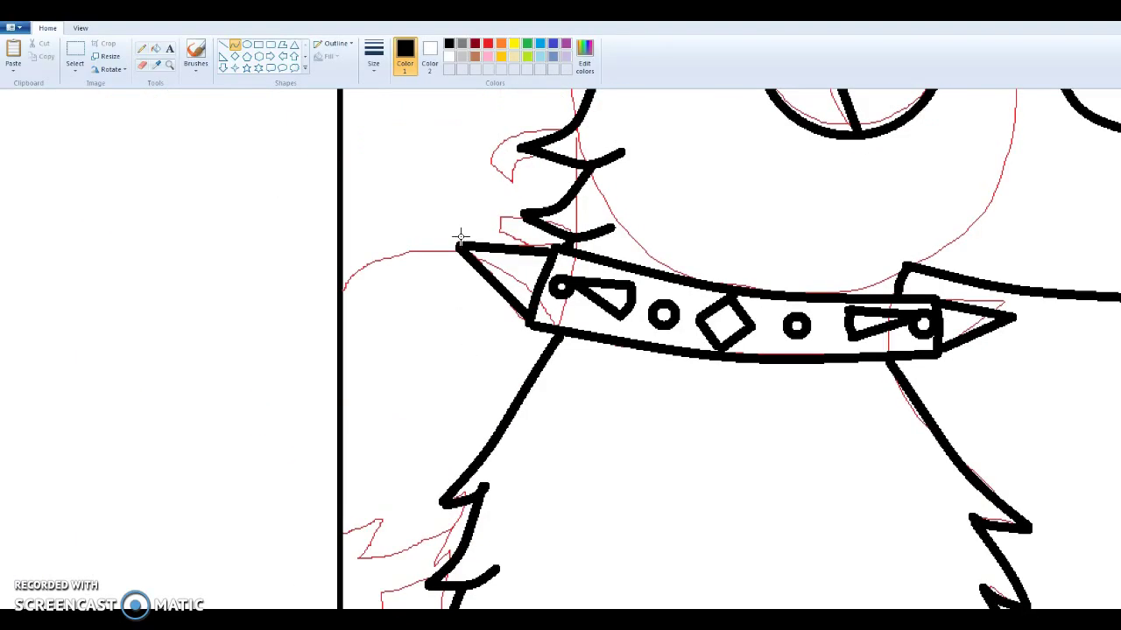
pyautogui.moveTo(458, 248)
pyautogui.mouseDown()
pyautogui.moveTo(344, 288)
pyautogui.moveTo(391, 255)
pyautogui.moveTo(380, 253)
pyautogui.mouseUp()
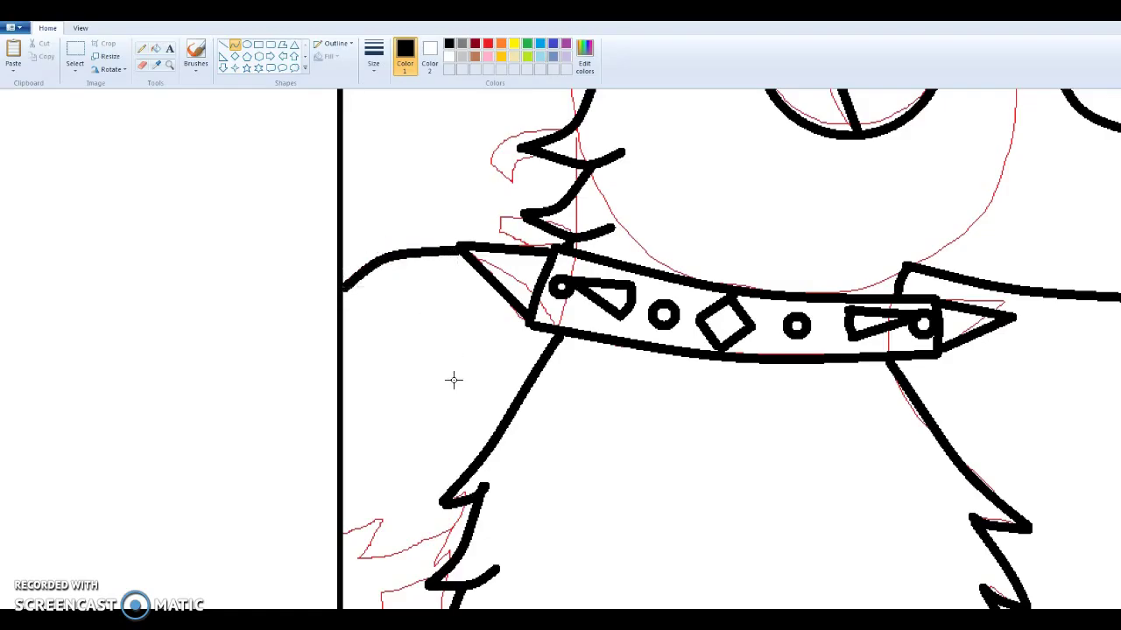
# - Trace the jagged belly line in black from the frame's side edge to the rear chest fur
pyautogui.scroll(-3, 454, 391)
pyautogui.moveTo(340, 404)
pyautogui.mouseDown()
pyautogui.moveTo(384, 388)
pyautogui.moveTo(369, 397)
pyautogui.moveTo(383, 388)
pyautogui.moveTo(370, 417)
pyautogui.moveTo(448, 404)
pyautogui.moveTo(468, 389)
pyautogui.moveTo(426, 413)
pyautogui.moveTo(417, 443)
pyautogui.moveTo(366, 479)
pyautogui.mouseUp()
pyautogui.click(369, 464)
pyautogui.click(373, 413)
pyautogui.click(381, 463)
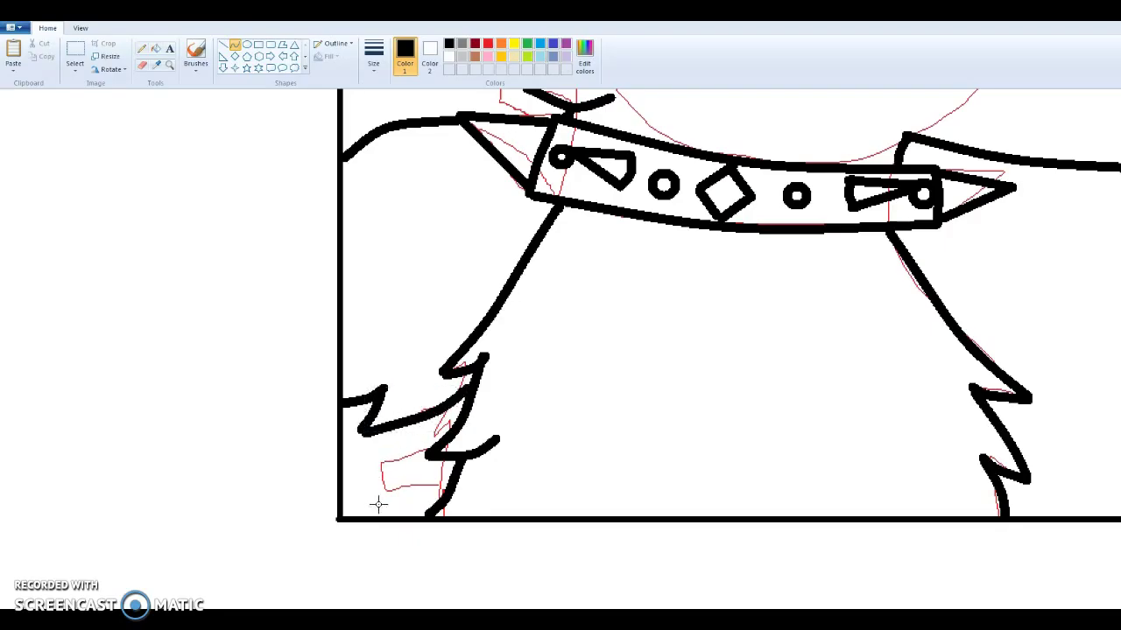
# - Outline the small blunt fur lock behind the lower chest in black curves
pyautogui.moveTo(433, 452)
pyautogui.mouseDown()
pyautogui.moveTo(375, 466)
pyautogui.moveTo(399, 454)
pyautogui.mouseUp()
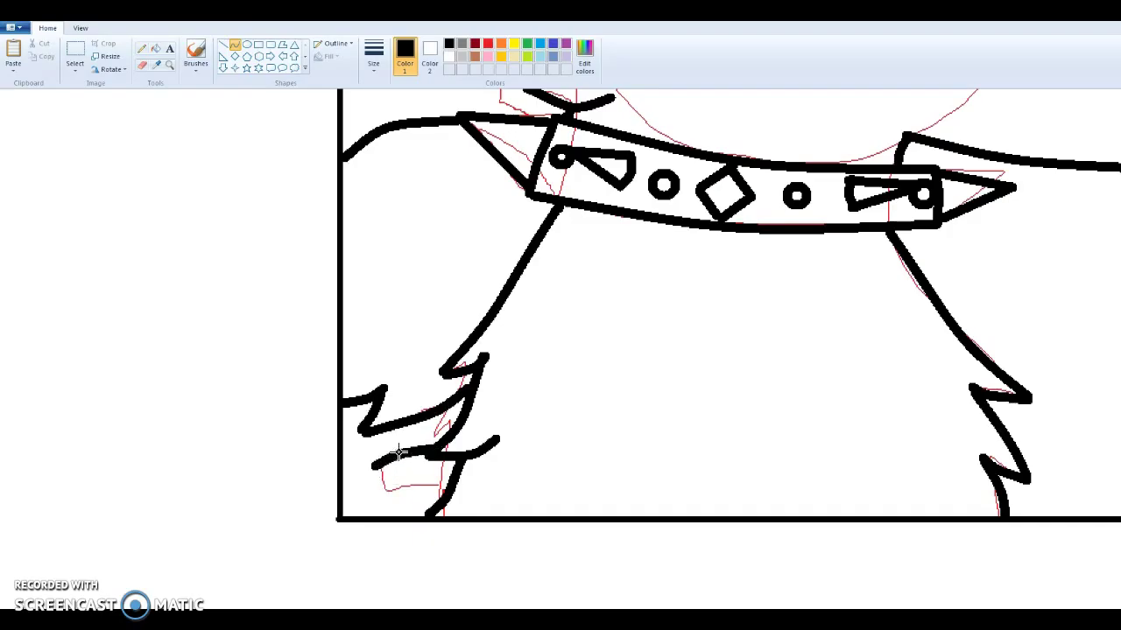
pyautogui.click(409, 497)
pyautogui.moveTo(449, 487); pyautogui.dragTo(378, 473)
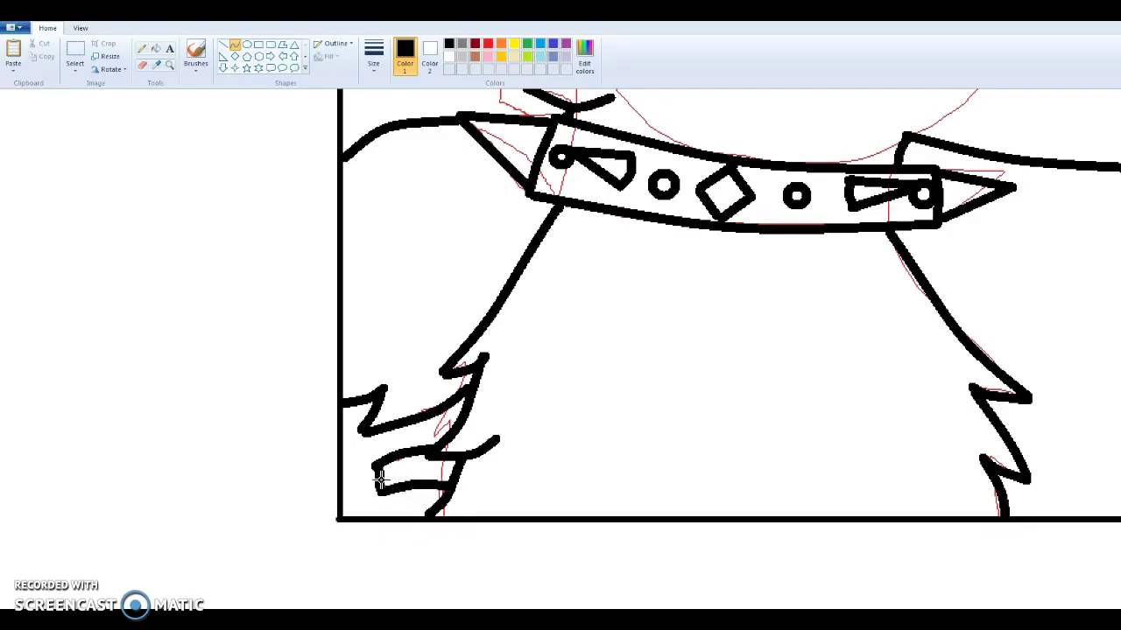
# - Outline the lowest blunt mane lock behind the head, just above the rear collar spike, in black curves
pyautogui.scroll(3, 367, 472)
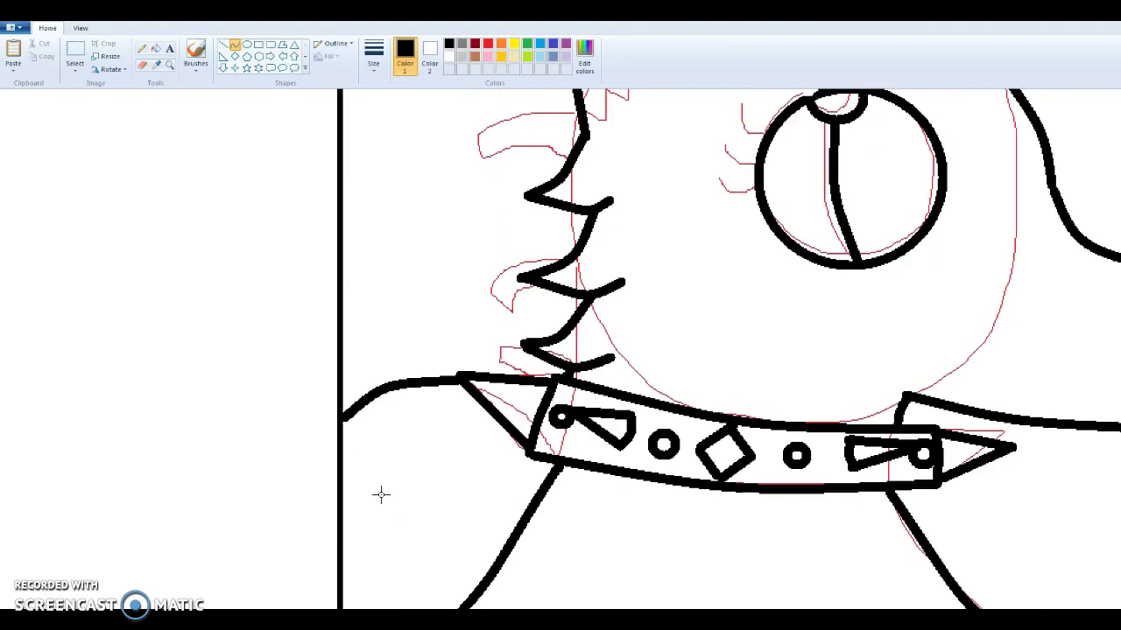
pyautogui.moveTo(525, 377)
pyautogui.mouseDown()
pyautogui.moveTo(478, 357)
pyautogui.moveTo(510, 360)
pyautogui.moveTo(492, 330)
pyautogui.moveTo(457, 325)
pyautogui.moveTo(477, 350)
pyautogui.mouseUp()
pyautogui.click(494, 356)
pyautogui.click(507, 327)
pyautogui.click(454, 338)
pyautogui.click(479, 344)
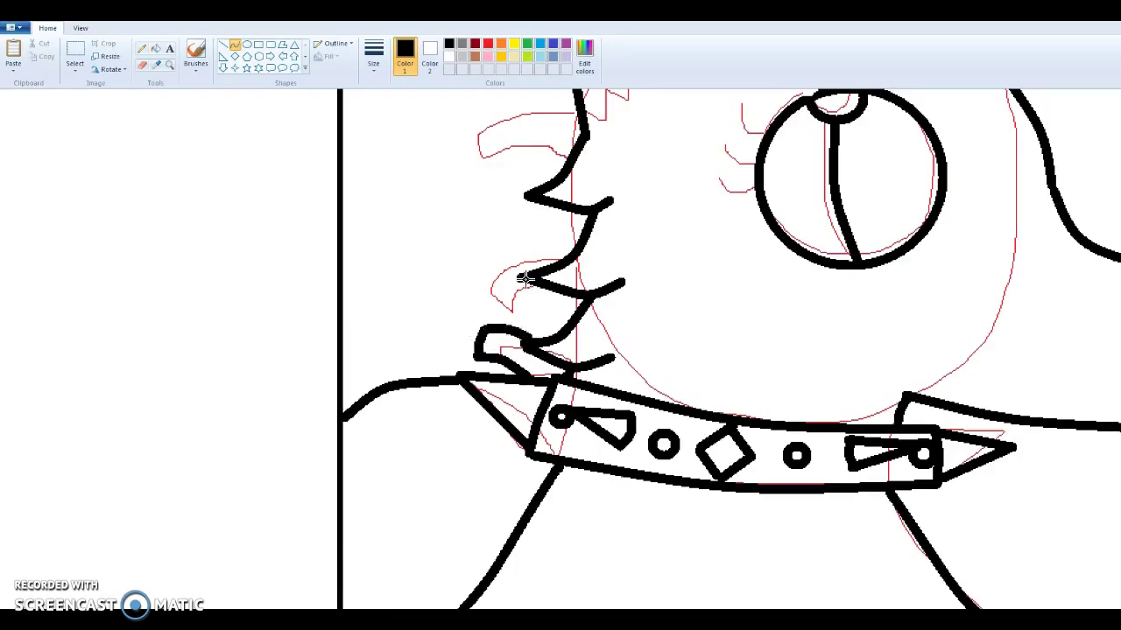
# - Outline the middle mane lock behind the head with black curves and close its blunt end
pyautogui.moveTo(548, 268)
pyautogui.mouseDown()
pyautogui.moveTo(478, 270)
pyautogui.moveTo(506, 262)
pyautogui.mouseUp()
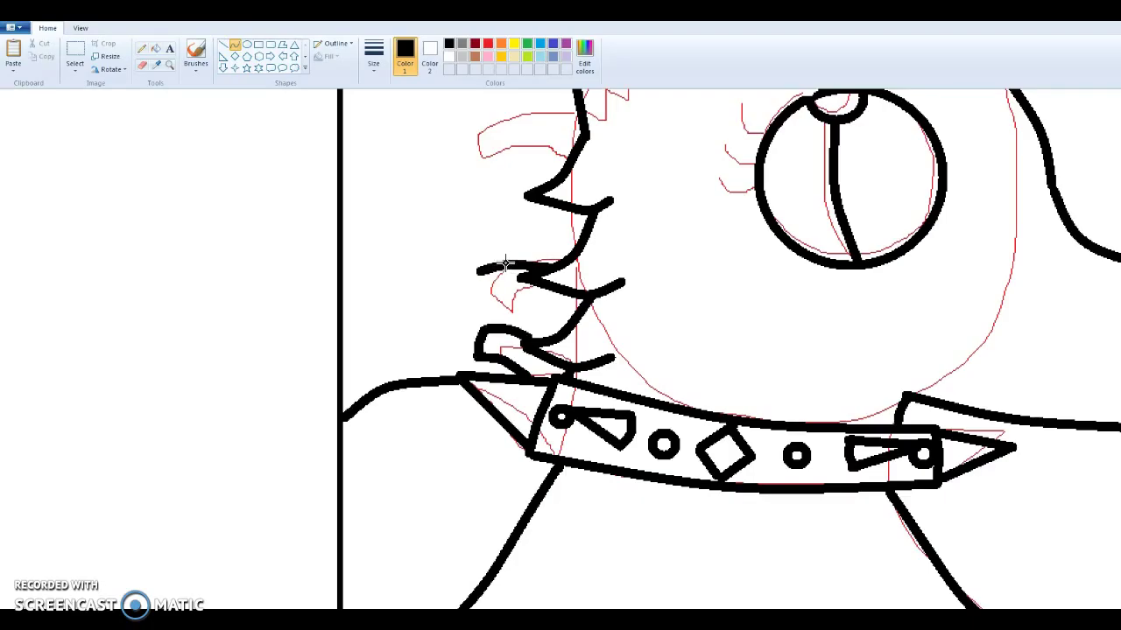
pyautogui.click(507, 262)
pyautogui.moveTo(573, 239); pyautogui.dragTo(490, 231)
pyautogui.click(522, 230)
pyautogui.click(483, 249)
pyautogui.click(482, 249)
# - Outline the top mane lock at the base of the ear with black curves and a short closing edge
pyautogui.scroll(3, 509, 355)
pyautogui.moveTo(570, 289)
pyautogui.mouseDown()
pyautogui.moveTo(478, 282)
pyautogui.moveTo(523, 277)
pyautogui.mouseUp()
pyautogui.click(519, 317)
pyautogui.moveTo(579, 246)
pyautogui.mouseDown()
pyautogui.moveTo(488, 254)
pyautogui.moveTo(531, 241)
pyautogui.mouseUp()
pyautogui.click(510, 321)
pyautogui.moveTo(481, 283)
pyautogui.mouseDown()
pyautogui.moveTo(487, 254)
pyautogui.moveTo(482, 265)
pyautogui.mouseUp()
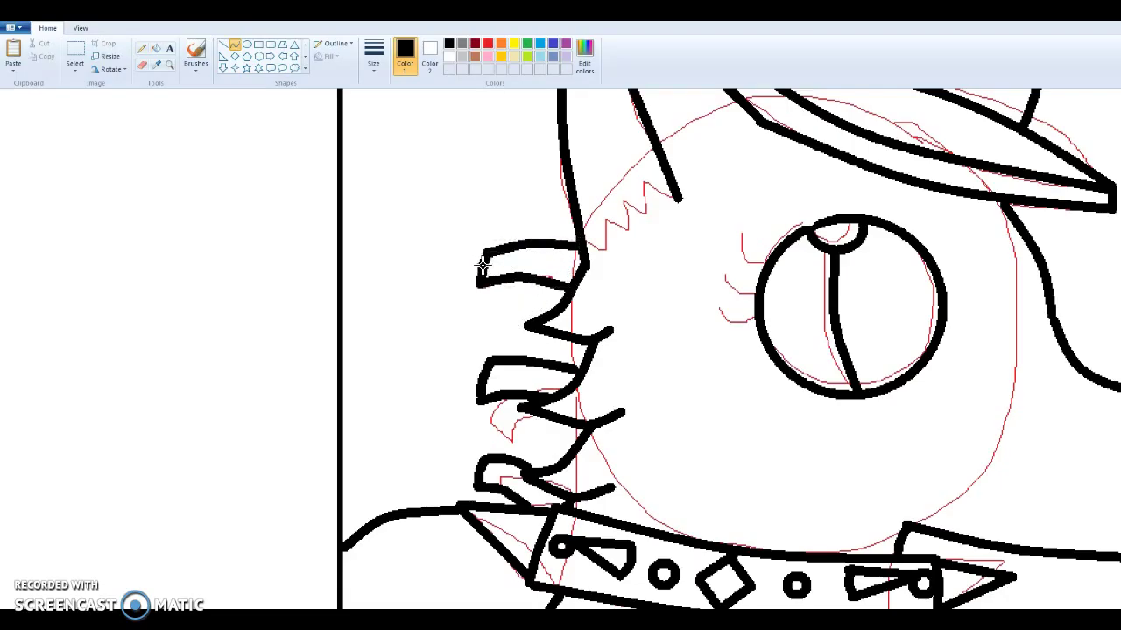
# - Draw the first black zigzag point of the inner ear fur from the lower end of the ear's front line
pyautogui.scroll(3, 551, 298)
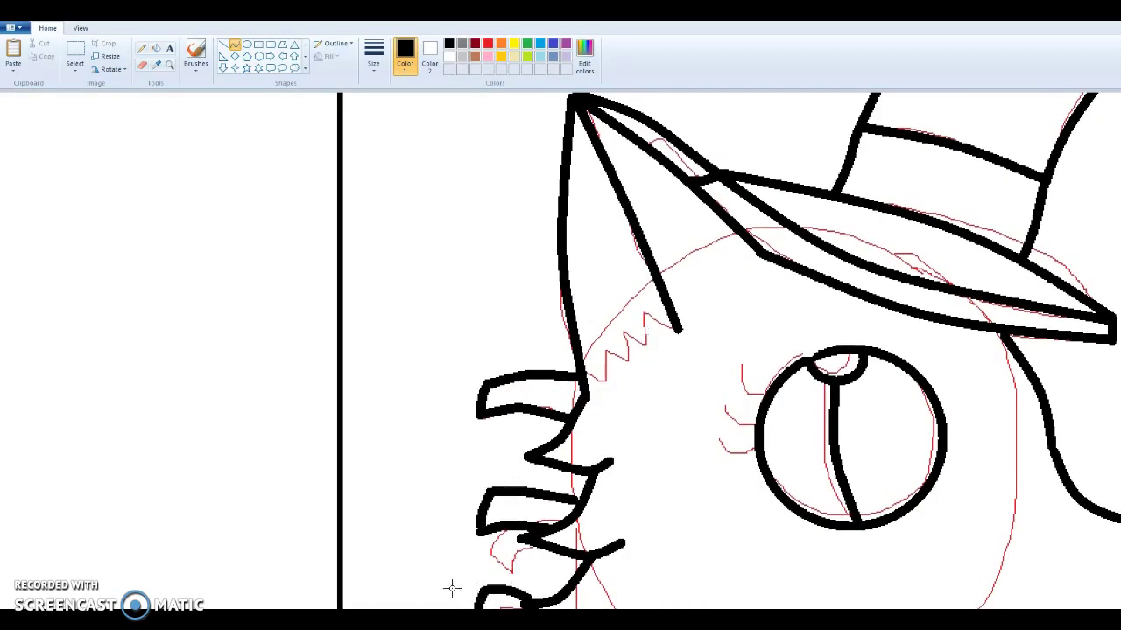
pyautogui.hscroll(6, 560, 350)
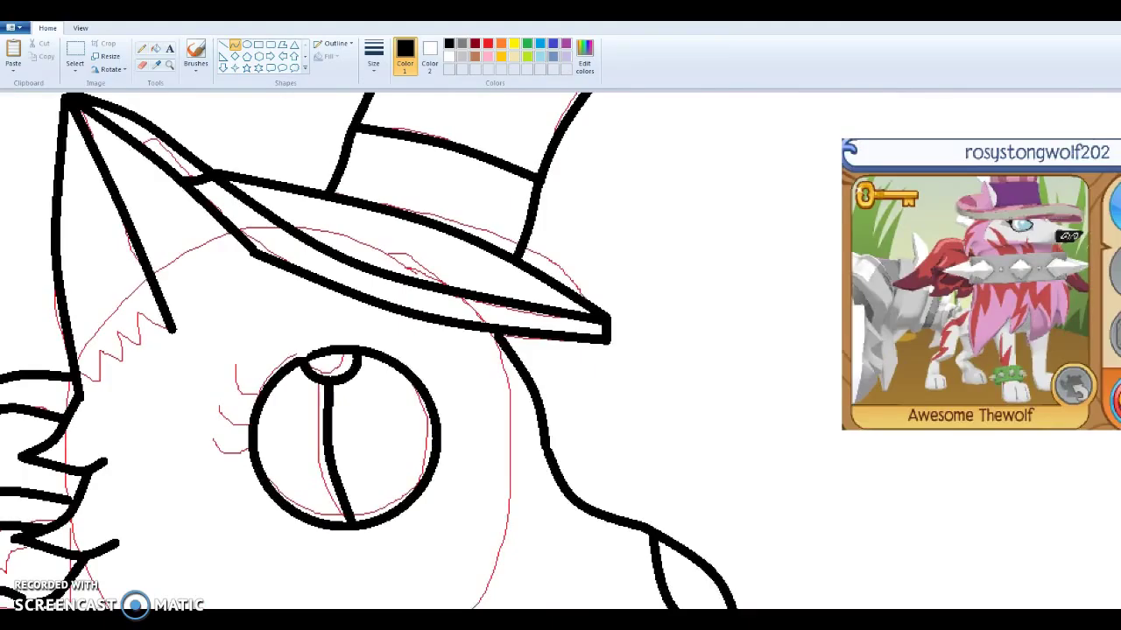
pyautogui.scroll(-3, 429, 498)
pyautogui.moveTo(172, 199); pyautogui.dragTo(141, 186)
pyautogui.click(146, 192)
pyautogui.click(162, 264)
pyautogui.doubleClick(139, 200)
pyautogui.click(163, 285)
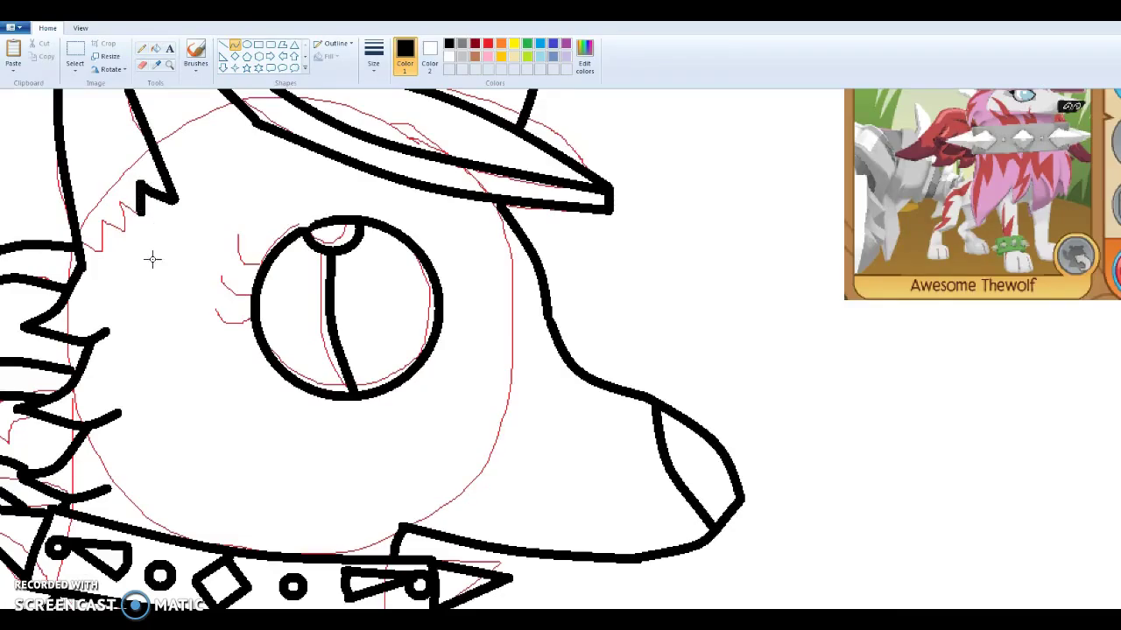
# - Add the next short stroke to the ear fur zigzag and undo the overlong stroke below it
pyautogui.moveTo(138, 250); pyautogui.dragTo(119, 202)
pyautogui.click(104, 98)
pyautogui.hotkey('ctrl', 'z')
pyautogui.click(143, 262)
pyautogui.moveTo(121, 219); pyautogui.dragTo(136, 251)
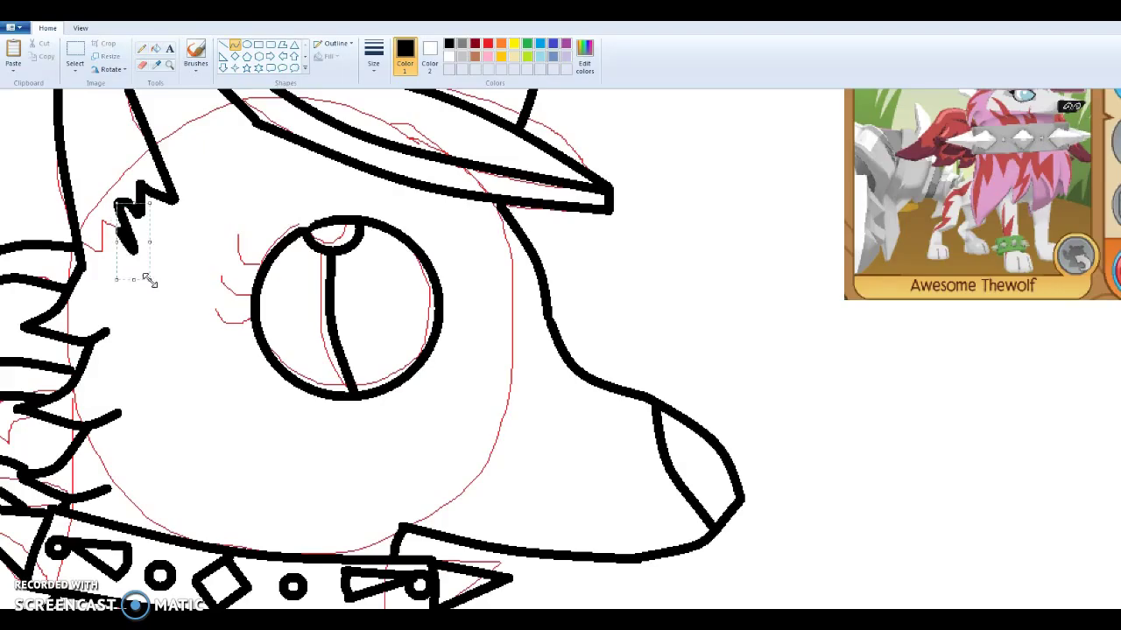
pyautogui.click(182, 243)
pyautogui.hotkey('ctrl', 'z')
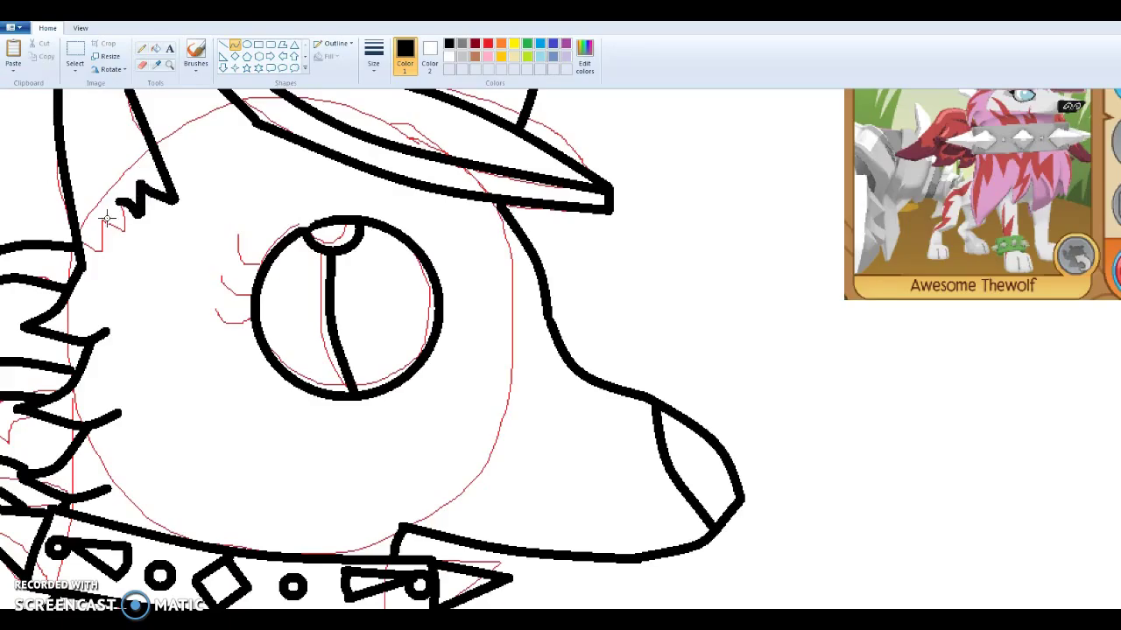
# - Continue the ear fur zigzag with another black point toward the ear's rear edge
pyautogui.moveTo(122, 230)
pyautogui.mouseDown()
pyautogui.moveTo(118, 206)
pyautogui.moveTo(94, 220)
pyautogui.mouseUp()
pyautogui.click(119, 216)
pyautogui.click(118, 218)
pyautogui.click(106, 226)
pyautogui.click(107, 221)
pyautogui.click(113, 250)
# - Complete the ear fur zigzag to the ear's rear edge, undoing the misplaced diagonal stroke
pyautogui.moveTo(92, 221)
pyautogui.mouseDown()
pyautogui.moveTo(102, 248)
pyautogui.moveTo(81, 228)
pyautogui.mouseUp()
pyautogui.click(100, 237)
pyautogui.click(112, 273)
pyautogui.click(88, 239)
pyautogui.click(112, 265)
pyautogui.click(154, 283)
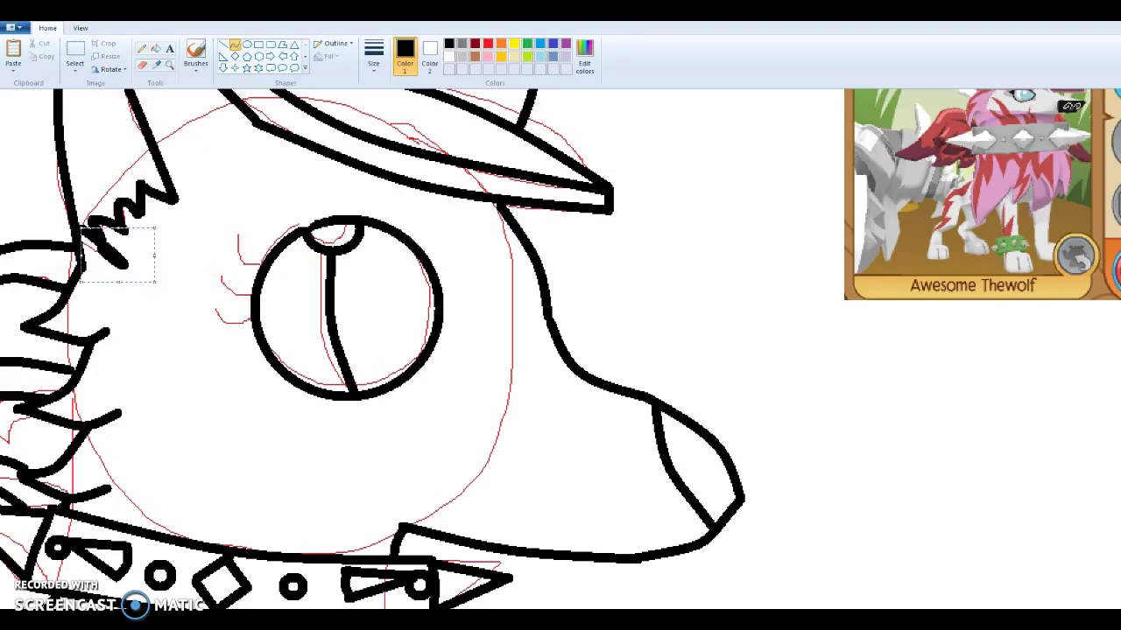
pyautogui.hotkey('ctrl', 'z')
pyautogui.moveTo(102, 249); pyautogui.dragTo(83, 231)
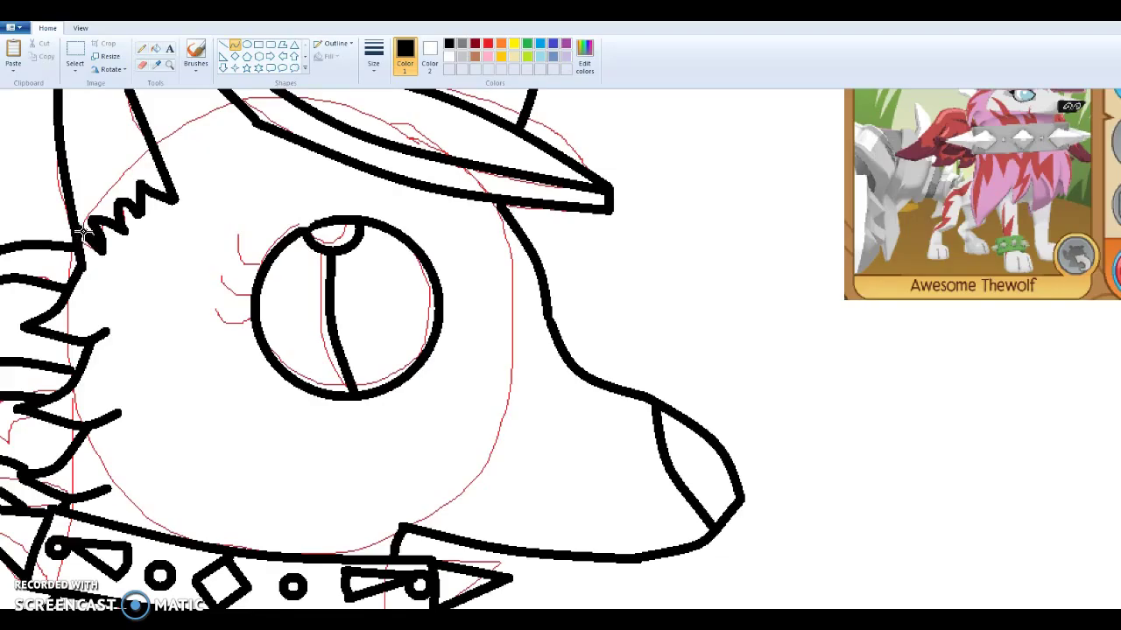
pyautogui.click(85, 236)
pyautogui.click(87, 240)
pyautogui.click(141, 280)
# - Erase the red sketch lines around the eye, jaw and front collar spike, using the thickest eraser with red as Color 1
pyautogui.scroll(3, 234, 354)
pyautogui.scroll(-6, 315, 344)
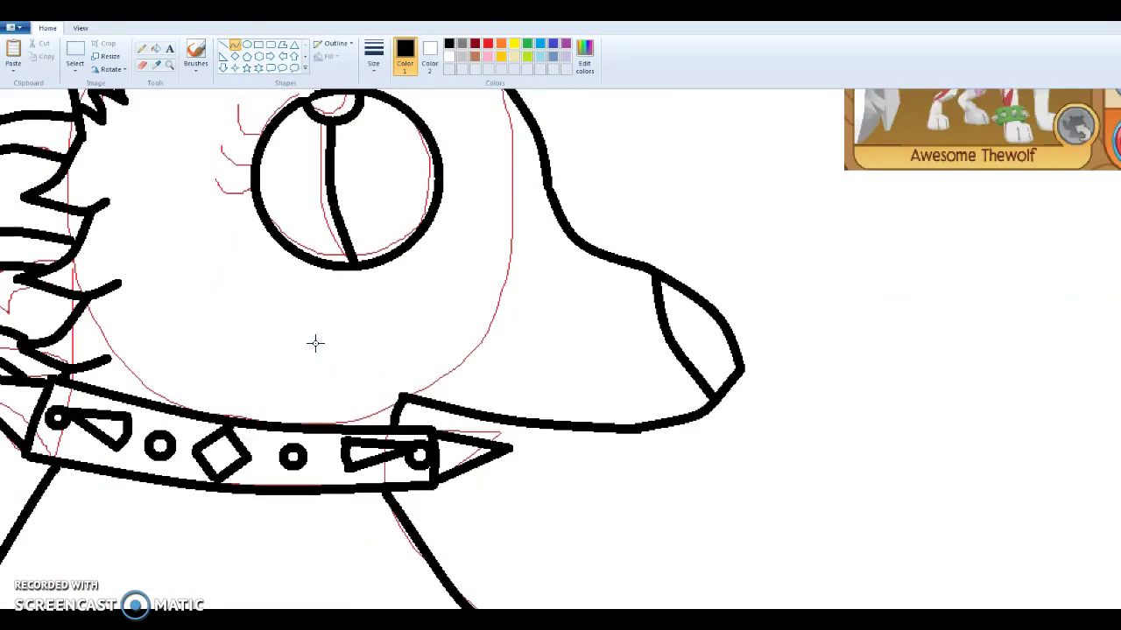
pyautogui.scroll(-3, 317, 347)
pyautogui.click(143, 65)
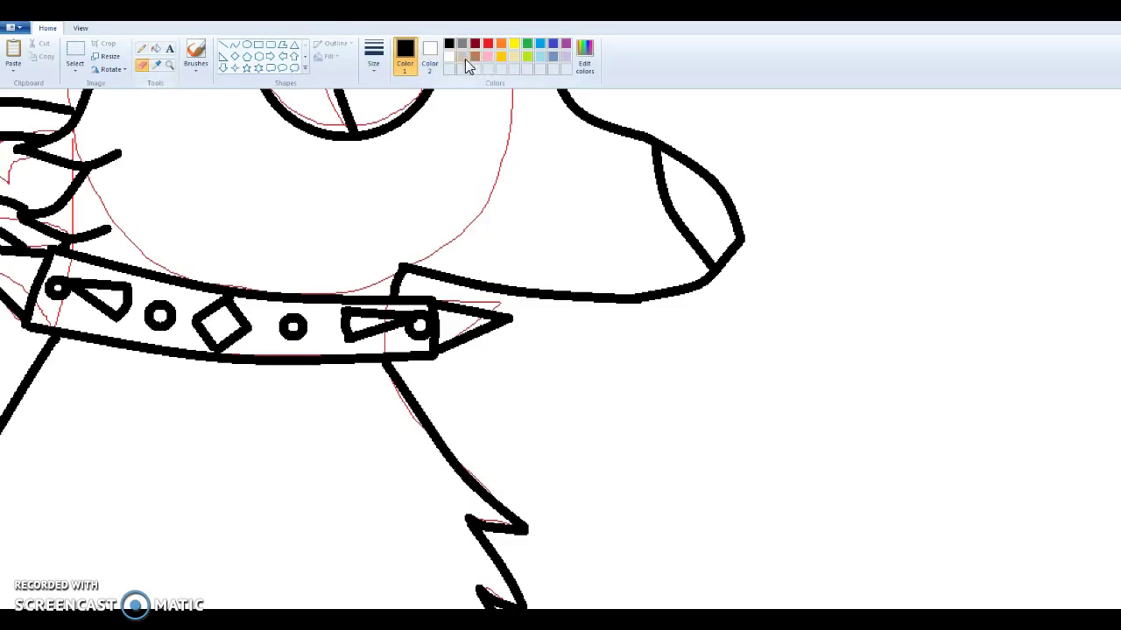
pyautogui.click(488, 45)
pyautogui.scroll(3, 471, 271)
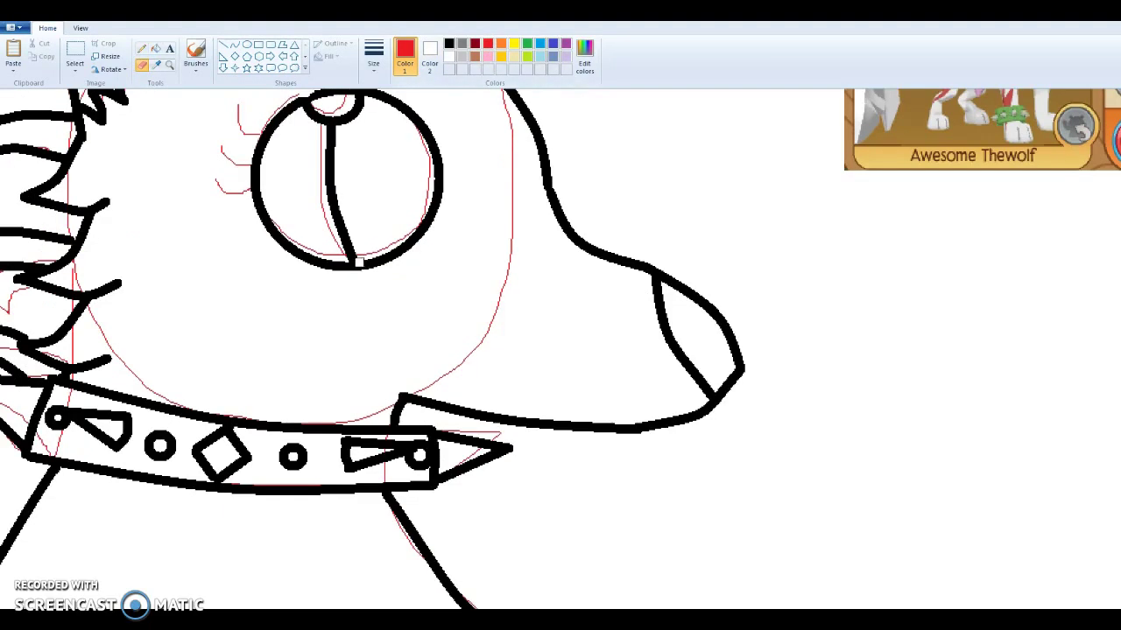
pyautogui.click(373, 54)
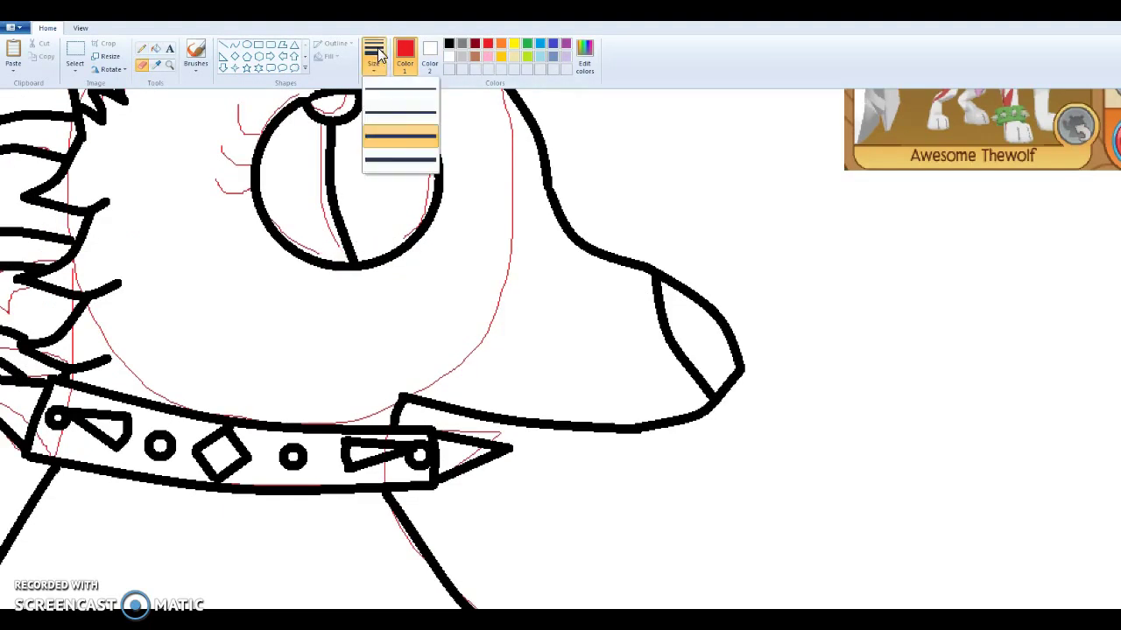
pyautogui.click(401, 165)
pyautogui.moveTo(230, 178)
pyautogui.mouseDown()
pyautogui.moveTo(248, 100)
pyautogui.moveTo(231, 130)
pyautogui.moveTo(258, 96)
pyautogui.moveTo(235, 145)
pyautogui.moveTo(310, 129)
pyautogui.moveTo(330, 104)
pyautogui.moveTo(319, 103)
pyautogui.moveTo(352, 114)
pyautogui.moveTo(311, 151)
pyautogui.moveTo(330, 247)
pyautogui.moveTo(413, 220)
pyautogui.moveTo(398, 242)
pyautogui.moveTo(428, 179)
pyautogui.moveTo(420, 137)
pyautogui.moveTo(435, 165)
pyautogui.mouseUp()
pyautogui.moveTo(467, 306)
pyautogui.mouseDown()
pyautogui.moveTo(480, 361)
pyautogui.moveTo(408, 398)
pyautogui.mouseUp()
pyautogui.moveTo(442, 432); pyautogui.dragTo(491, 437)
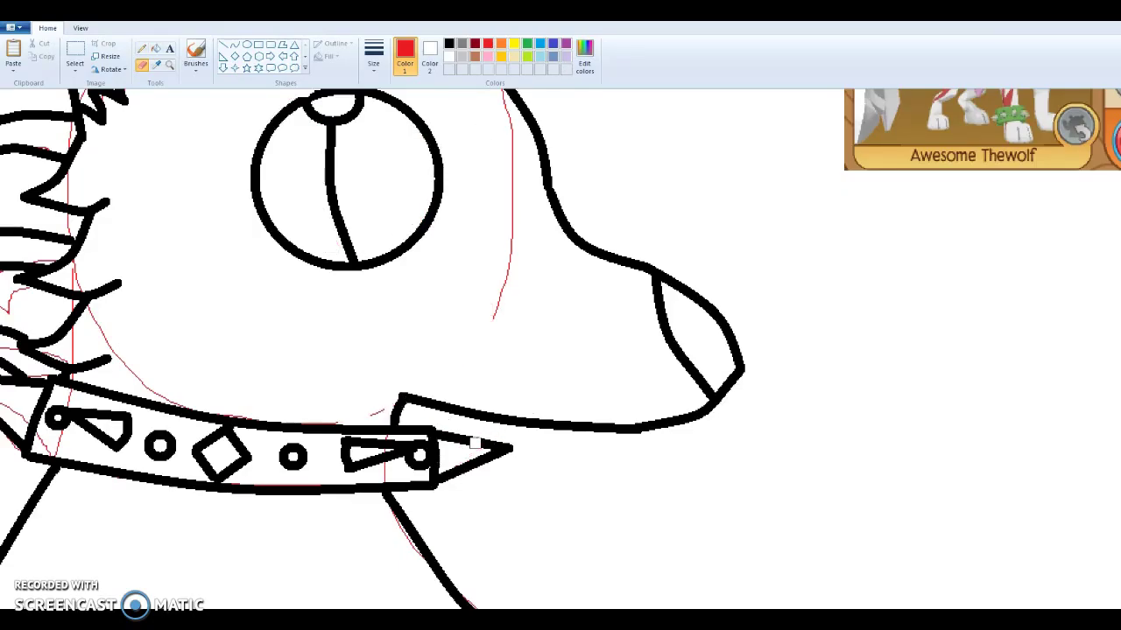
# - Erase the red sketch lines above the collar, in the rear spike, along the mane and beside the muzzle
pyautogui.moveTo(355, 414)
pyautogui.mouseDown()
pyautogui.moveTo(318, 425)
pyautogui.moveTo(345, 428)
pyautogui.moveTo(175, 408)
pyautogui.moveTo(226, 415)
pyautogui.moveTo(63, 287)
pyautogui.moveTo(133, 370)
pyautogui.moveTo(67, 273)
pyautogui.moveTo(116, 383)
pyautogui.moveTo(77, 371)
pyautogui.mouseUp()
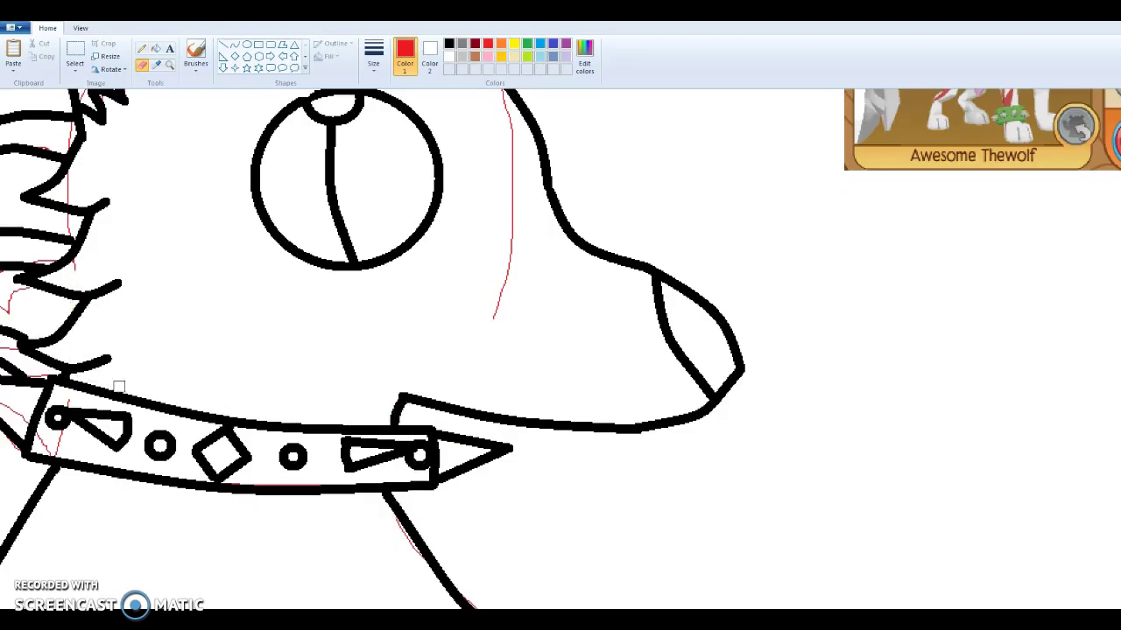
pyautogui.moveTo(46, 459)
pyautogui.mouseDown()
pyautogui.moveTo(12, 456)
pyautogui.moveTo(19, 430)
pyautogui.moveTo(4, 412)
pyautogui.moveTo(32, 429)
pyautogui.moveTo(42, 410)
pyautogui.moveTo(27, 437)
pyautogui.moveTo(13, 377)
pyautogui.mouseUp()
pyautogui.moveTo(74, 265)
pyautogui.mouseDown()
pyautogui.moveTo(55, 283)
pyautogui.moveTo(27, 263)
pyautogui.mouseUp()
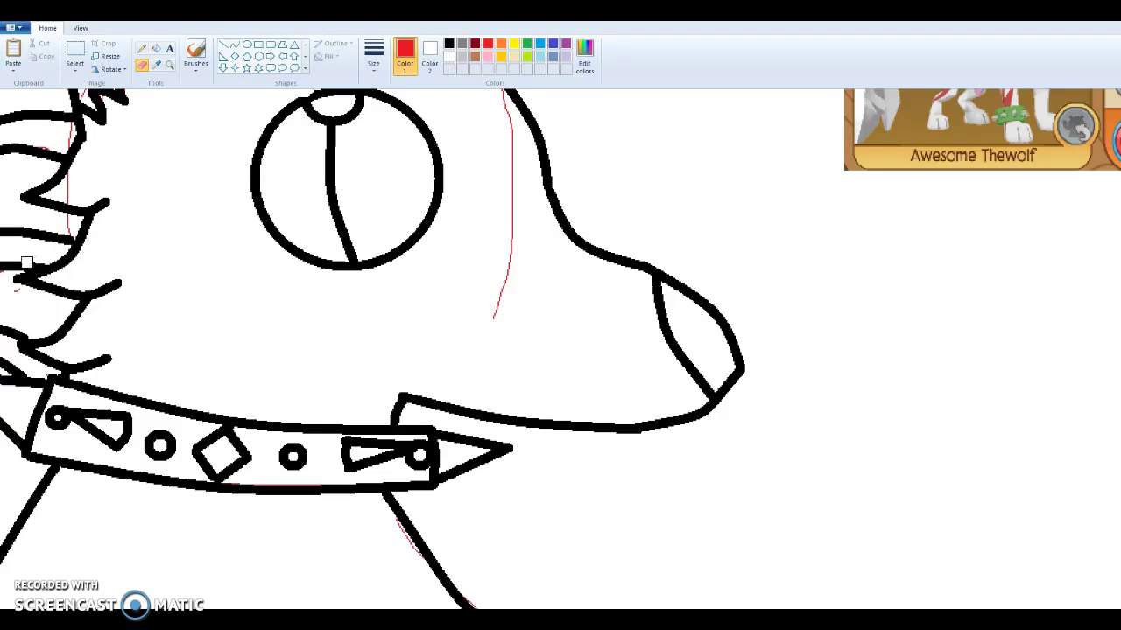
pyautogui.moveTo(57, 167)
pyautogui.mouseDown()
pyautogui.moveTo(67, 138)
pyautogui.moveTo(68, 267)
pyautogui.moveTo(84, 255)
pyautogui.moveTo(80, 138)
pyautogui.moveTo(44, 147)
pyautogui.moveTo(53, 155)
pyautogui.moveTo(37, 125)
pyautogui.moveTo(92, 113)
pyautogui.moveTo(62, 89)
pyautogui.mouseUp()
pyautogui.moveTo(493, 288)
pyautogui.mouseDown()
pyautogui.moveTo(490, 320)
pyautogui.moveTo(502, 216)
pyautogui.mouseUp()
pyautogui.moveTo(503, 107)
pyautogui.mouseDown()
pyautogui.moveTo(510, 253)
pyautogui.moveTo(510, 228)
pyautogui.mouseUp()
# - Erase the red sketch lines along the front chest, the collar's lower edge and the rear chest fur
pyautogui.scroll(-3, 526, 492)
pyautogui.moveTo(500, 481)
pyautogui.mouseDown()
pyautogui.moveTo(499, 497)
pyautogui.moveTo(507, 487)
pyautogui.moveTo(486, 376)
pyautogui.moveTo(431, 267)
pyautogui.mouseUp()
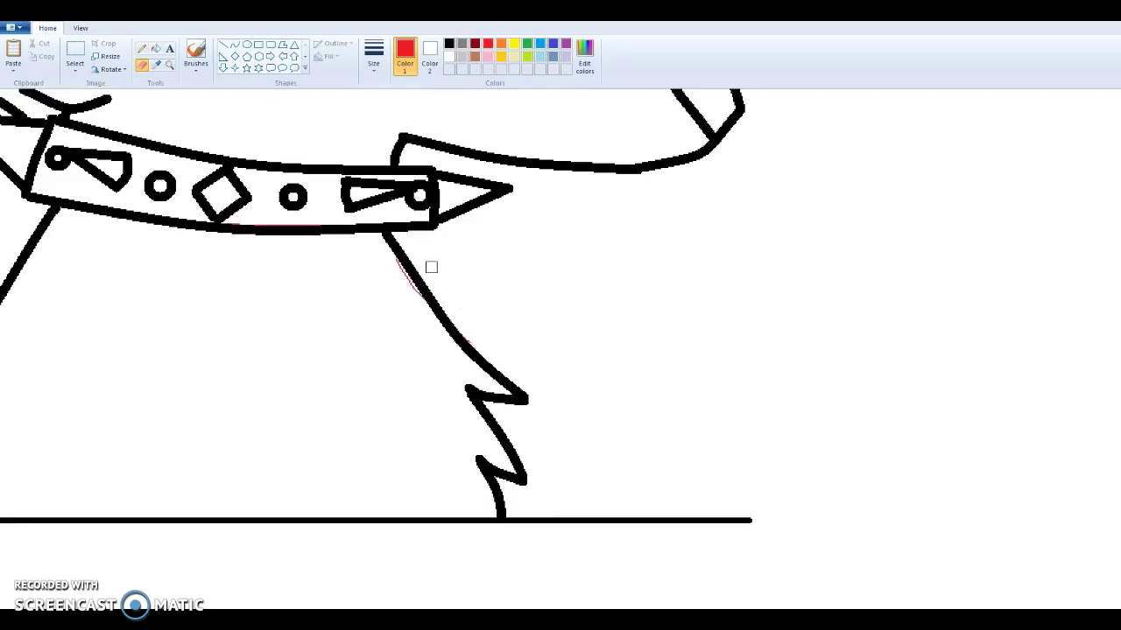
pyautogui.moveTo(475, 342)
pyautogui.mouseDown()
pyautogui.moveTo(438, 307)
pyautogui.moveTo(300, 230)
pyautogui.moveTo(275, 218)
pyautogui.moveTo(263, 227)
pyautogui.mouseUp()
pyautogui.hscroll(-5, 393, 503)
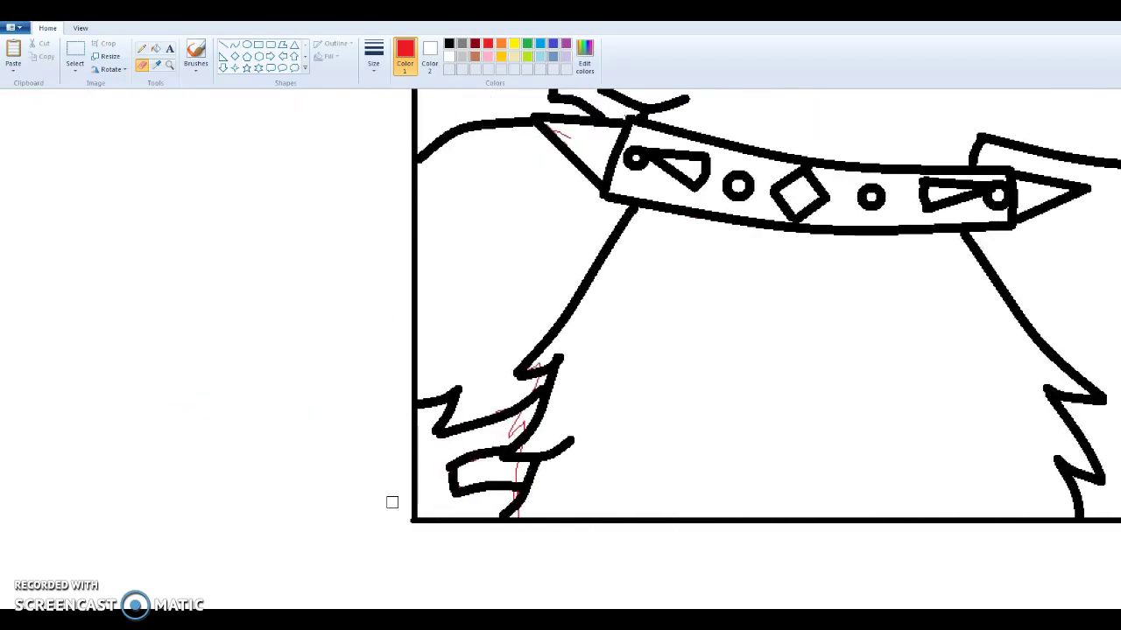
pyautogui.moveTo(507, 469)
pyautogui.mouseDown()
pyautogui.moveTo(536, 372)
pyautogui.moveTo(475, 446)
pyautogui.mouseUp()
# - Erase the red sketch lines inside the ear, above the fur zigzag and along the ear's front line
pyautogui.scroll(3, 542, 376)
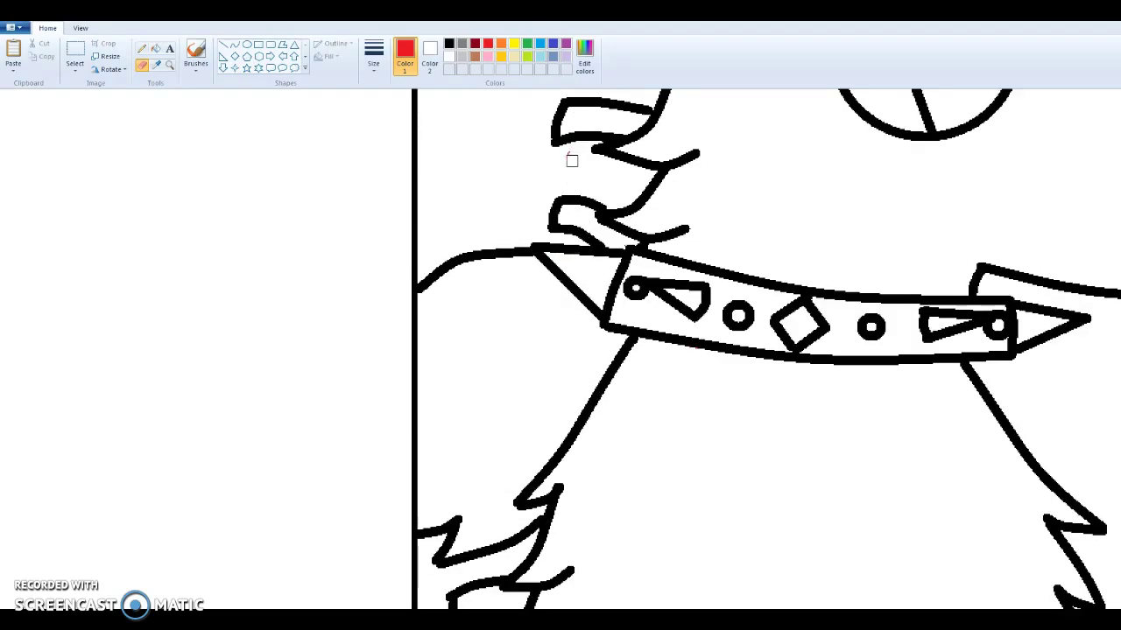
pyautogui.scroll(6, 568, 153)
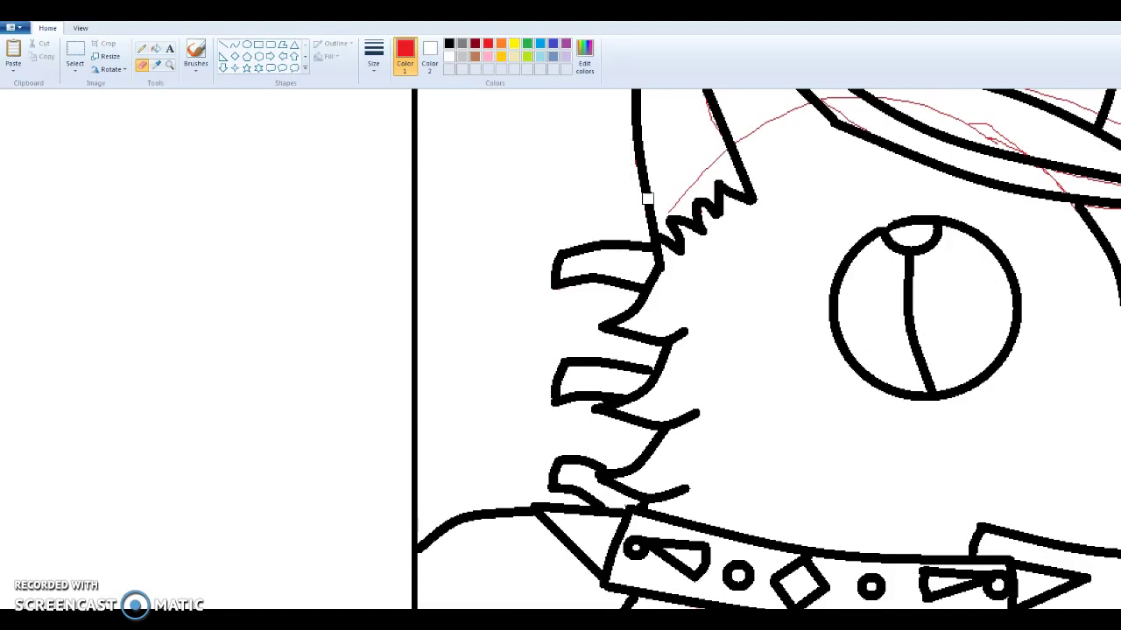
pyautogui.moveTo(665, 213); pyautogui.dragTo(723, 160)
pyautogui.moveTo(713, 85); pyautogui.dragTo(736, 161)
# - Erase the red sketch lines around the ear tip, the hat brim and the lower part of the hat's crown
pyautogui.hscroll(3, 560, 348)
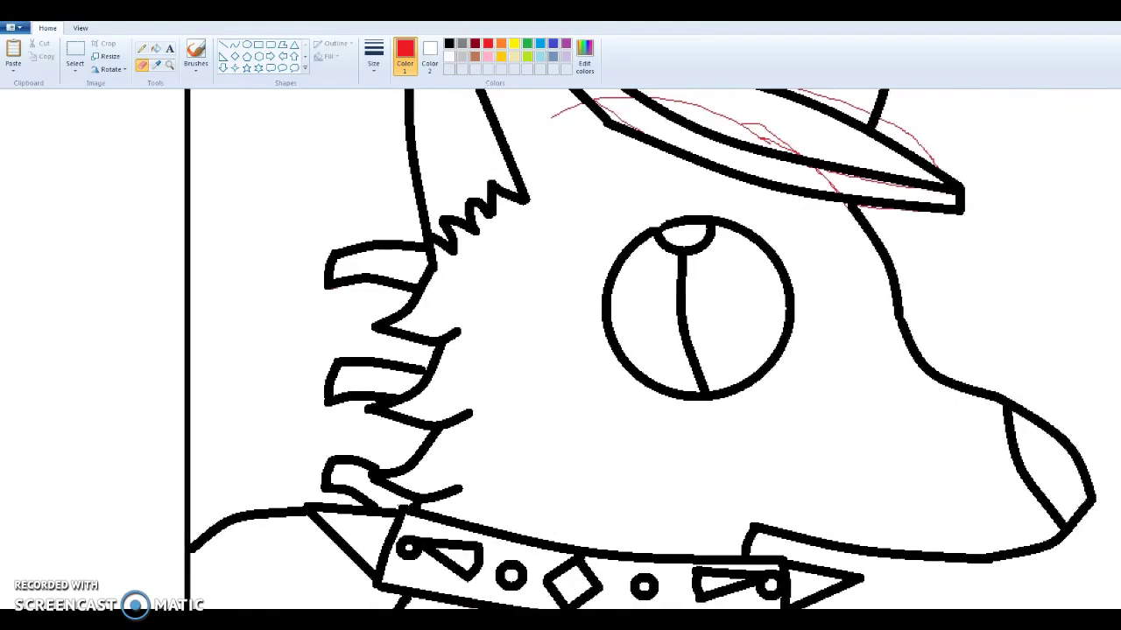
pyautogui.scroll(3, 520, 479)
pyautogui.moveTo(415, 116)
pyautogui.mouseDown()
pyautogui.moveTo(428, 174)
pyautogui.moveTo(458, 134)
pyautogui.moveTo(422, 165)
pyautogui.moveTo(424, 131)
pyautogui.moveTo(464, 126)
pyautogui.mouseUp()
pyautogui.moveTo(559, 233)
pyautogui.mouseDown()
pyautogui.moveTo(528, 253)
pyautogui.moveTo(564, 230)
pyautogui.moveTo(588, 242)
pyautogui.mouseUp()
pyautogui.moveTo(694, 252)
pyautogui.mouseDown()
pyautogui.moveTo(744, 277)
pyautogui.moveTo(612, 233)
pyautogui.moveTo(762, 287)
pyautogui.moveTo(685, 243)
pyautogui.moveTo(609, 225)
pyautogui.moveTo(757, 273)
pyautogui.moveTo(834, 335)
pyautogui.moveTo(885, 347)
pyautogui.moveTo(905, 341)
pyautogui.moveTo(888, 309)
pyautogui.moveTo(862, 308)
pyautogui.moveTo(911, 306)
pyautogui.moveTo(893, 277)
pyautogui.moveTo(833, 243)
pyautogui.moveTo(882, 255)
pyautogui.mouseUp()
pyautogui.moveTo(779, 216); pyautogui.dragTo(611, 187)
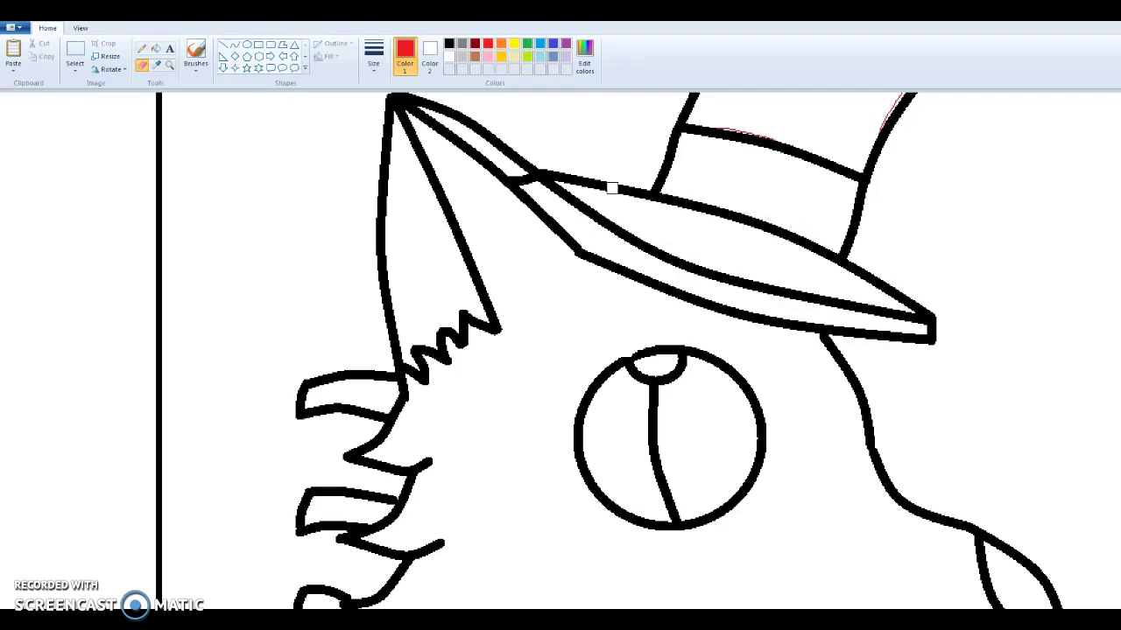
pyautogui.moveTo(729, 131)
pyautogui.mouseDown()
pyautogui.moveTo(888, 112)
pyautogui.moveTo(910, 98)
pyautogui.moveTo(899, 107)
pyautogui.mouseUp()
pyautogui.hscroll(5, 577, 417)
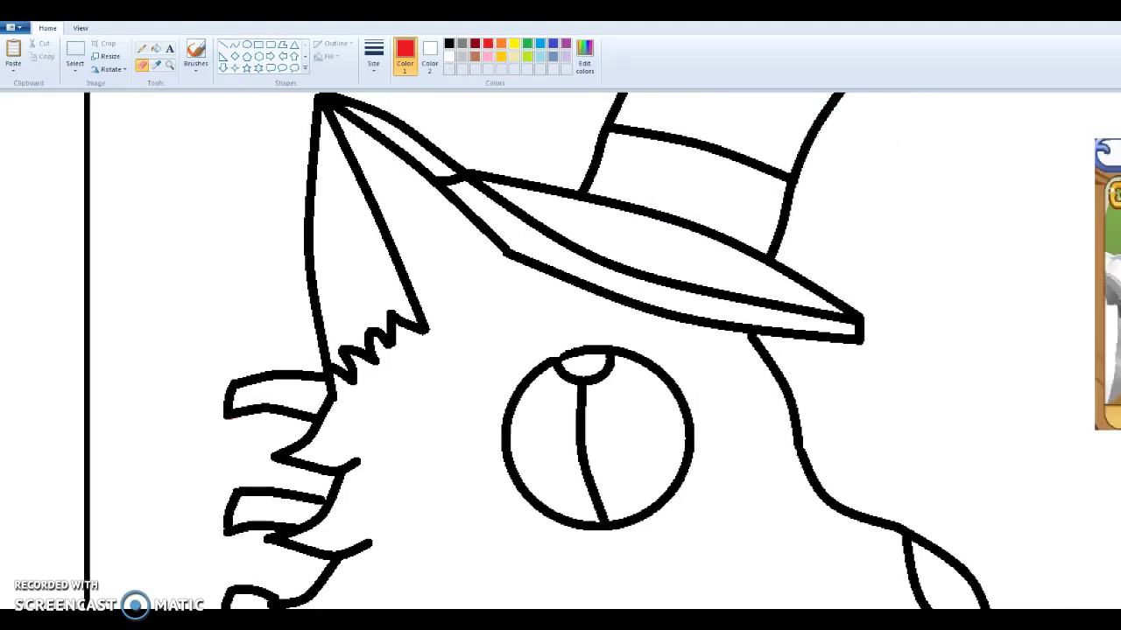
# - Draw three short, curved black eyelashes at the rear edge of the eye with a thinner pencil
pyautogui.click(141, 49)
pyautogui.click(374, 55)
pyautogui.click(420, 162)
pyautogui.click(448, 44)
pyautogui.moveTo(417, 379); pyautogui.dragTo(406, 354)
pyautogui.moveTo(395, 419); pyautogui.dragTo(370, 408)
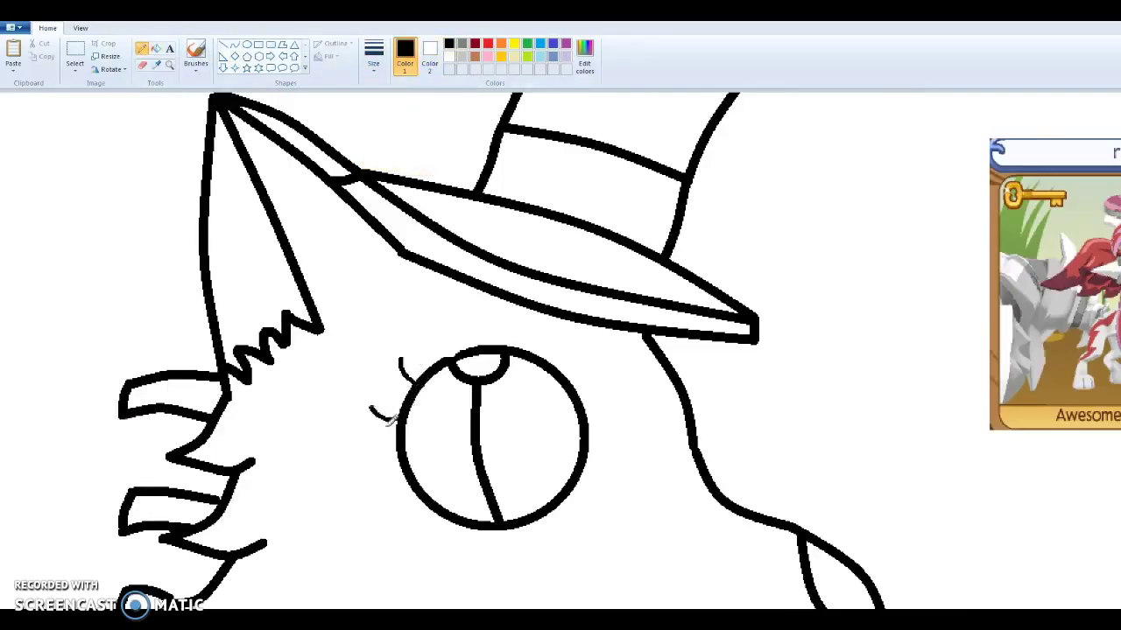
pyautogui.moveTo(395, 450); pyautogui.dragTo(349, 448)
# - Sample the mane pink from the reference picture and fill the wolf's head, ear and chest fur with it
pyautogui.moveTo(218, 616); pyautogui.dragTo(484, 615)
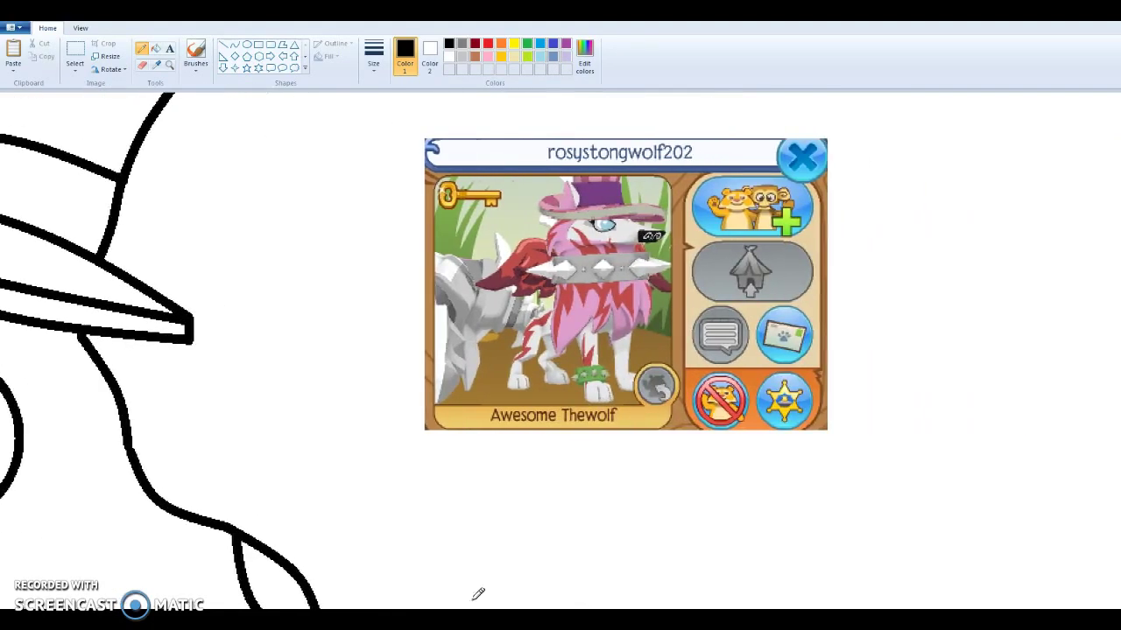
pyautogui.click(170, 68)
pyautogui.click(156, 66)
pyautogui.click(575, 310)
pyautogui.hscroll(-10, 651, 236)
pyautogui.click(154, 53)
pyautogui.click(394, 231)
pyautogui.click(399, 162)
pyautogui.scroll(-3, 526, 413)
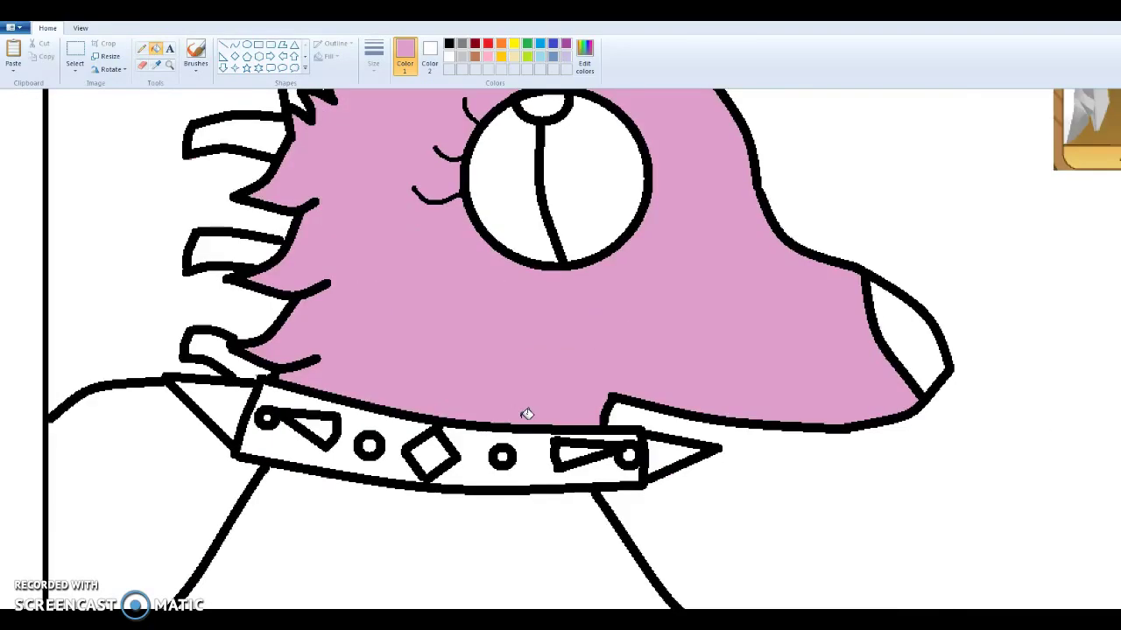
pyautogui.scroll(-3, 526, 414)
pyautogui.click(508, 406)
pyautogui.scroll(6, 532, 412)
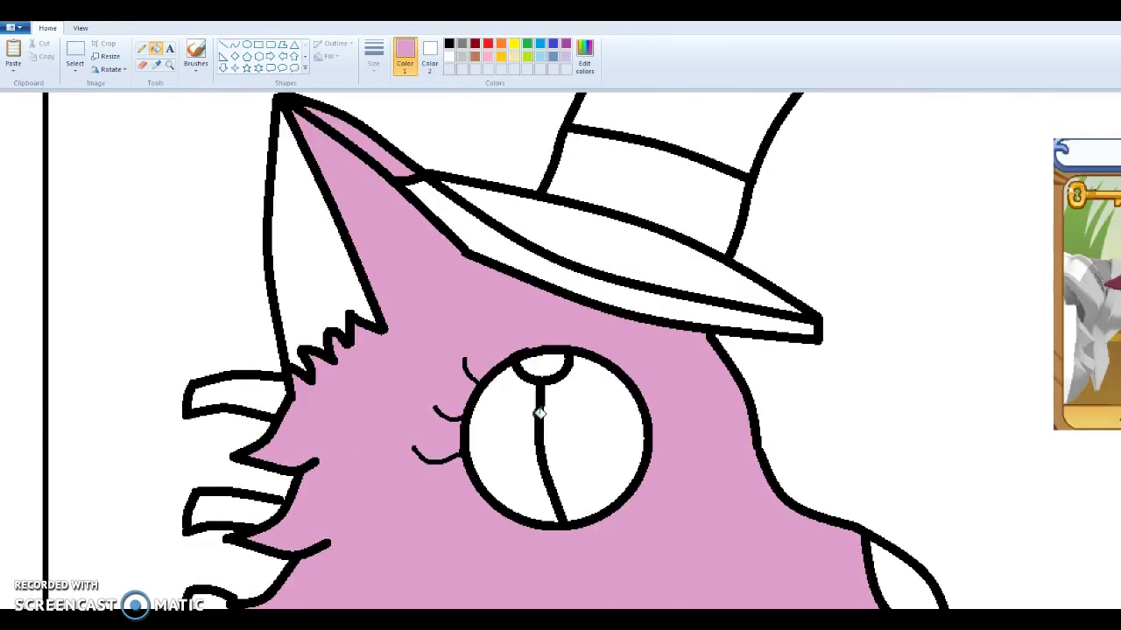
# - Draw a thin white pencil line from the forehead over the eye and down behind the eyelashes
pyautogui.hscroll(8, 579, 213)
pyautogui.click(449, 57)
pyautogui.hscroll(-5, 485, 350)
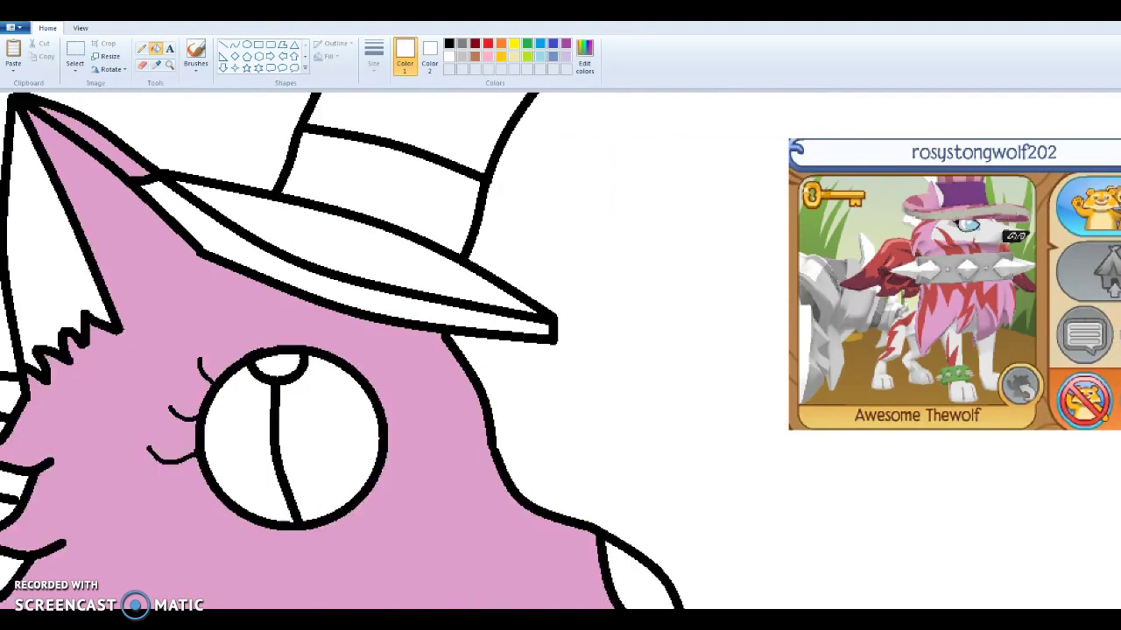
pyautogui.click(141, 48)
pyautogui.moveTo(531, 374); pyautogui.dragTo(438, 343)
pyautogui.hotkey('ctrl', 'z')
pyautogui.click(374, 58)
pyautogui.click(405, 107)
pyautogui.moveTo(524, 362)
pyautogui.mouseDown()
pyautogui.moveTo(415, 333)
pyautogui.moveTo(324, 321)
pyautogui.moveTo(274, 322)
pyautogui.moveTo(250, 336)
pyautogui.mouseUp()
pyautogui.moveTo(213, 389); pyautogui.dragTo(202, 432)
# - Continue the white line down to the mouth corner and fill the enclosed face and muzzle white
pyautogui.scroll(-3, 237, 500)
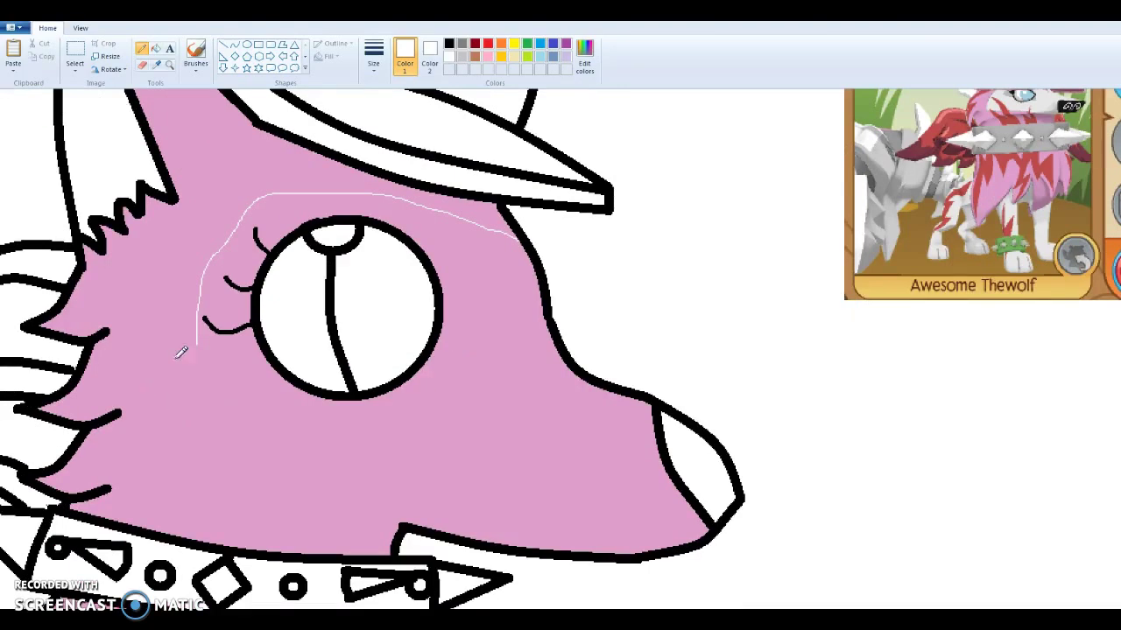
pyautogui.moveTo(199, 340)
pyautogui.mouseDown()
pyautogui.moveTo(220, 448)
pyautogui.moveTo(253, 479)
pyautogui.moveTo(382, 529)
pyautogui.moveTo(405, 523)
pyautogui.mouseUp()
pyautogui.click(156, 49)
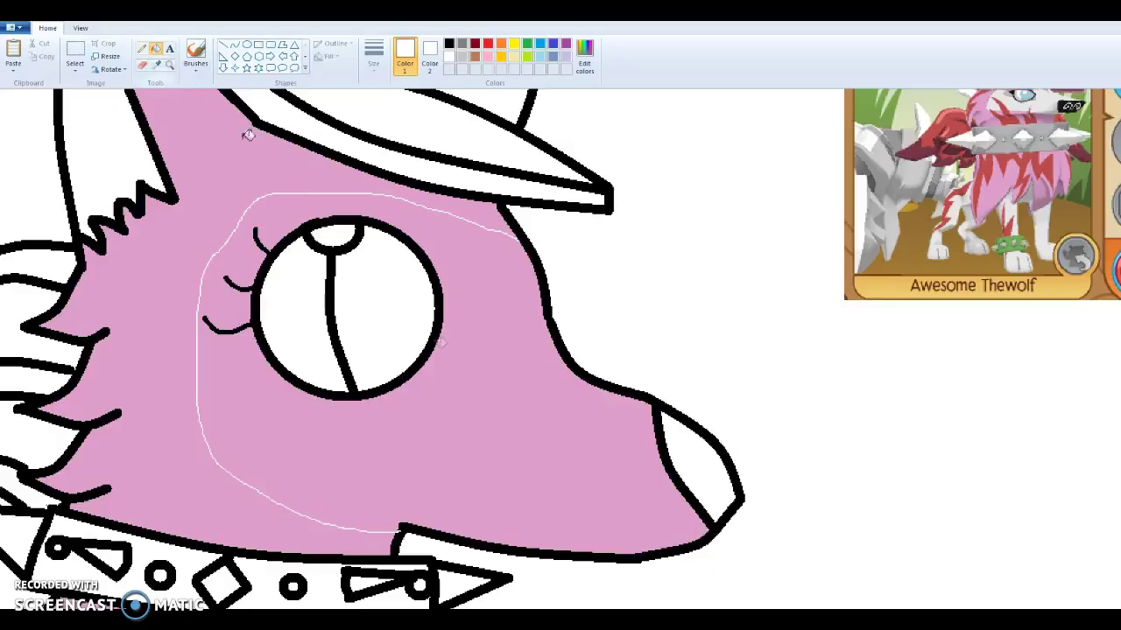
pyautogui.click(458, 367)
# - Fill the front part of the eye light blue and the nose near-black, using colours sampled from the reference picture
pyautogui.click(156, 65)
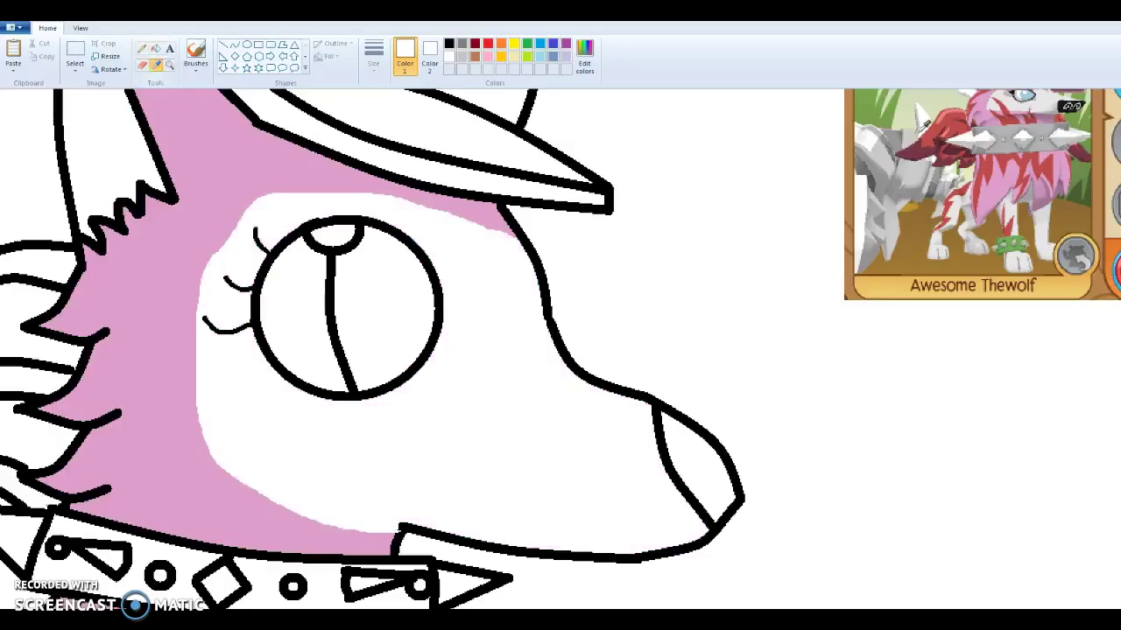
pyautogui.click(1022, 98)
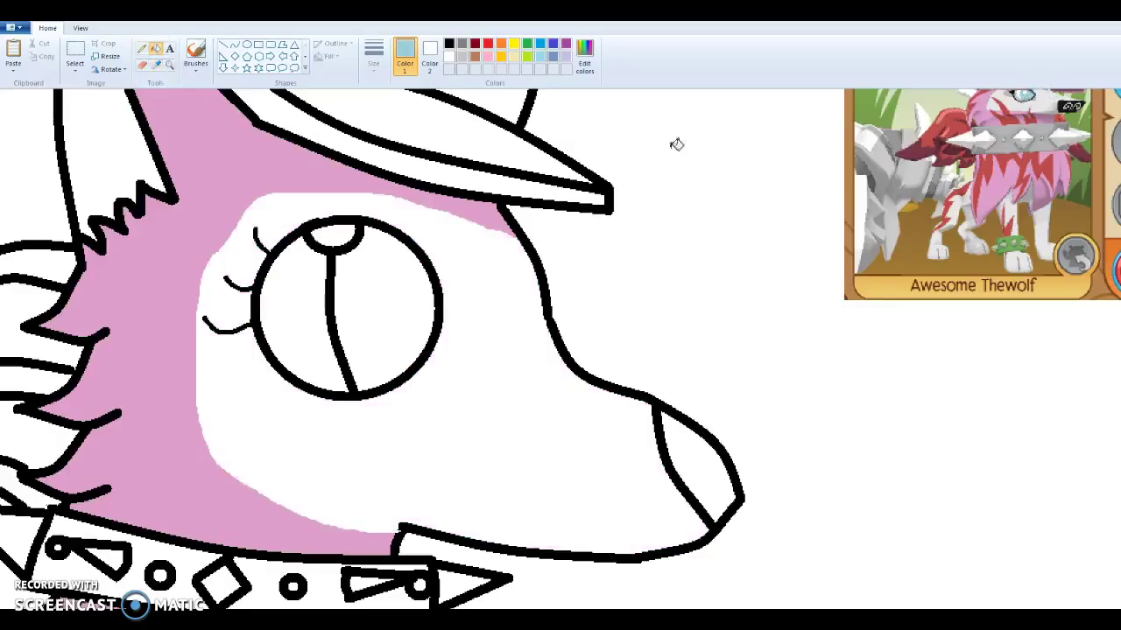
pyautogui.click(385, 314)
pyautogui.click(157, 66)
pyautogui.click(1068, 108)
pyautogui.click(696, 434)
# - Draw a small white spiral on the nose with a thicker pencil
pyautogui.click(461, 56)
pyautogui.click(142, 48)
pyautogui.click(372, 74)
pyautogui.click(388, 115)
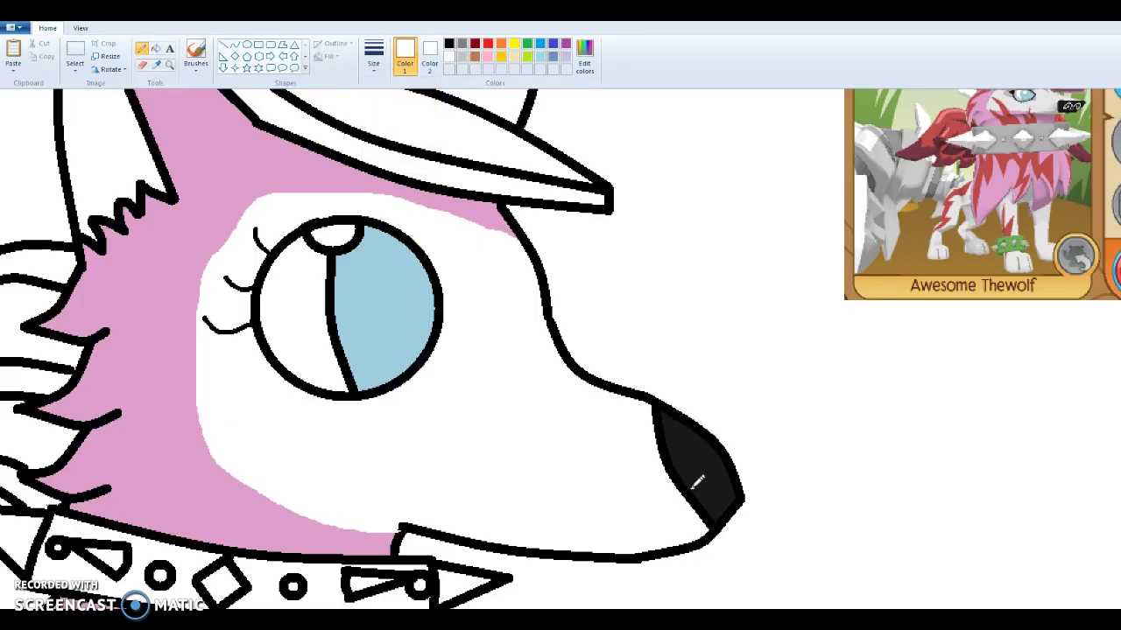
pyautogui.moveTo(692, 486)
pyautogui.mouseDown()
pyautogui.moveTo(700, 437)
pyautogui.moveTo(686, 461)
pyautogui.mouseUp()
# - Fill the inner ear with a lighter pink of red 231, green 184, blue 217, based on a sampled pink
pyautogui.scroll(3, 876, 132)
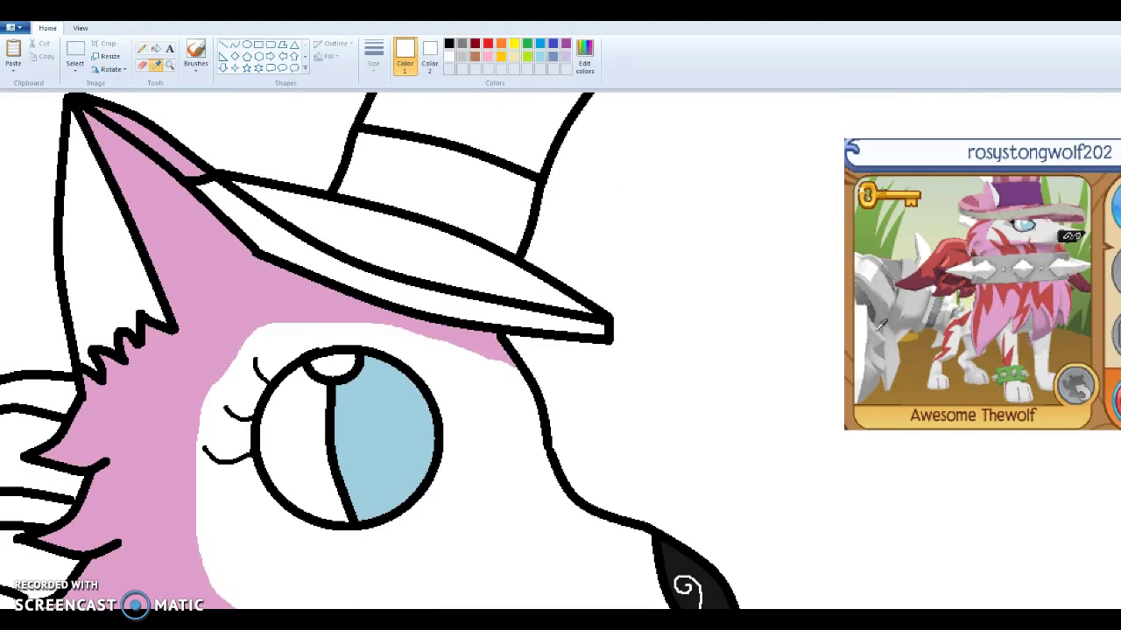
pyautogui.click(992, 195)
pyautogui.click(155, 48)
pyautogui.click(90, 319)
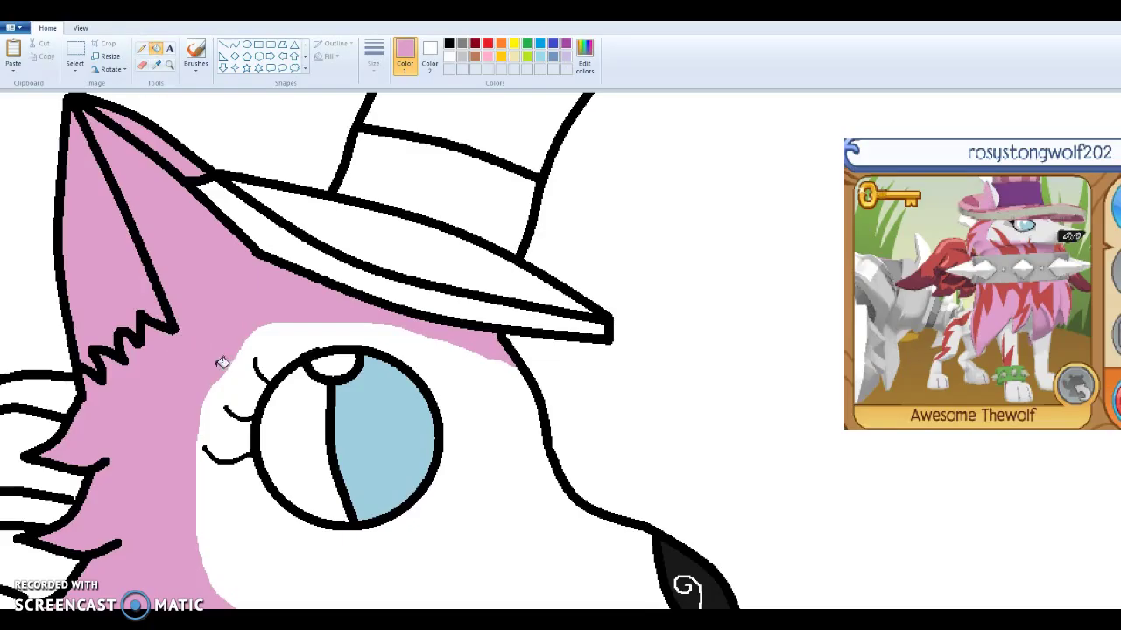
pyautogui.click(584, 57)
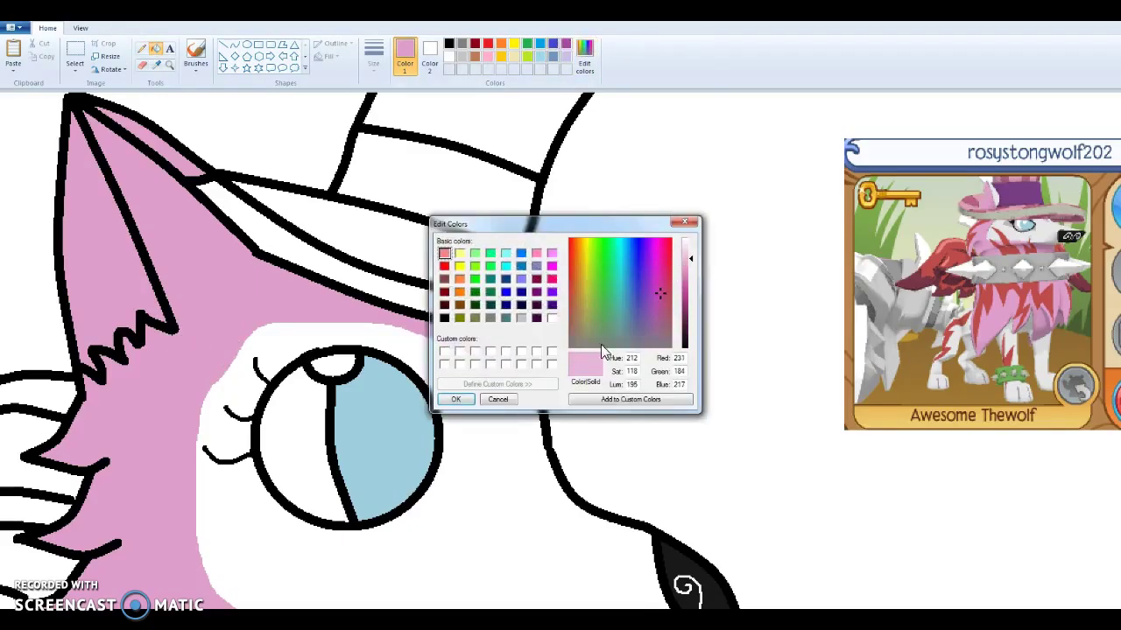
pyautogui.click(593, 399)
pyautogui.click(452, 399)
pyautogui.click(105, 262)
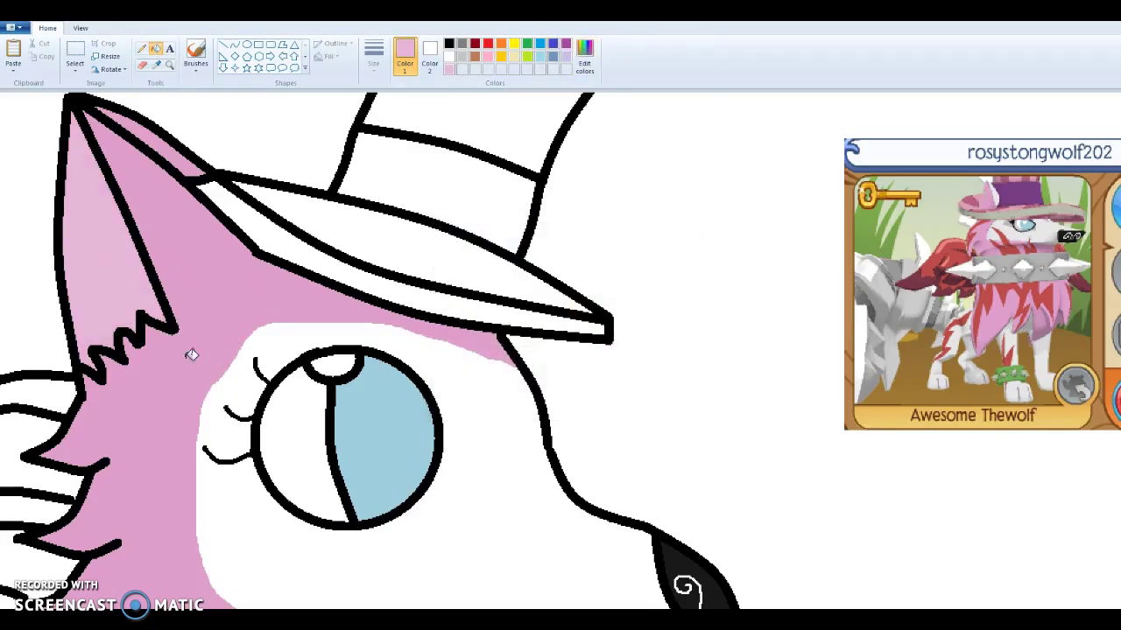
# - Fill the edge strip of the hat brim with the grey sampled from the reference hat
pyautogui.click(155, 48)
pyautogui.click(155, 65)
pyautogui.click(1000, 210)
pyautogui.click(421, 285)
# - Fill the brim's upper surface and the crown pink and the hat band purple, with colours sampled from the reference hat
pyautogui.click(156, 65)
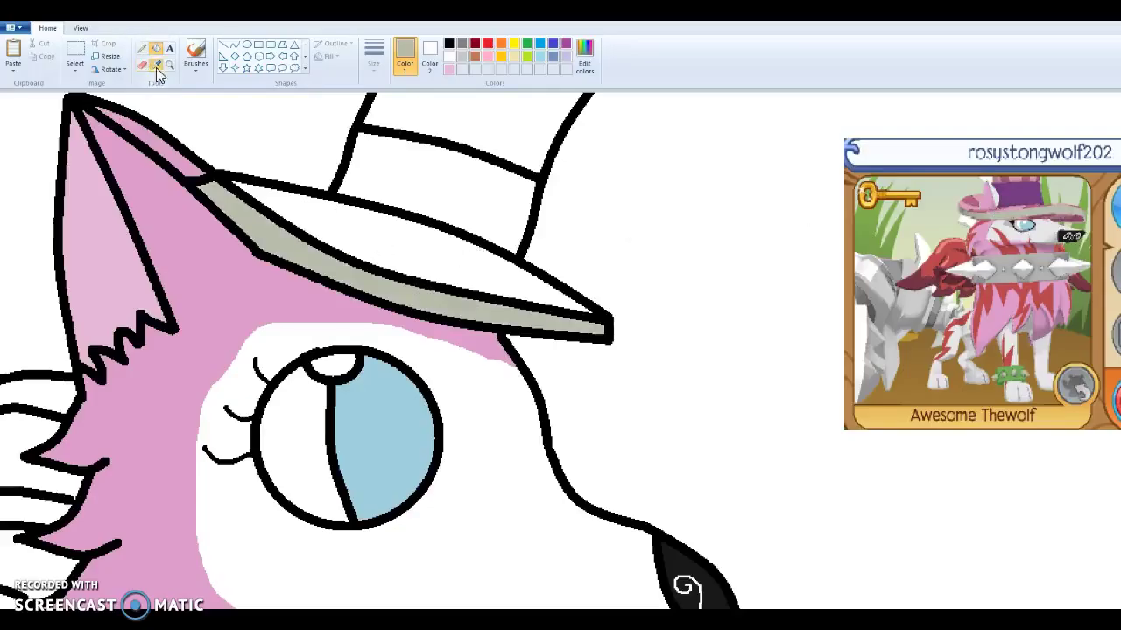
pyautogui.click(971, 199)
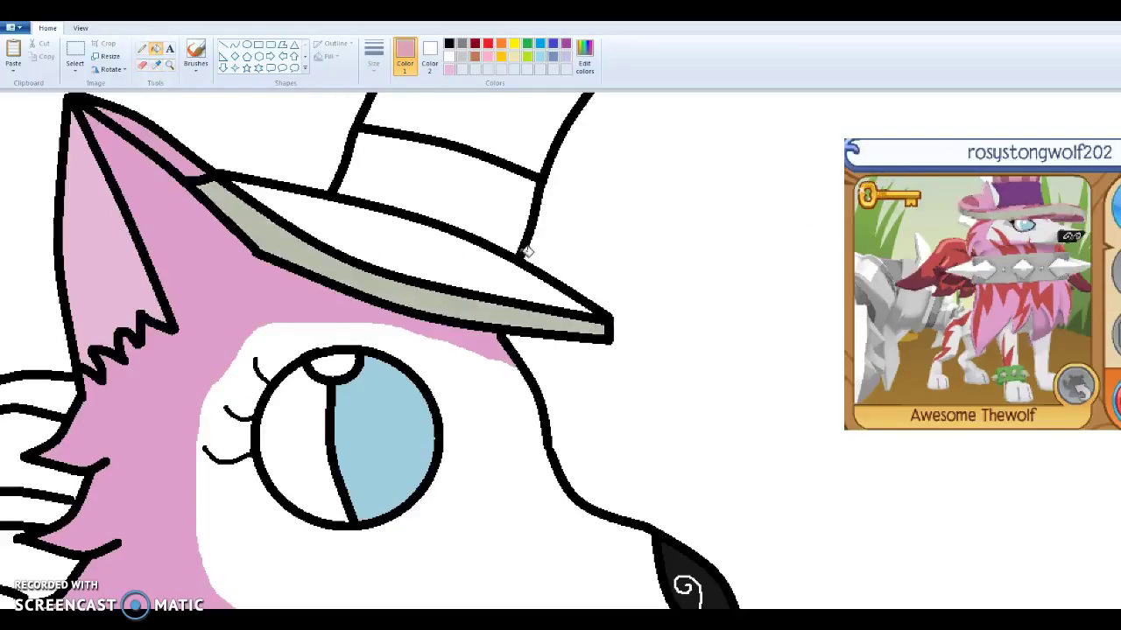
pyautogui.click(429, 253)
pyautogui.click(481, 107)
pyautogui.click(155, 65)
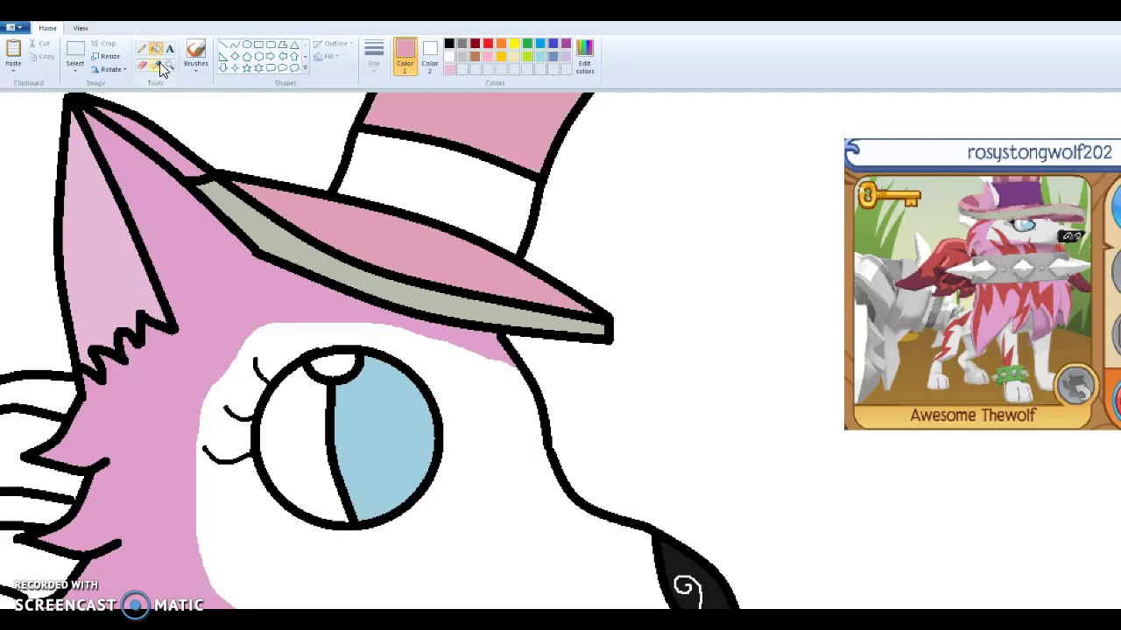
pyautogui.click(1033, 183)
pyautogui.click(494, 190)
# - Shade the rear corner of the brim's upper surface in a sampled dark pink, bounded by a thin pencil line
pyautogui.click(156, 65)
pyautogui.click(990, 197)
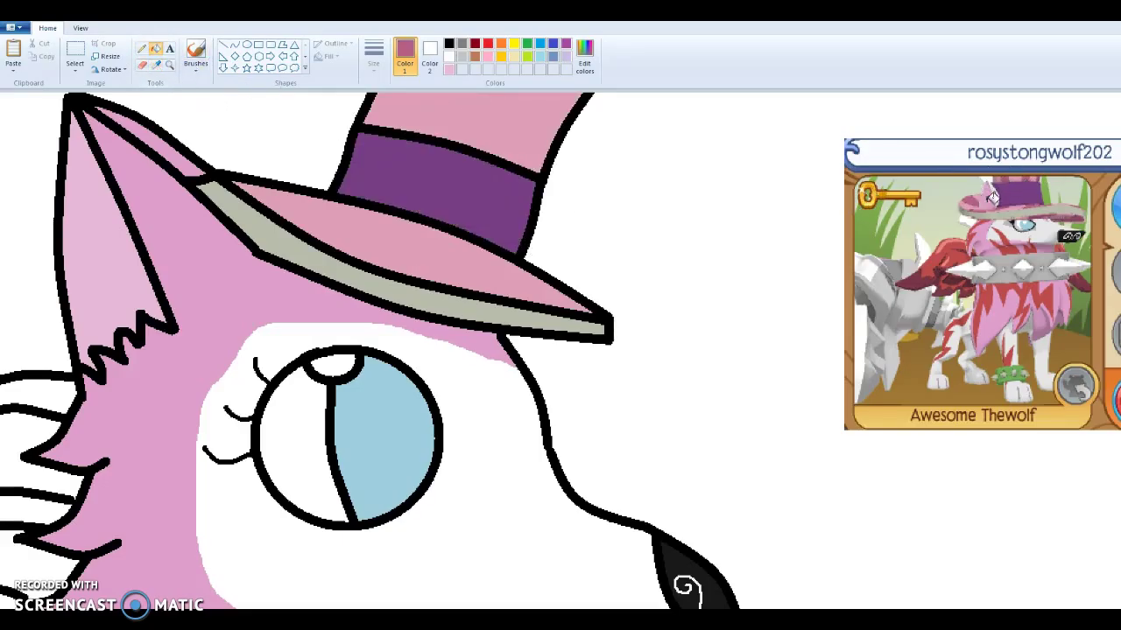
pyautogui.click(141, 49)
pyautogui.moveTo(280, 214); pyautogui.dragTo(302, 204)
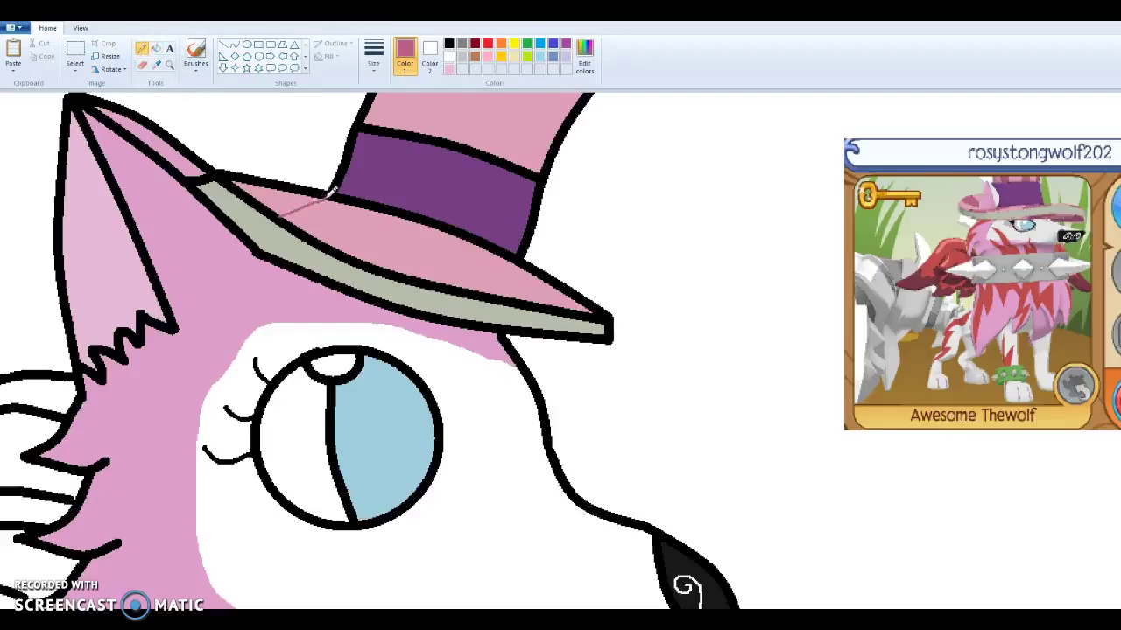
pyautogui.hotkey('ctrl', 'z')
pyautogui.click(381, 70)
pyautogui.click(386, 94)
pyautogui.moveTo(290, 217); pyautogui.dragTo(332, 194)
pyautogui.click(155, 50)
pyautogui.click(286, 203)
# - Outline and fill dark pink shading in the front corner of the brim and along both sides of the crown
pyautogui.click(143, 46)
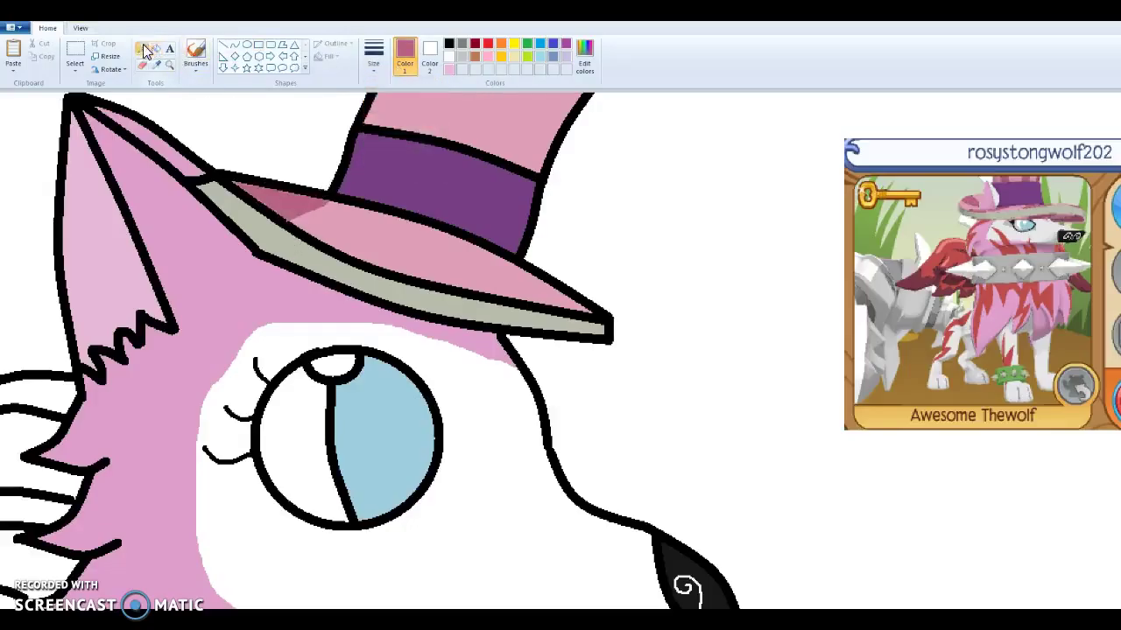
pyautogui.moveTo(507, 261); pyautogui.dragTo(518, 296)
pyautogui.moveTo(523, 165); pyautogui.dragTo(560, 94)
pyautogui.click(156, 48)
pyautogui.click(376, 105)
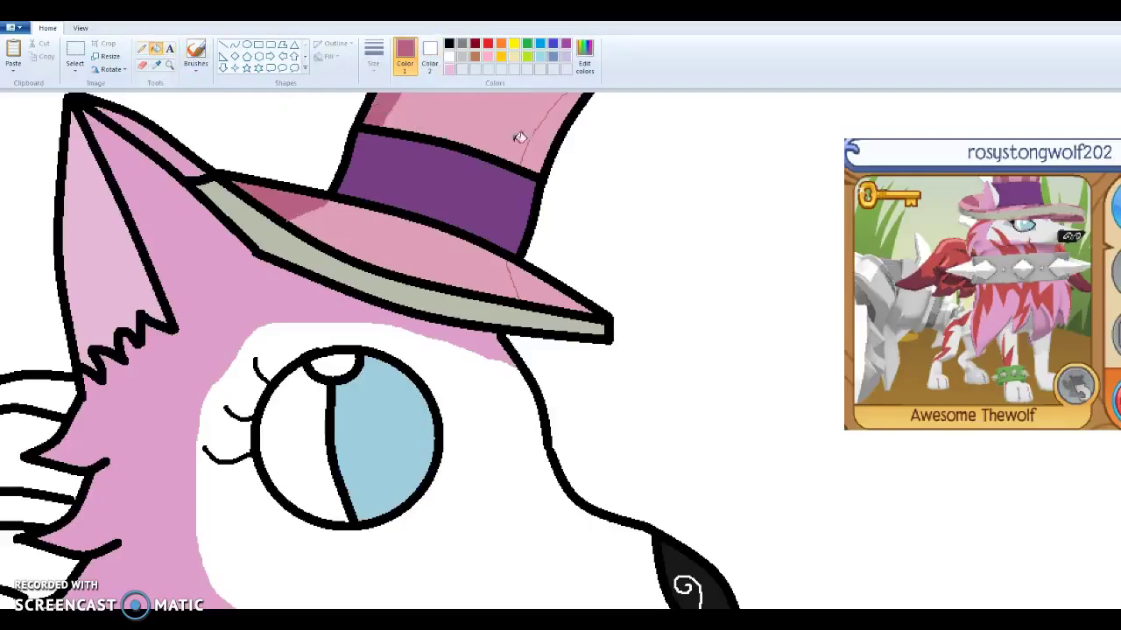
pyautogui.click(550, 133)
pyautogui.click(538, 271)
# - Draw thin dark pink boundary lines across the brim and crown to mark off the light highlight stripes
pyautogui.click(141, 49)
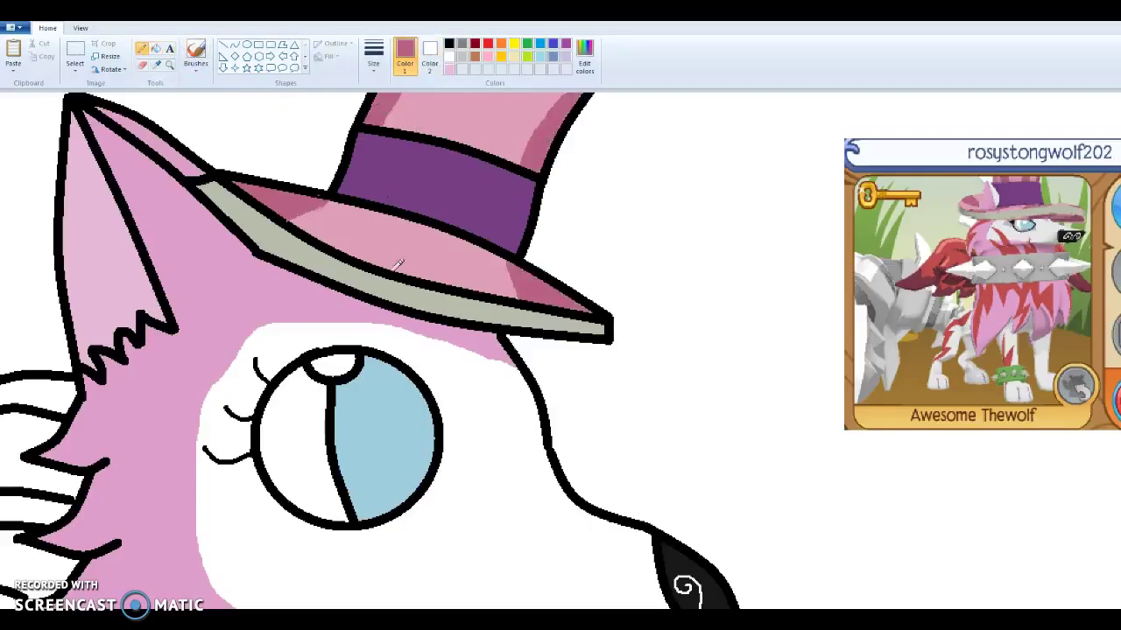
pyautogui.moveTo(338, 241); pyautogui.dragTo(377, 211)
pyautogui.moveTo(481, 291); pyautogui.dragTo(477, 242)
pyautogui.moveTo(488, 151); pyautogui.dragTo(526, 94)
pyautogui.click(155, 49)
pyautogui.click(398, 233)
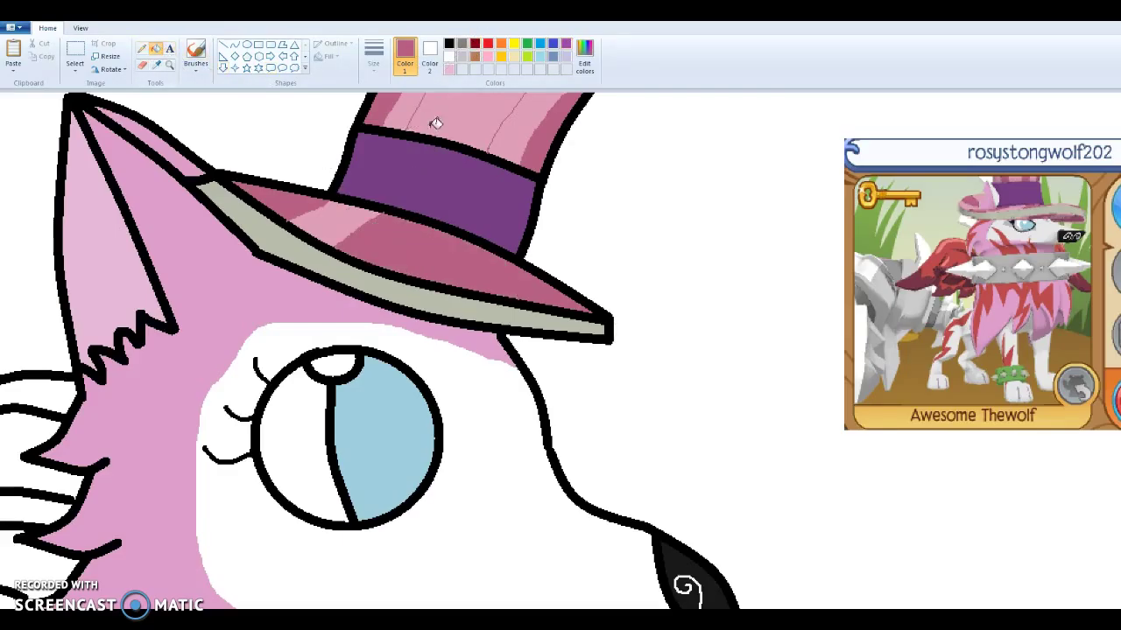
pyautogui.click(433, 120)
pyautogui.hotkey('ctrl', 'z')
pyautogui.hotkey('ctrl', 'z')
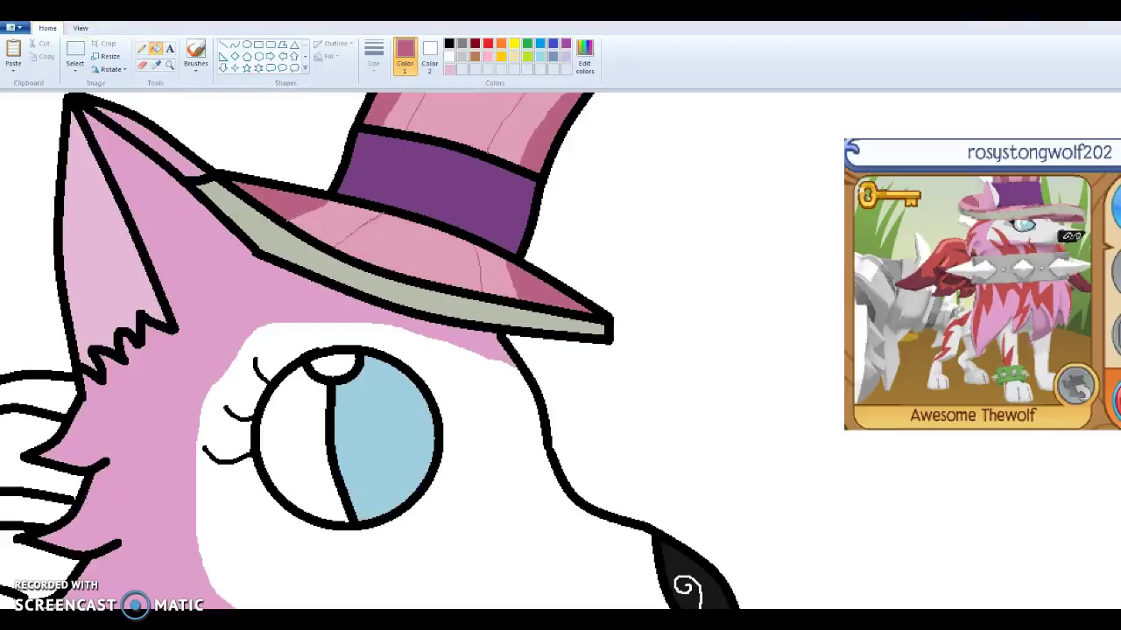
# - Fill the middle sections of the brim and crown dark pink, leaving the light highlight stripes between them
pyautogui.click(141, 49)
pyautogui.click(155, 49)
pyautogui.click(435, 263)
pyautogui.click(445, 147)
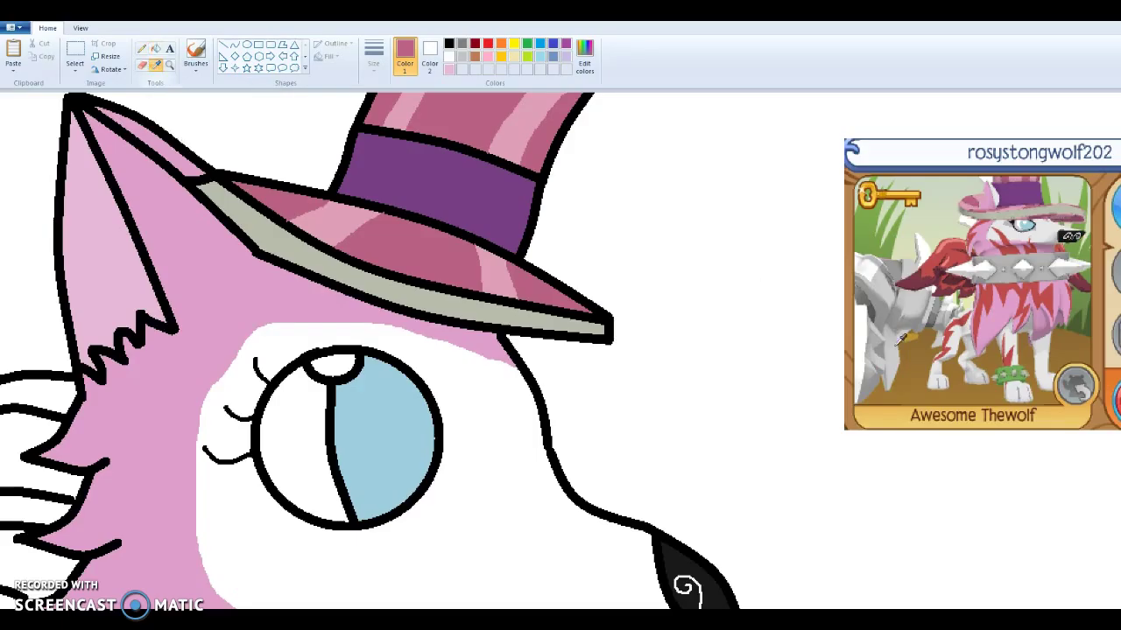
# - Sample the wing red from the reference picture and fill the wing behind the collar with it
pyautogui.click(937, 258)
pyautogui.scroll(-5, 335, 450)
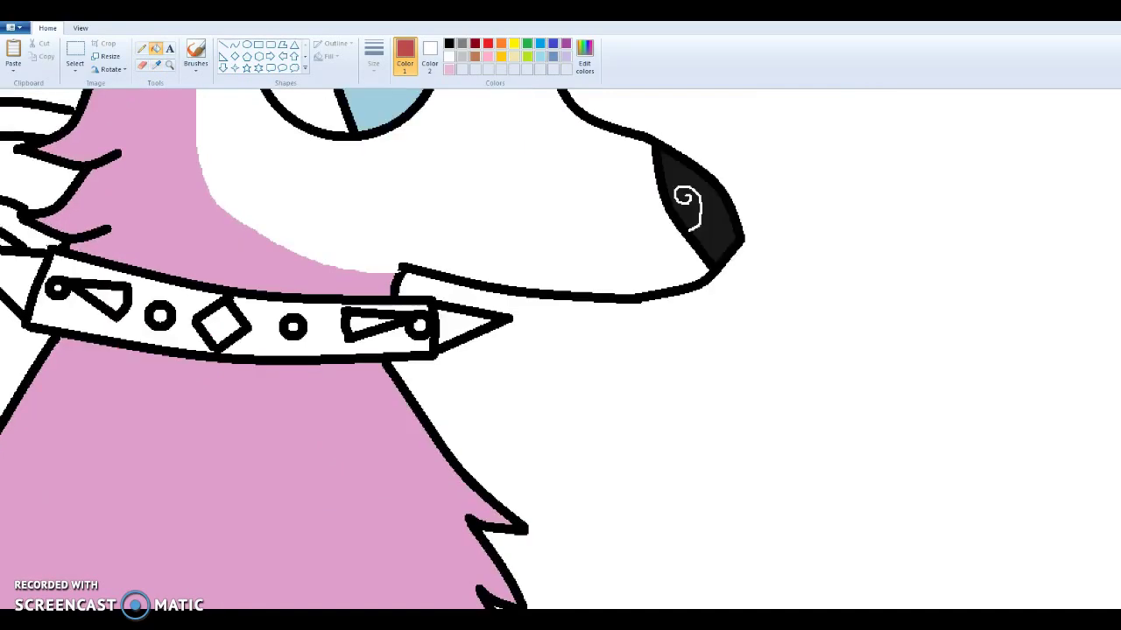
pyautogui.hscroll(-5, 325, 437)
pyautogui.click(325, 429)
# - Outline a curved highlight along the wing's upper edge and fill it with a light red sampled from the reference picture
pyautogui.scroll(4, 378, 464)
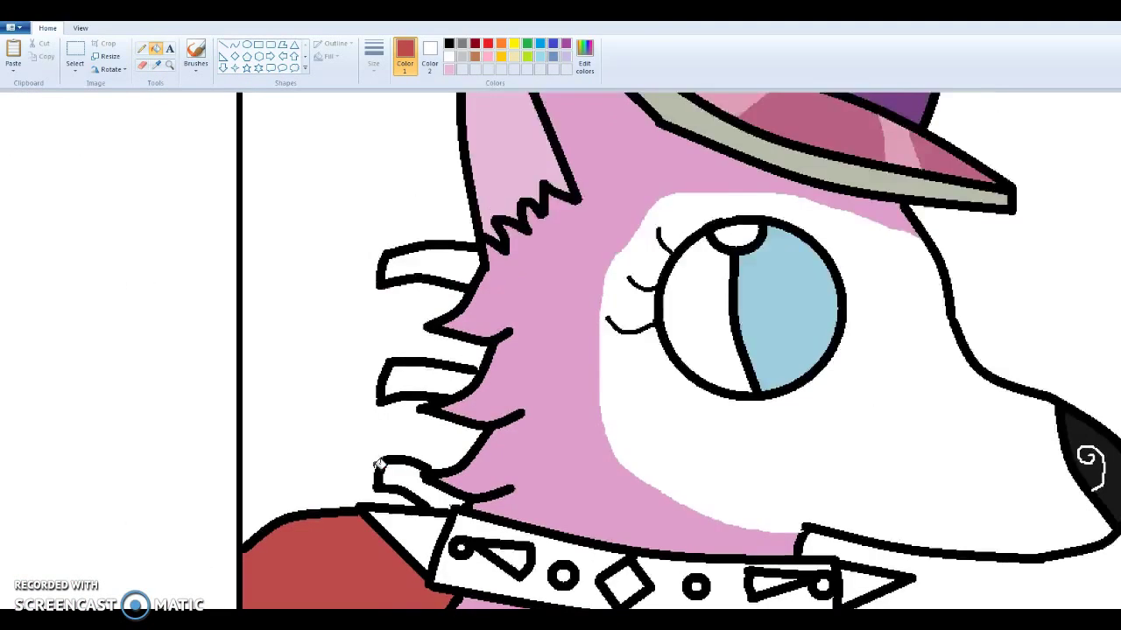
pyautogui.scroll(3, 378, 464)
pyautogui.hscroll(5, 378, 464)
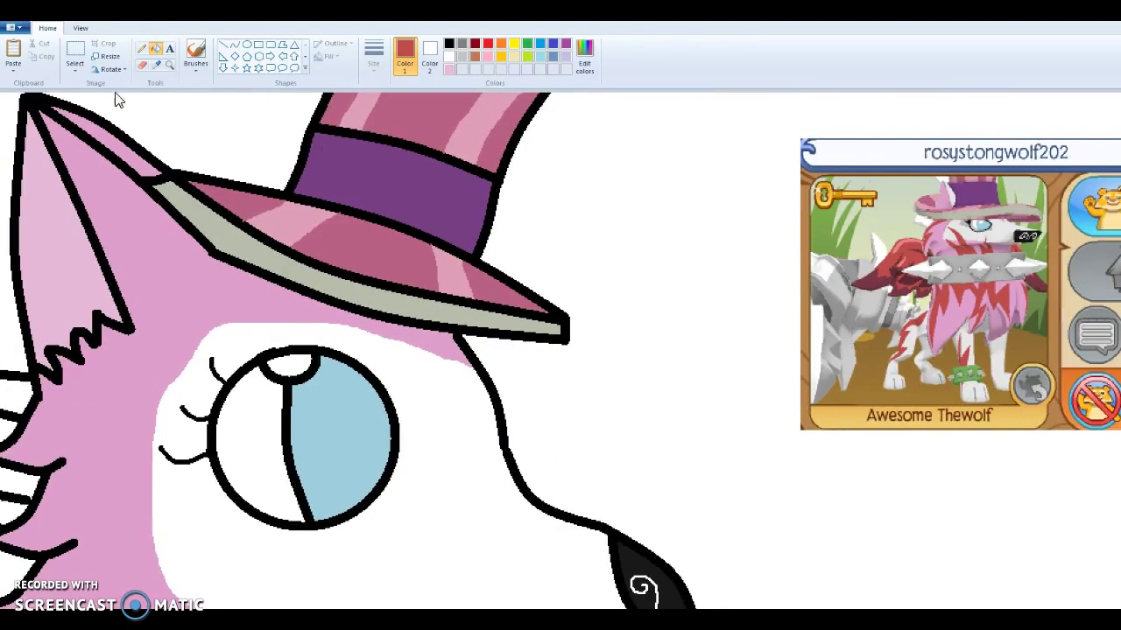
pyautogui.click(159, 67)
pyautogui.click(905, 240)
pyautogui.scroll(-10, 608, 513)
pyautogui.hscroll(-5, 446, 575)
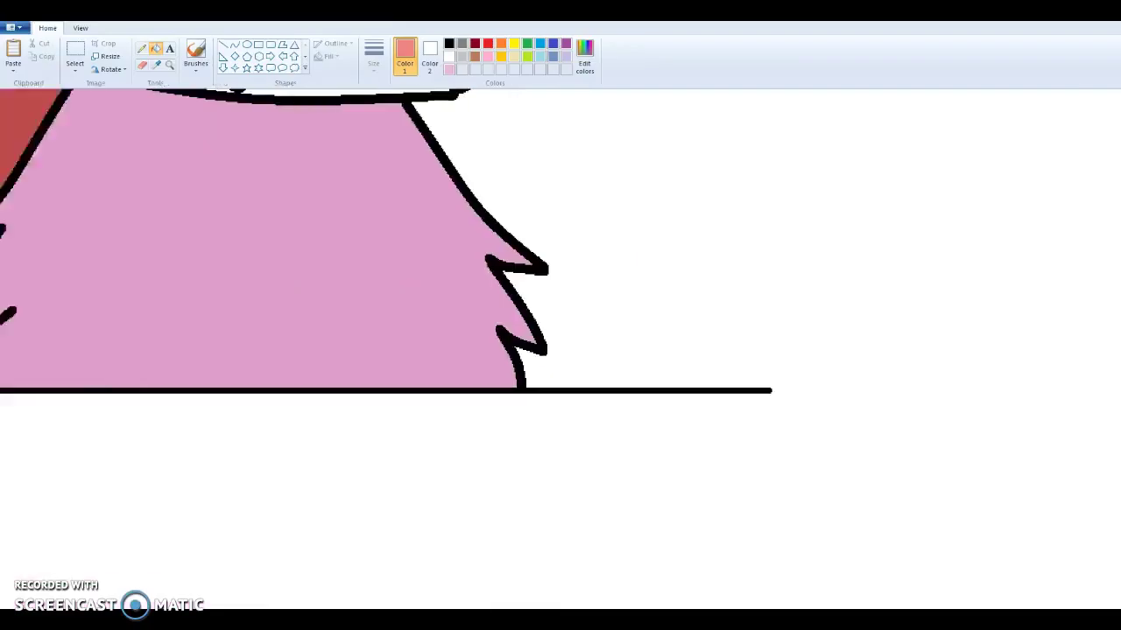
pyautogui.scroll(3, 370, 552)
pyautogui.click(142, 49)
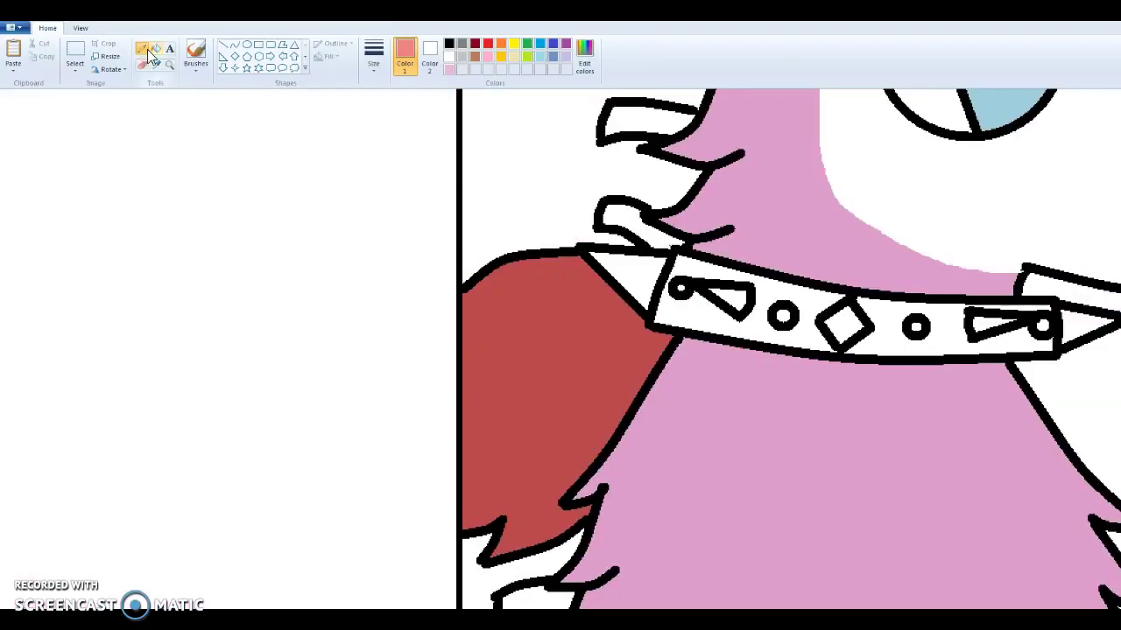
pyautogui.moveTo(482, 282)
pyautogui.mouseDown()
pyautogui.moveTo(530, 269)
pyautogui.moveTo(589, 274)
pyautogui.moveTo(495, 285)
pyautogui.mouseUp()
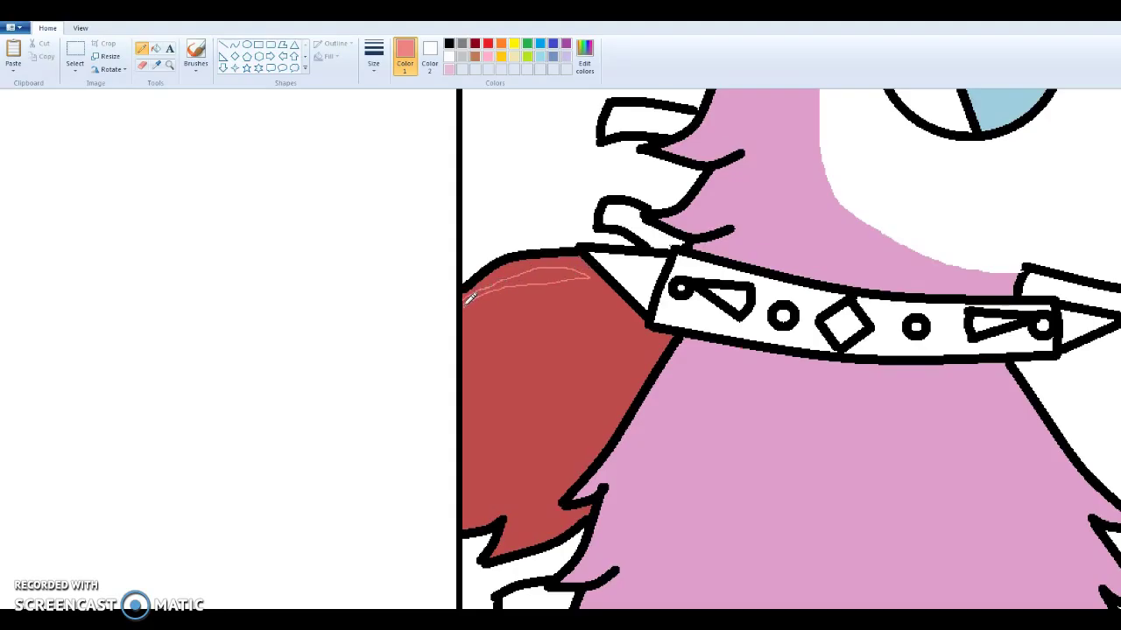
pyautogui.click(155, 48)
pyautogui.click(551, 273)
# - Draw a thin, jagged feather line across the middle of the wing in a dark maroon sampled from the reference picture
pyautogui.scroll(3, 540, 310)
pyautogui.hscroll(10, 532, 342)
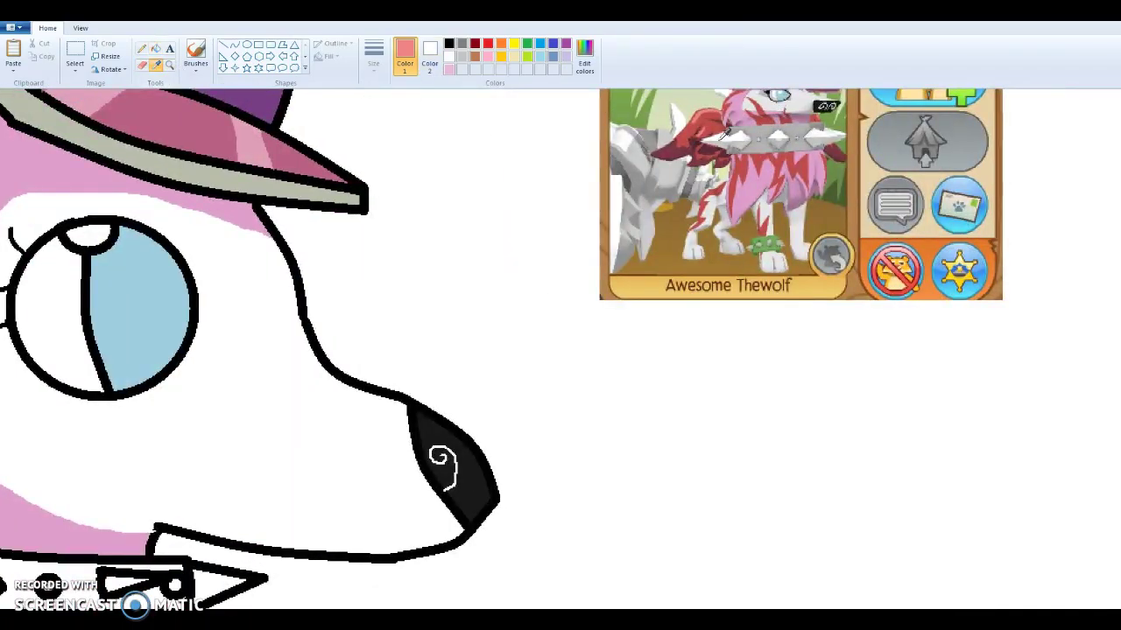
pyautogui.click(700, 133)
pyautogui.scroll(-3, 513, 548)
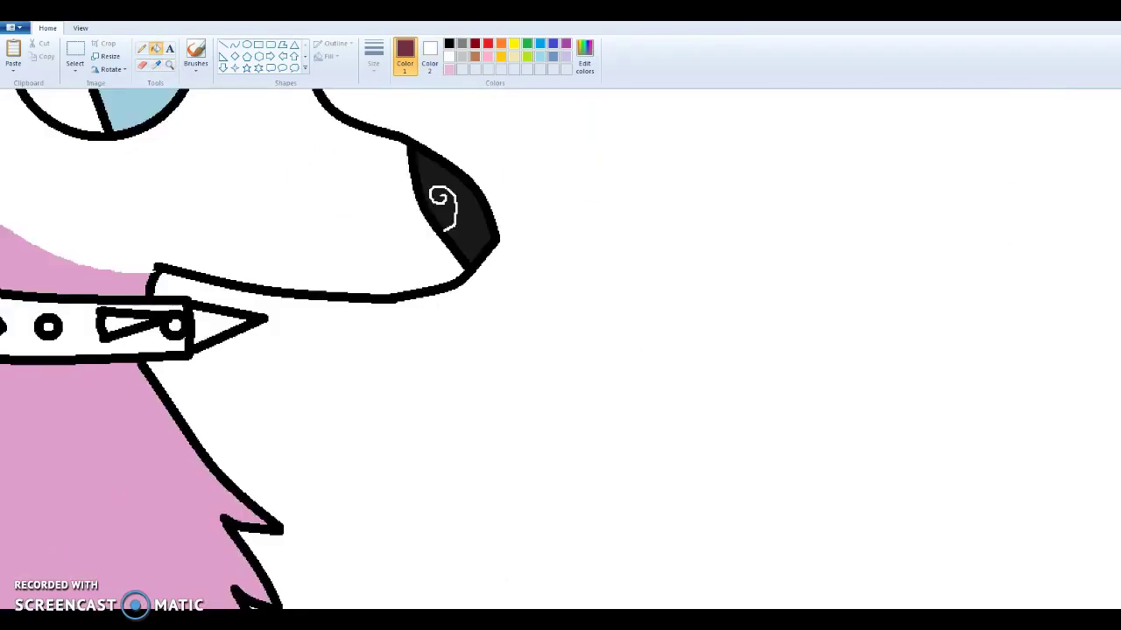
pyautogui.hscroll(-8, 560, 350)
pyautogui.click(141, 48)
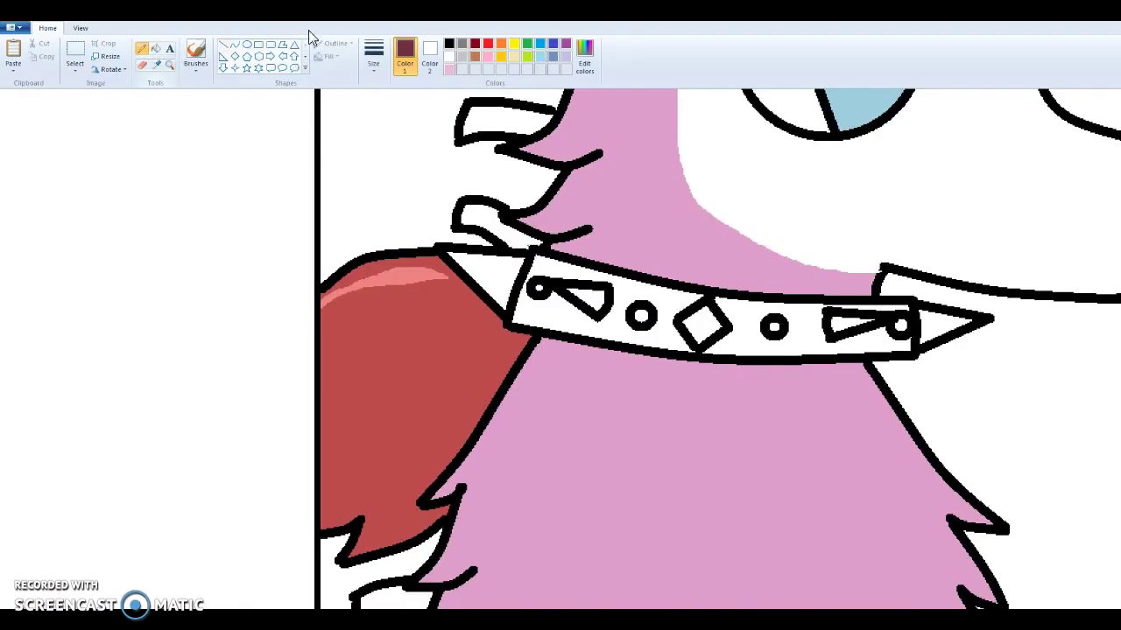
pyautogui.click(373, 57)
pyautogui.click(377, 103)
pyautogui.moveTo(465, 372)
pyautogui.mouseDown()
pyautogui.moveTo(432, 434)
pyautogui.moveTo(408, 445)
pyautogui.moveTo(413, 393)
pyautogui.moveTo(372, 441)
pyautogui.moveTo(349, 445)
pyautogui.moveTo(339, 420)
pyautogui.mouseUp()
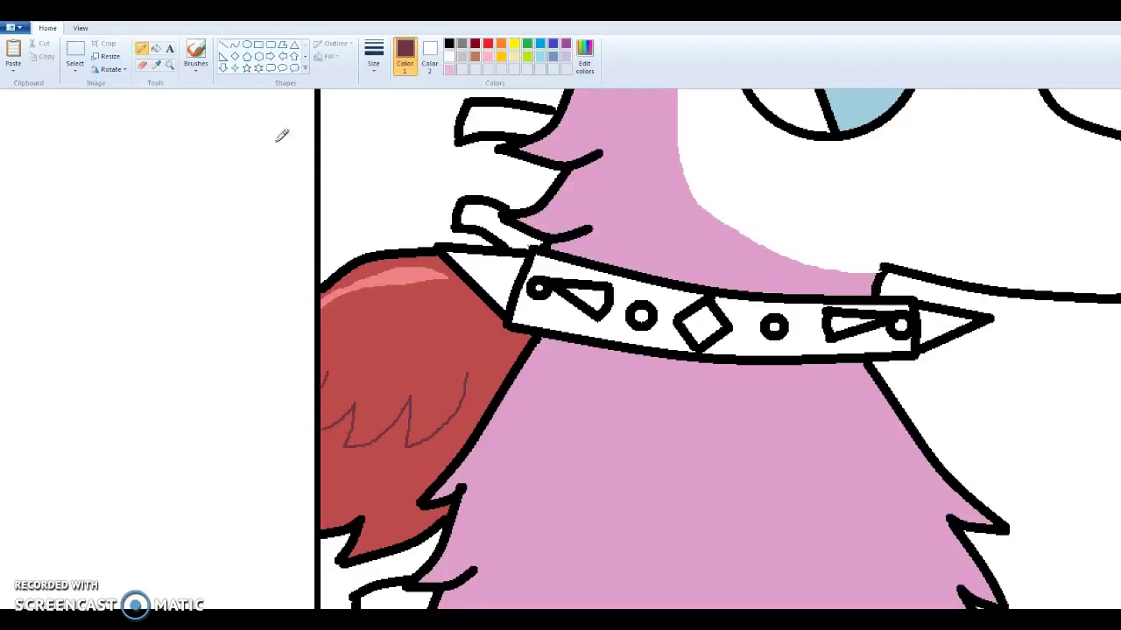
# - Add a small highlight beside the tip of the wing's feather line, using the light red sampled from the wing's upper highlight
pyautogui.click(157, 65)
pyautogui.click(418, 267)
pyautogui.click(373, 54)
pyautogui.click(388, 96)
pyautogui.click(156, 49)
pyautogui.click(450, 405)
pyautogui.scroll(3, 388, 587)
pyautogui.scroll(-3, 387, 587)
# - Sample a grey from the reference picture and fill both halves of the collar band with it, leaving the spikes and studs white
pyautogui.click(142, 50)
pyautogui.scroll(5, 442, 414)
pyautogui.hscroll(10, 442, 414)
pyautogui.click(156, 65)
pyautogui.click(506, 253)
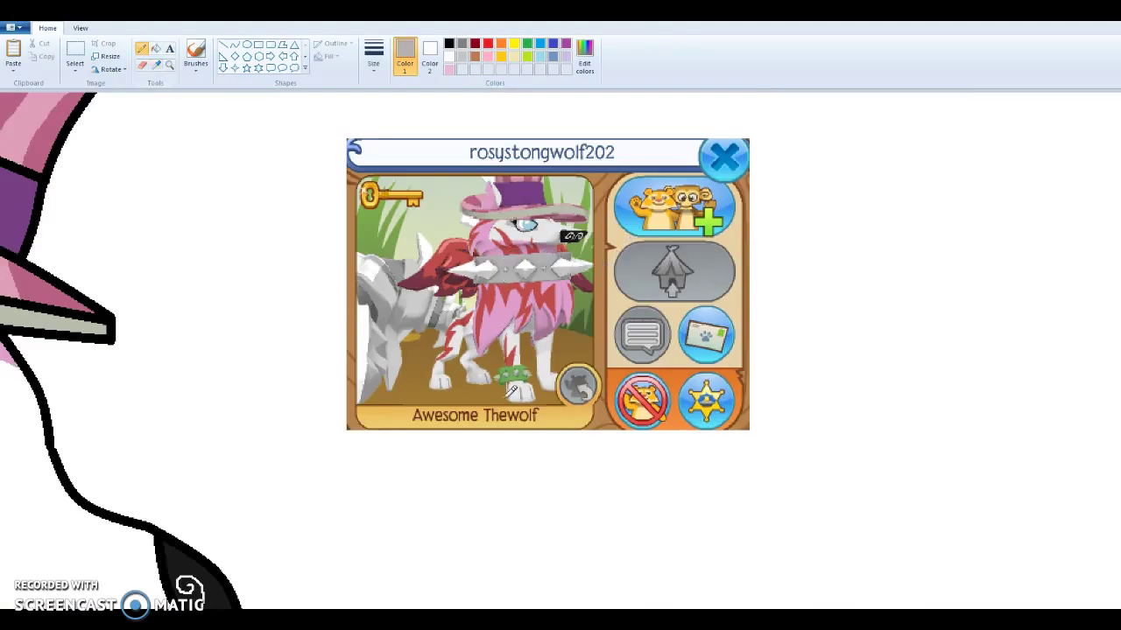
pyautogui.hscroll(-10, 318, 555)
pyautogui.click(156, 48)
pyautogui.click(349, 307)
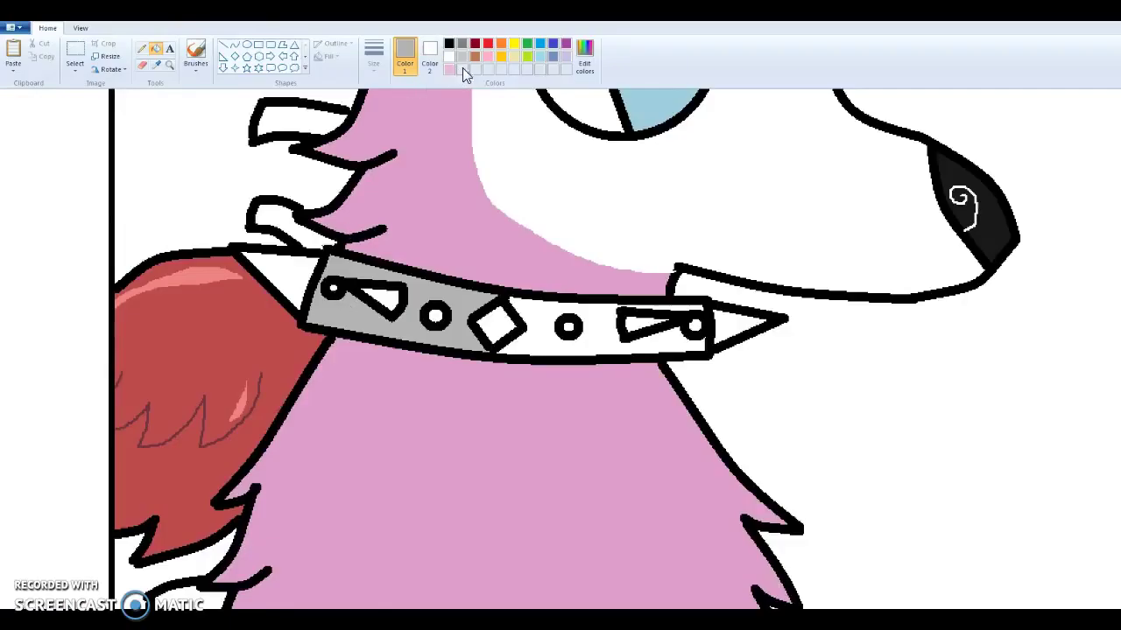
pyautogui.click(544, 339)
# - Draw a jagged lightning-bolt marking on the wing side of the chest and fill it with a red sampled from the reference picture
pyautogui.click(142, 48)
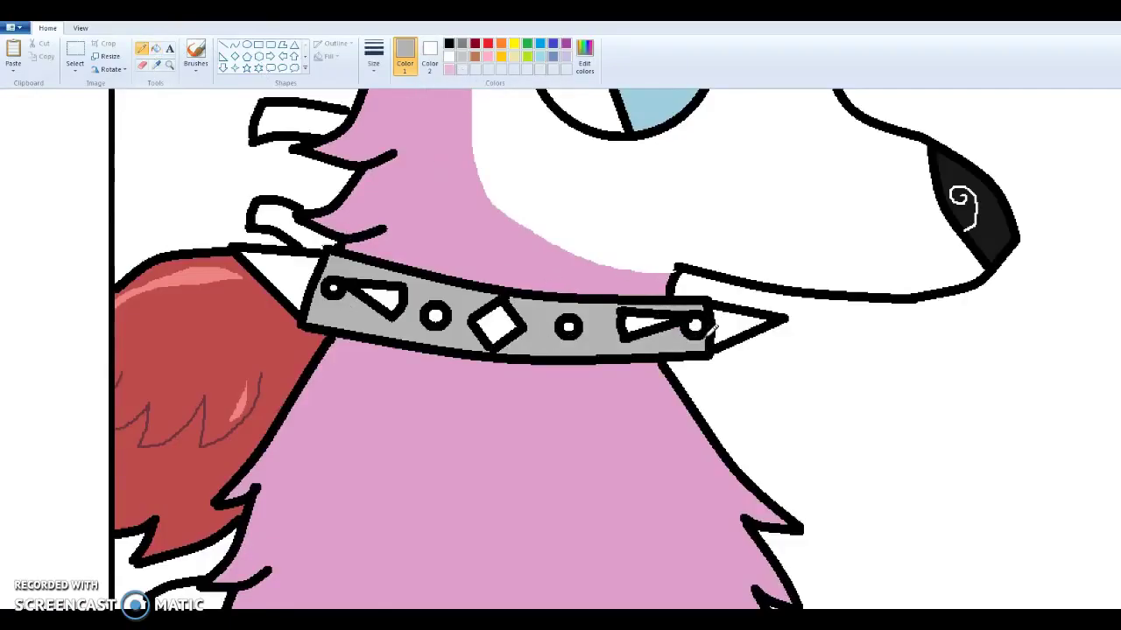
pyautogui.click(143, 65)
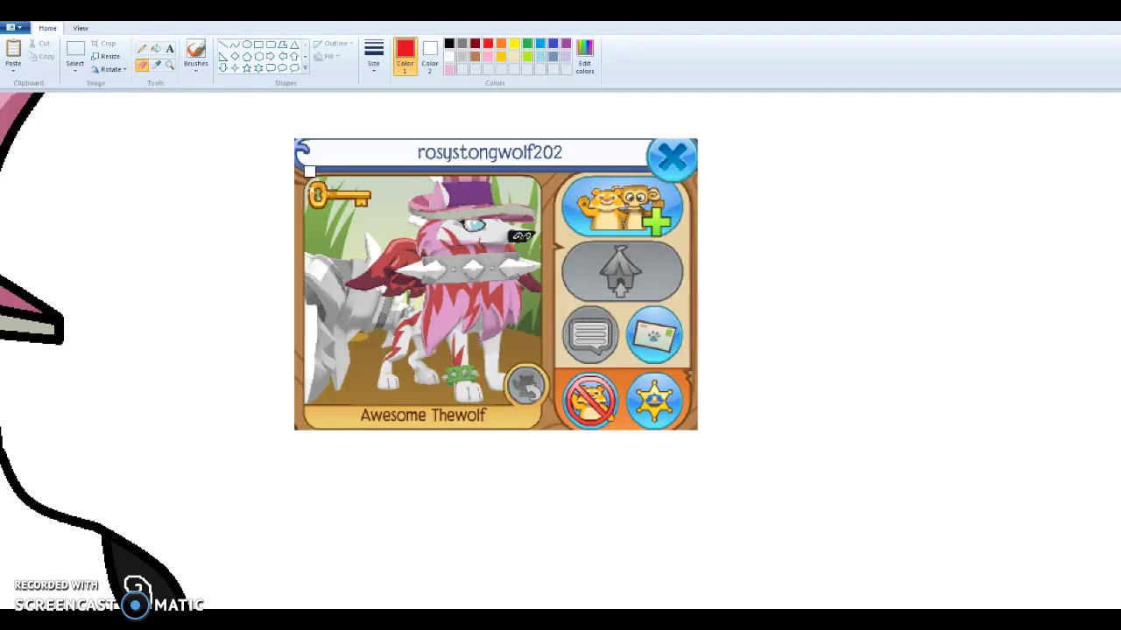
pyautogui.click(155, 65)
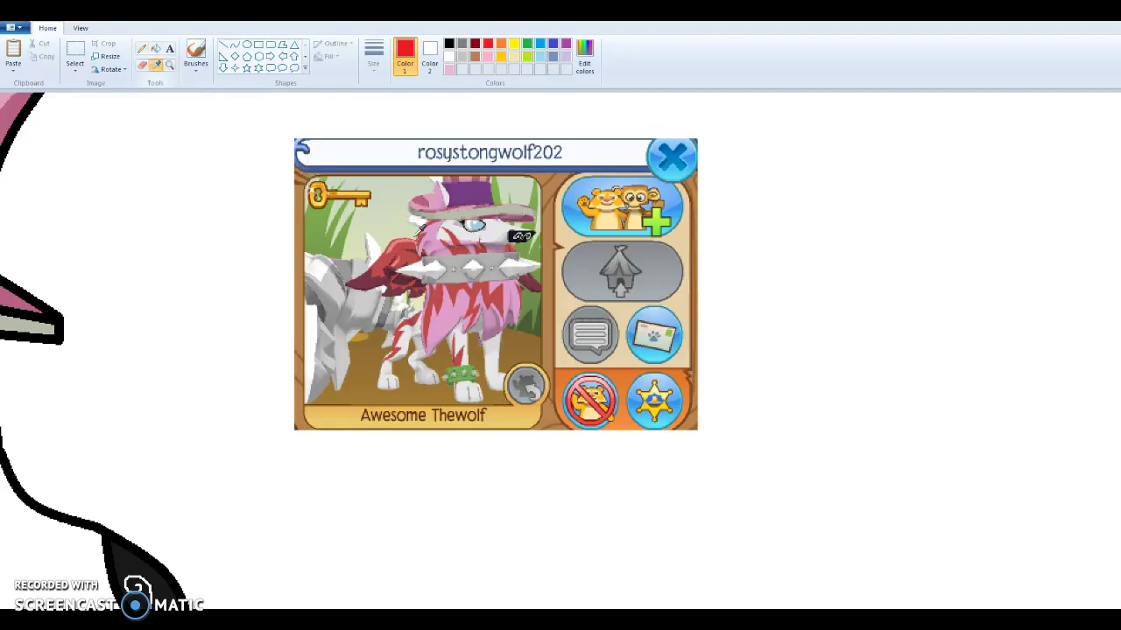
pyautogui.click(442, 292)
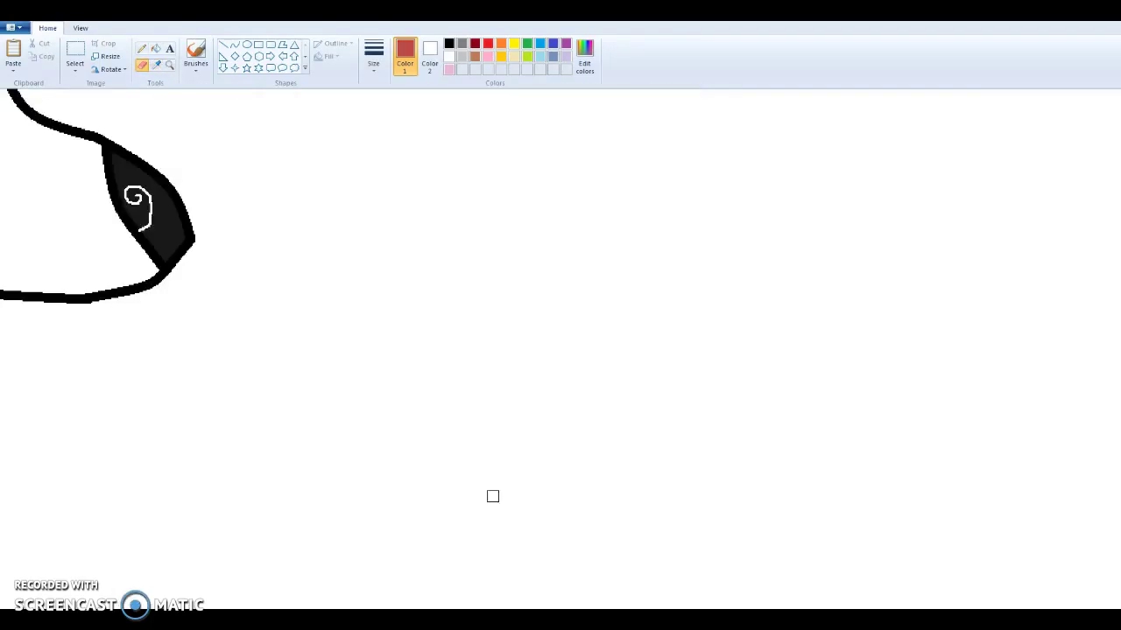
pyautogui.hscroll(-10, 493, 495)
pyautogui.click(141, 49)
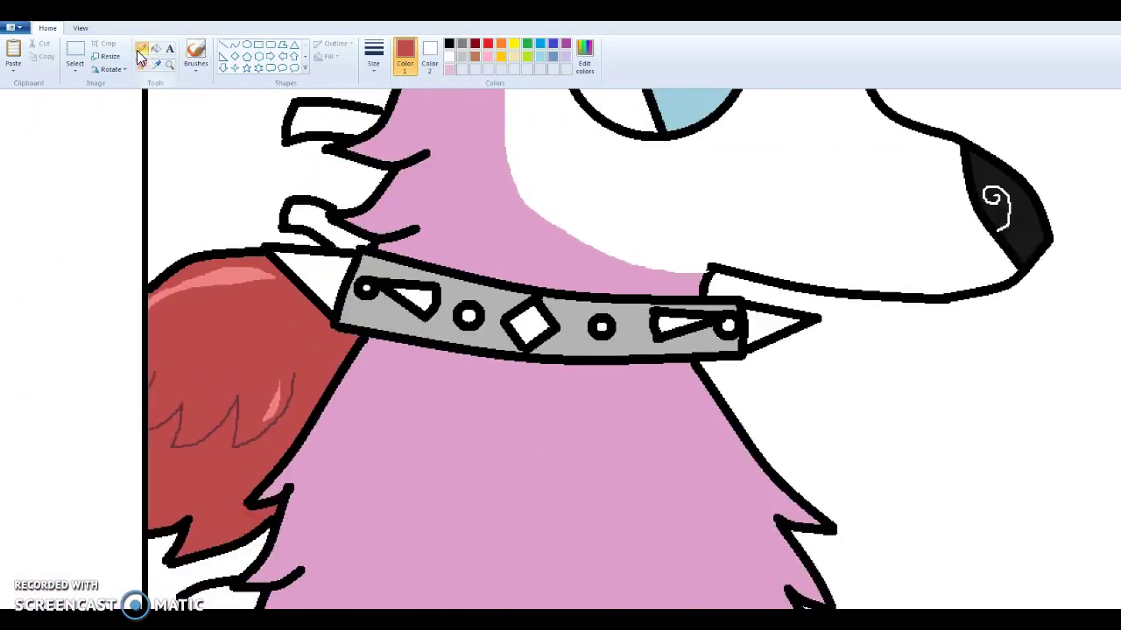
pyautogui.scroll(-5, 409, 293)
pyautogui.moveTo(382, 300)
pyautogui.mouseDown()
pyautogui.moveTo(405, 194)
pyautogui.moveTo(416, 219)
pyautogui.moveTo(480, 128)
pyautogui.moveTo(456, 258)
pyautogui.moveTo(451, 266)
pyautogui.moveTo(418, 236)
pyautogui.moveTo(379, 350)
pyautogui.moveTo(385, 296)
pyautogui.mouseUp()
pyautogui.click(155, 49)
pyautogui.click(442, 228)
# - Draw a small triangular marking against the chest's lower edge and fill it with the same red
pyautogui.click(142, 49)
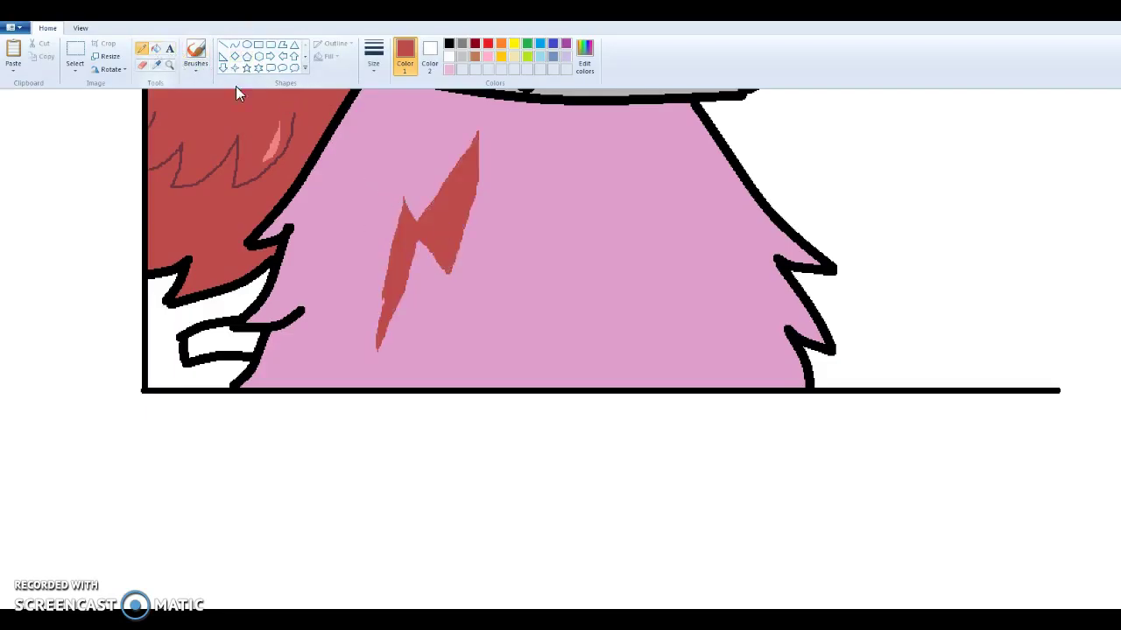
pyautogui.moveTo(624, 341); pyautogui.dragTo(624, 379)
pyautogui.moveTo(624, 341); pyautogui.dragTo(660, 375)
pyautogui.click(155, 49)
pyautogui.click(647, 371)
# - Outline three more lightning bolts in red: on the chest below the jaw, on the cheek and between the ear and eye
pyautogui.scroll(5, 646, 374)
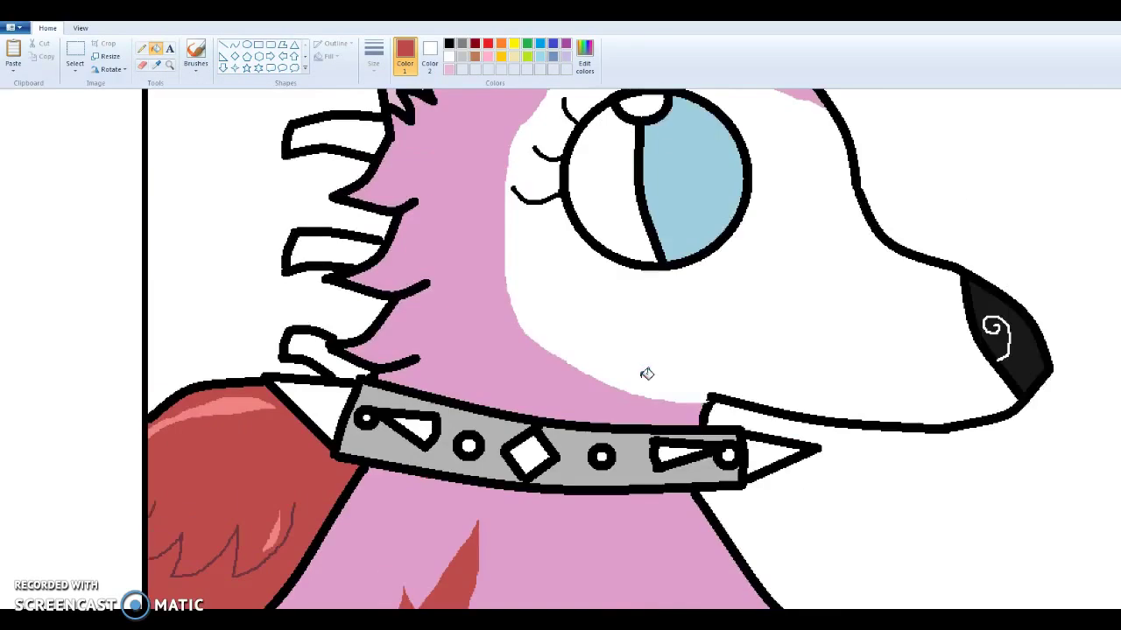
pyautogui.scroll(-5, 646, 374)
pyautogui.click(141, 48)
pyautogui.moveTo(648, 260)
pyautogui.mouseDown()
pyautogui.moveTo(615, 296)
pyautogui.moveTo(617, 327)
pyautogui.moveTo(575, 415)
pyautogui.moveTo(665, 311)
pyautogui.moveTo(626, 312)
pyautogui.moveTo(654, 258)
pyautogui.mouseUp()
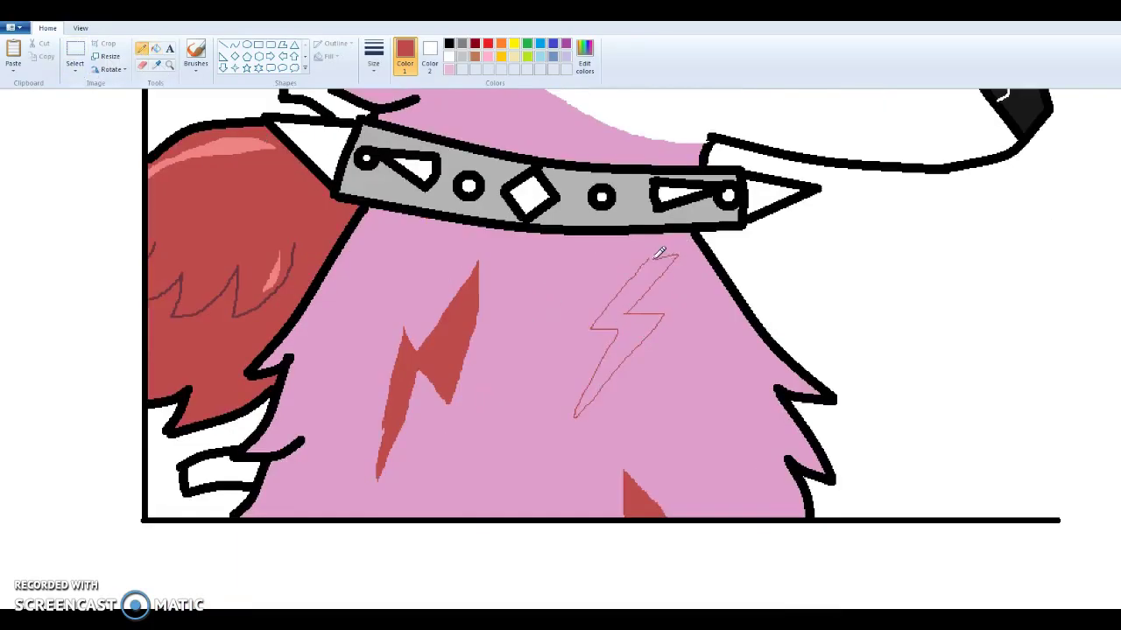
pyautogui.scroll(5, 656, 331)
pyautogui.moveTo(567, 285)
pyautogui.mouseDown()
pyautogui.moveTo(505, 389)
pyautogui.moveTo(575, 324)
pyautogui.moveTo(544, 324)
pyautogui.moveTo(585, 282)
pyautogui.mouseUp()
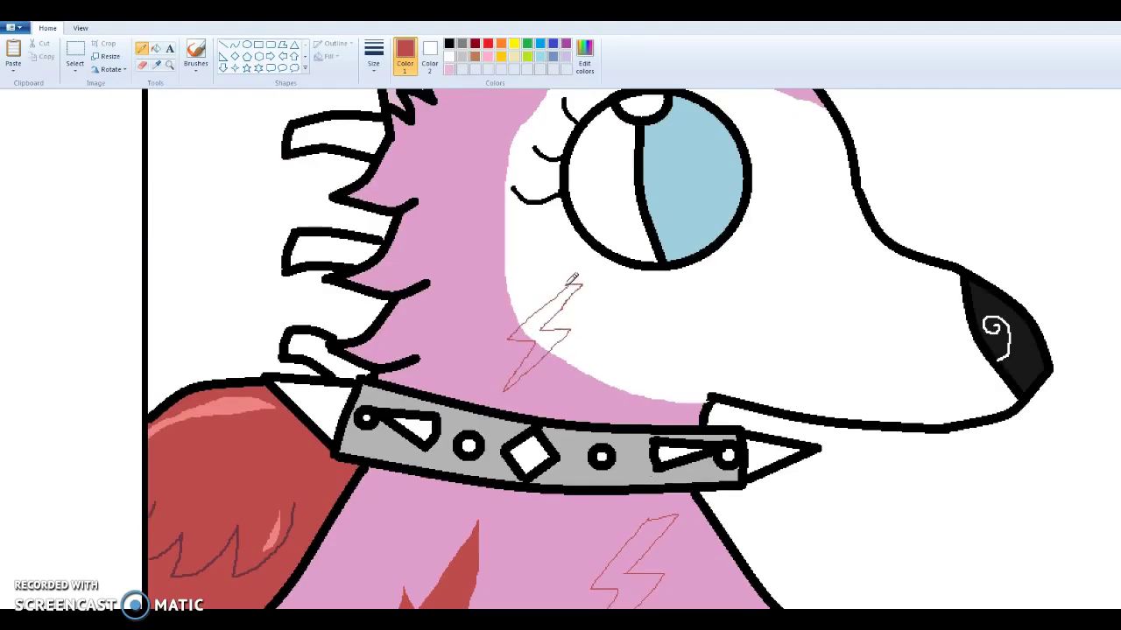
pyautogui.scroll(5, 544, 323)
pyautogui.moveTo(533, 306)
pyautogui.mouseDown()
pyautogui.moveTo(548, 333)
pyautogui.moveTo(544, 371)
pyautogui.moveTo(539, 303)
pyautogui.mouseUp()
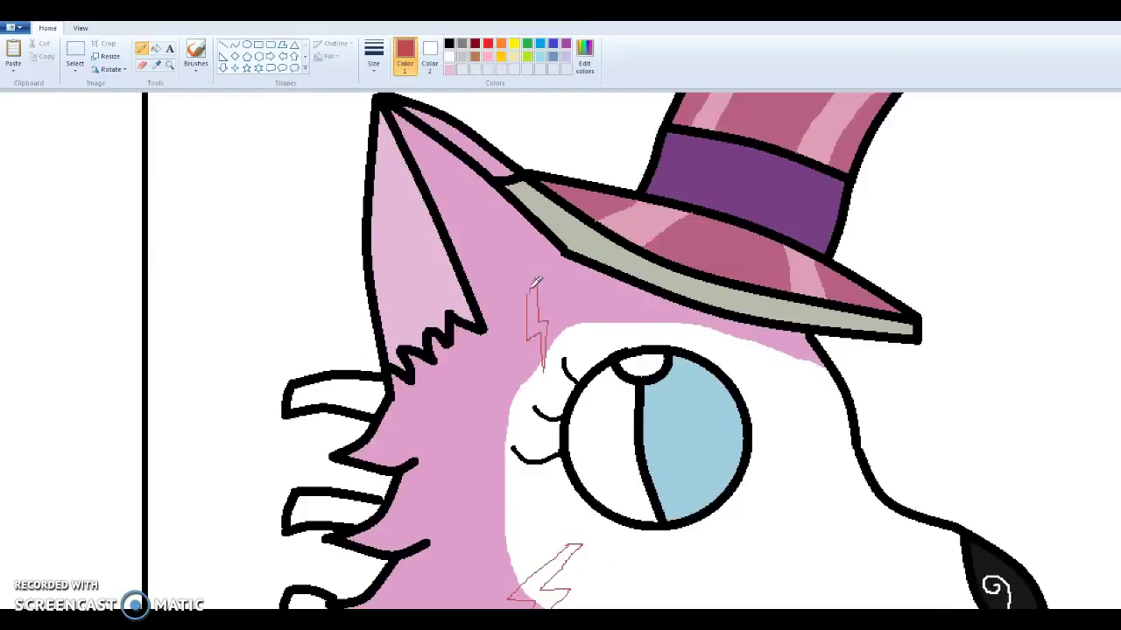
# - Fill the lightning-bolt outlines on the forehead, cheek and chest with the same red
pyautogui.click(155, 48)
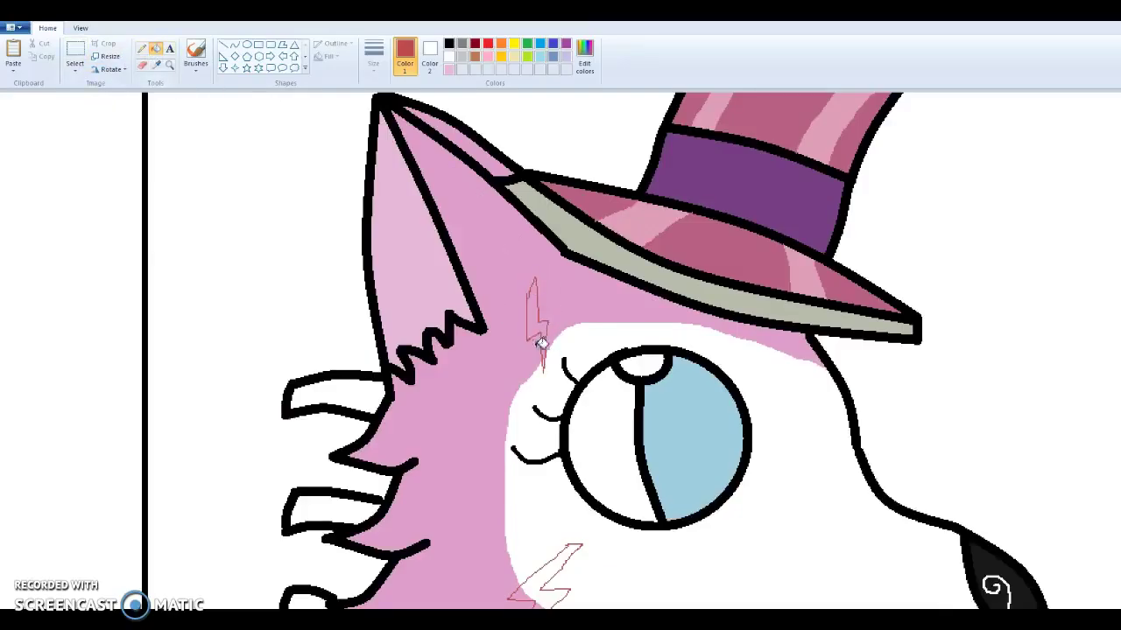
pyautogui.click(540, 326)
pyautogui.scroll(-5, 538, 374)
pyautogui.click(543, 349)
pyautogui.click(543, 347)
pyautogui.scroll(-8, 522, 334)
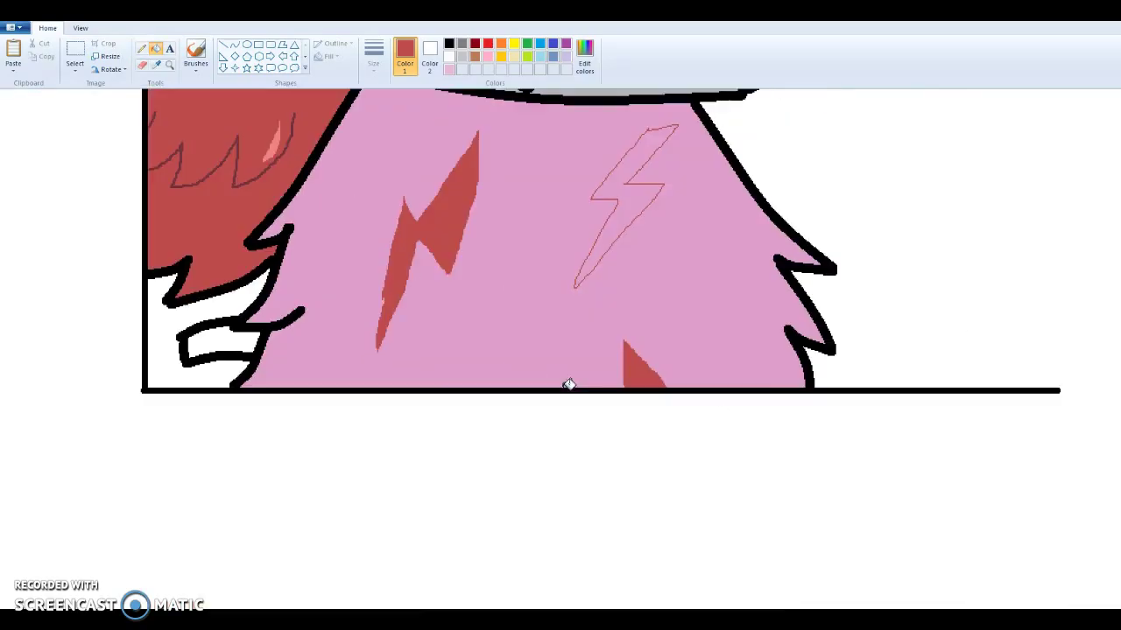
pyautogui.click(604, 247)
# - Draw a white line from the ear's base to the hat brim, and fill the front of the ear and the far ear white
pyautogui.scroll(12, 530, 545)
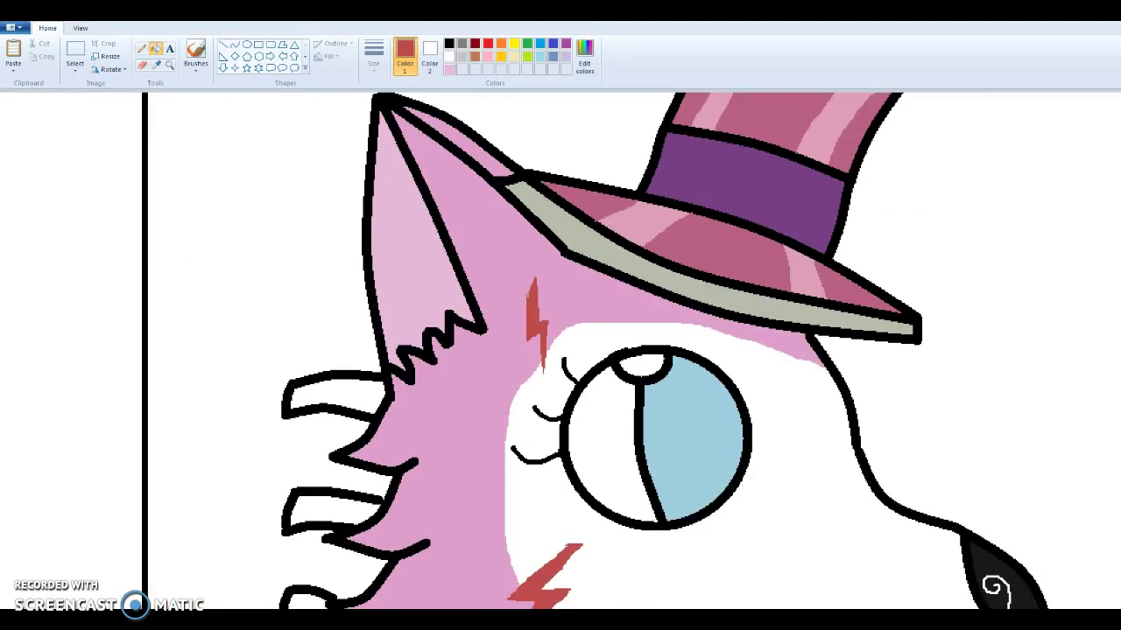
pyautogui.hscroll(10, 452, 563)
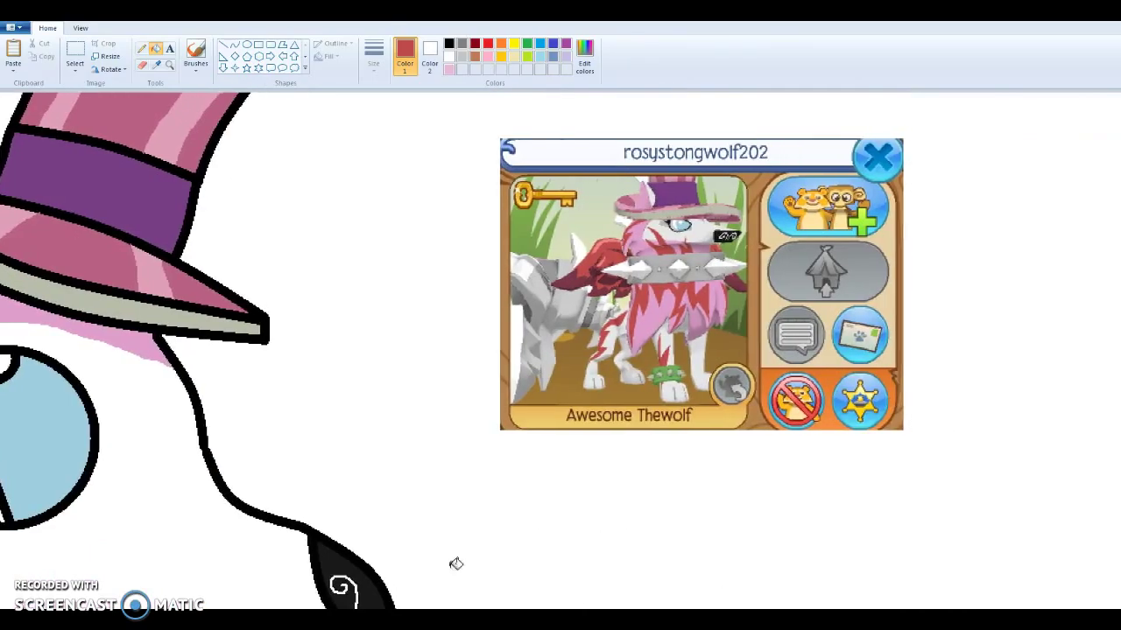
pyautogui.hscroll(-10, 320, 413)
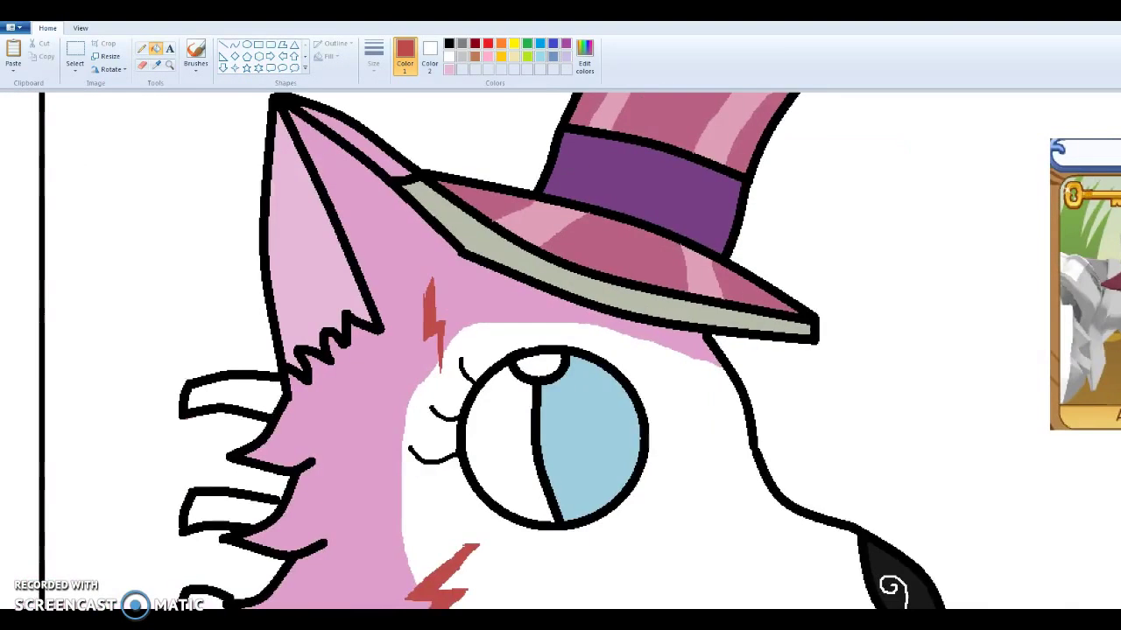
pyautogui.click(447, 59)
pyautogui.click(141, 49)
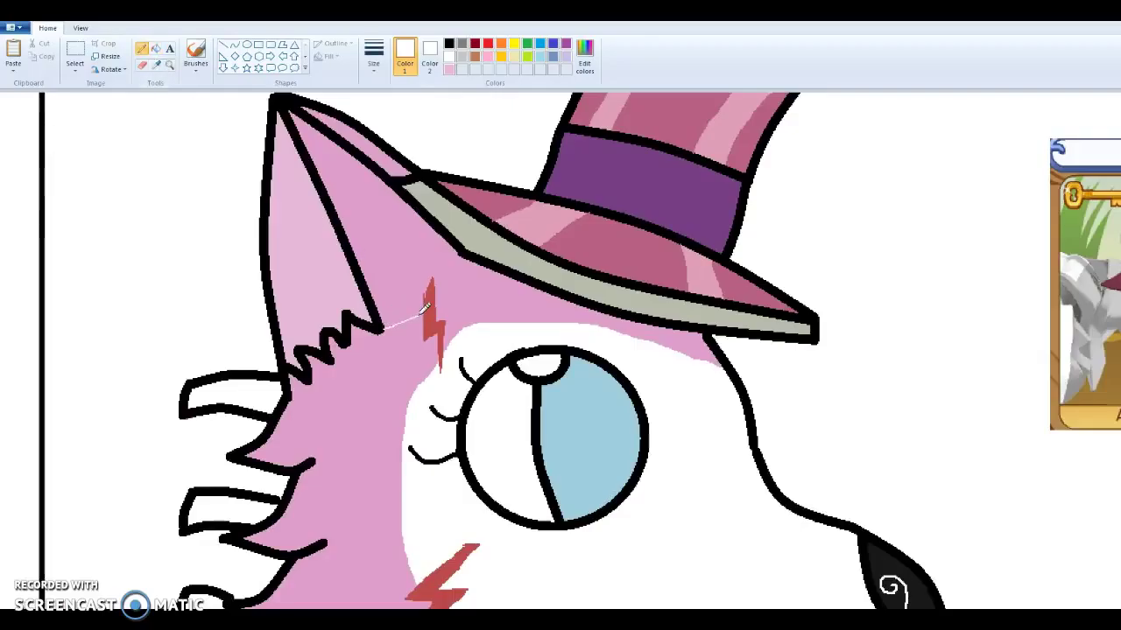
pyautogui.moveTo(442, 300); pyautogui.dragTo(480, 254)
pyautogui.click(155, 49)
pyautogui.click(371, 147)
pyautogui.click(375, 145)
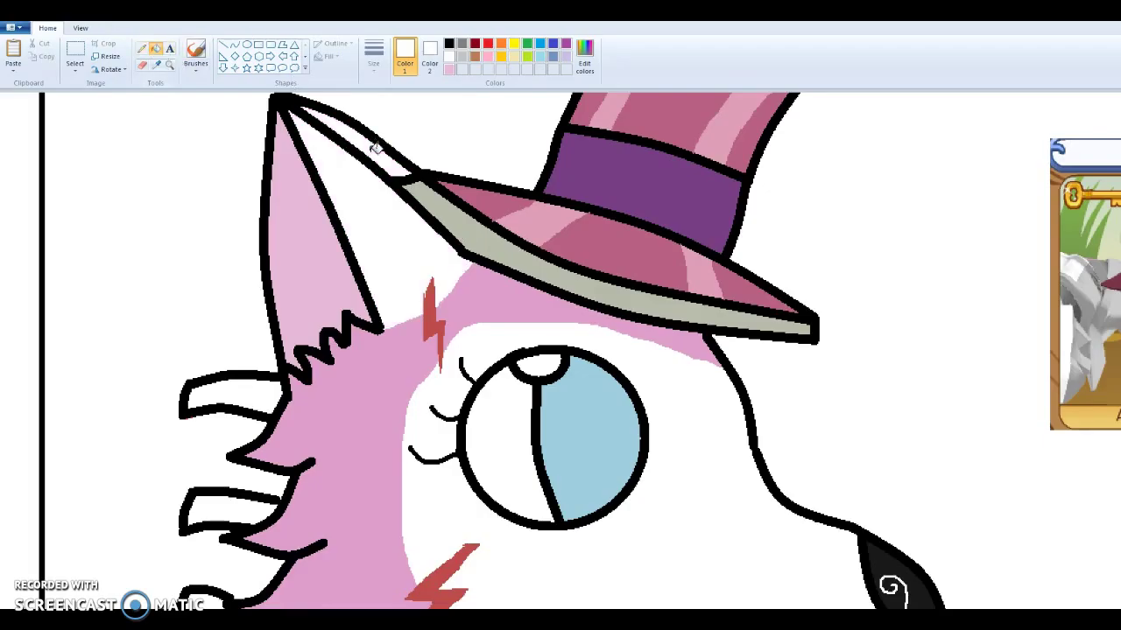
# - Move the reference picture down to the empty area beside the wolf's chest
pyautogui.click(80, 28)
pyautogui.click(41, 57)
pyautogui.click(41, 57)
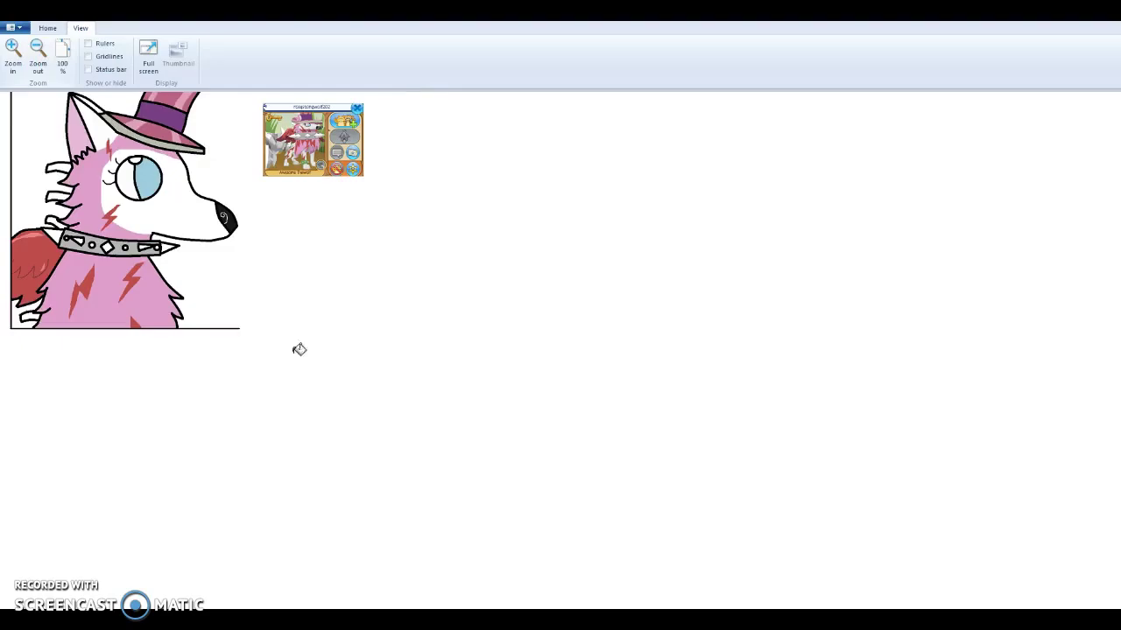
pyautogui.moveTo(415, 616); pyautogui.dragTo(333, 616)
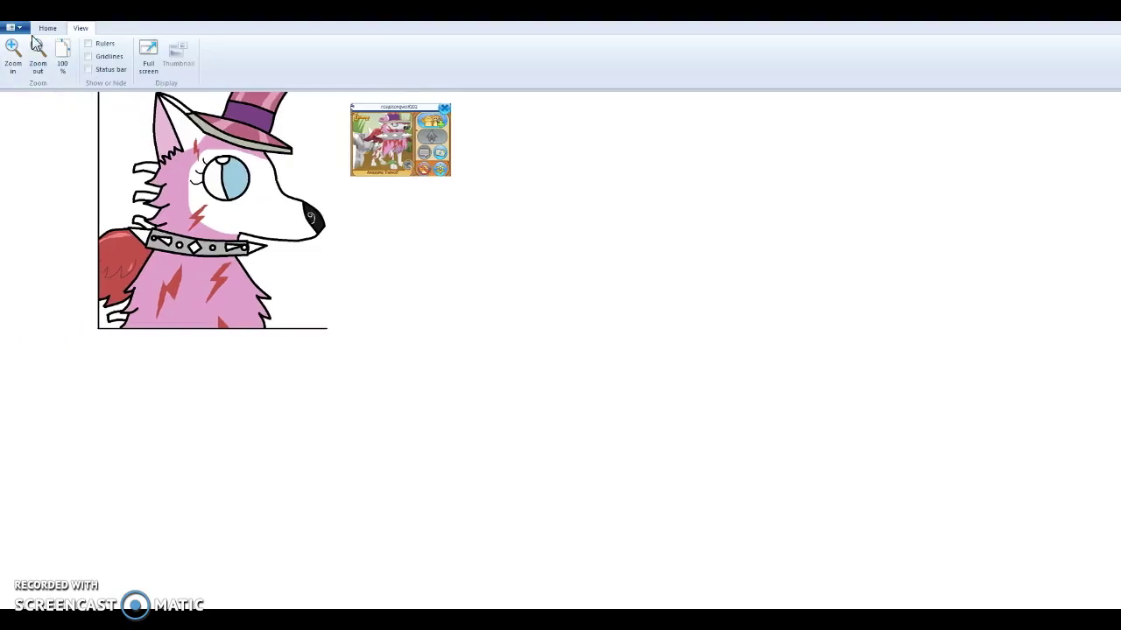
pyautogui.click(48, 28)
pyautogui.click(169, 65)
pyautogui.click(306, 203)
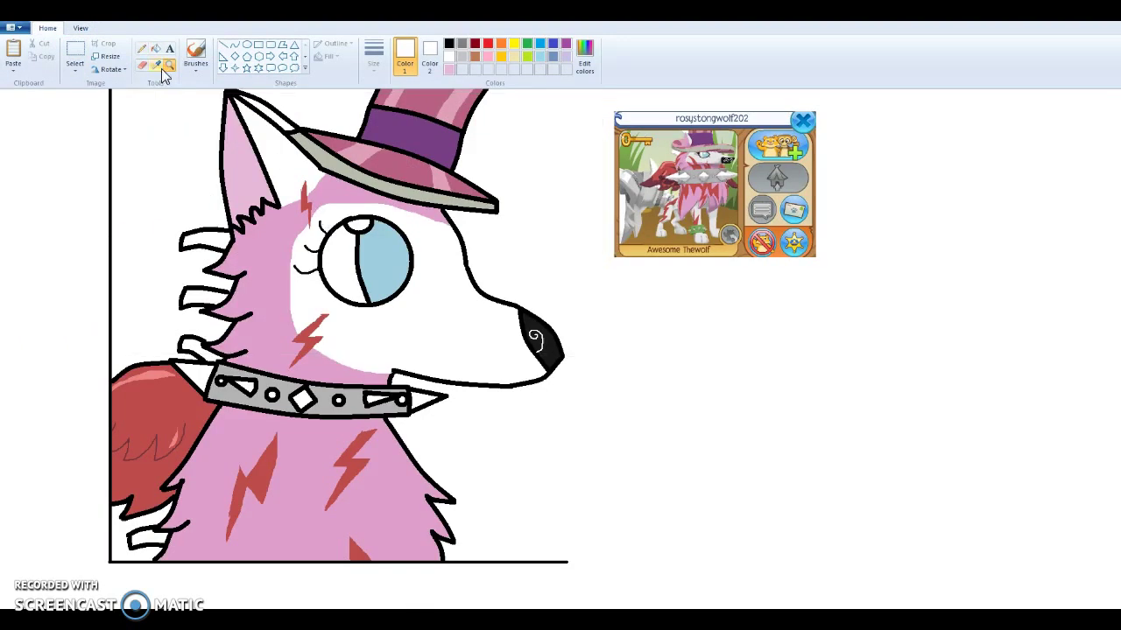
pyautogui.click(81, 54)
pyautogui.moveTo(598, 107); pyautogui.dragTo(810, 263)
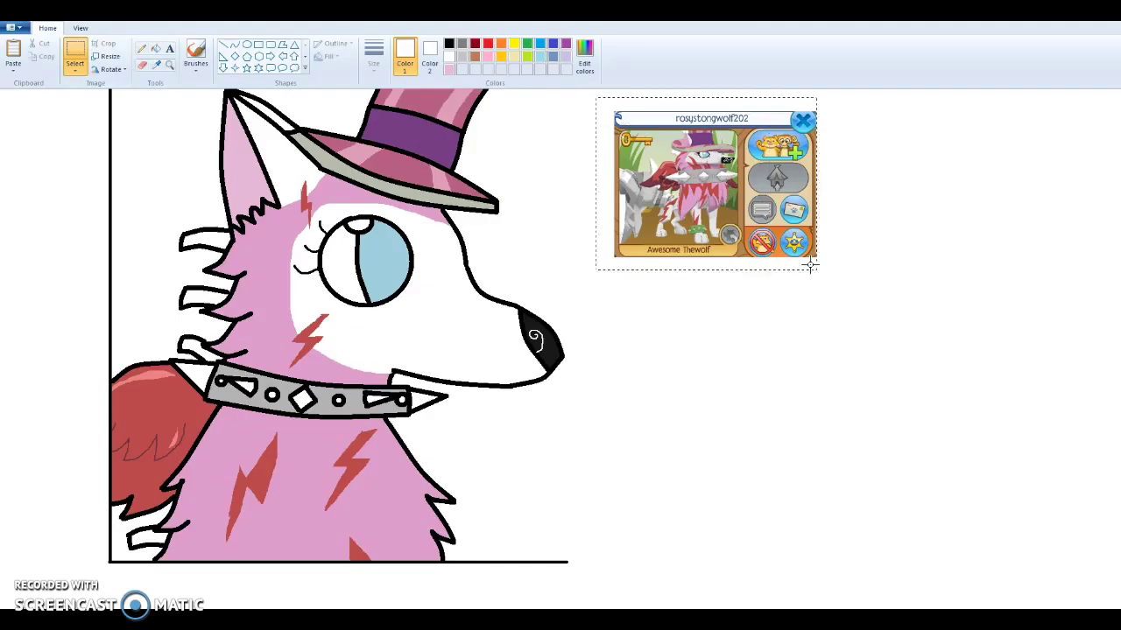
pyautogui.moveTo(717, 172); pyautogui.dragTo(711, 441)
pyautogui.click(624, 196)
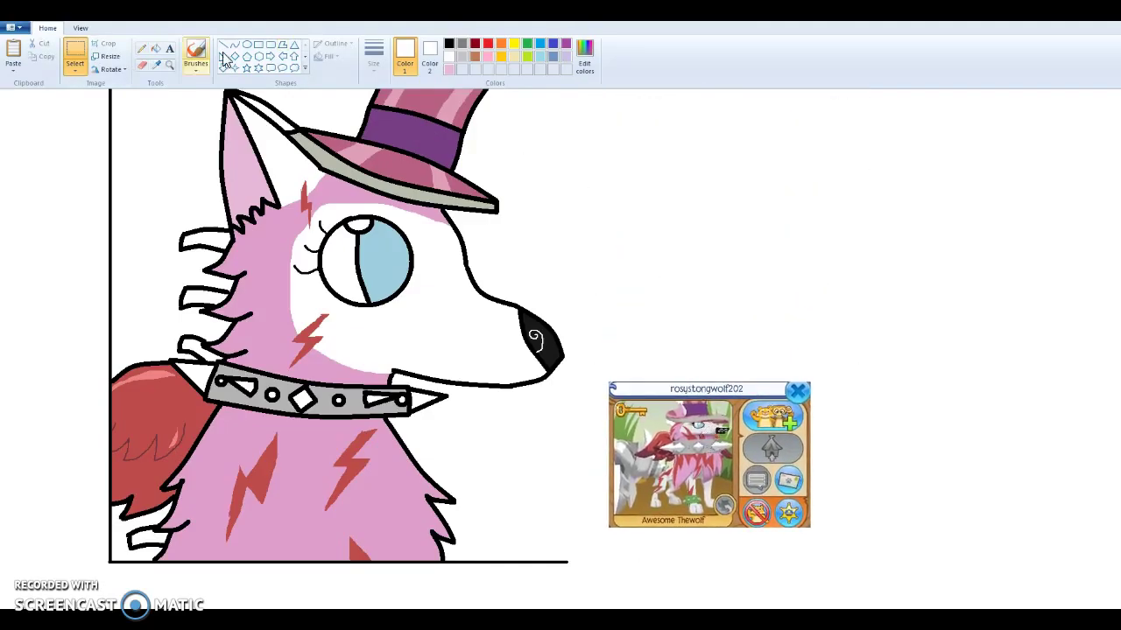
# - Add the reference character's username with an exclamation mark as light blue text in the empty area beside the wolf
pyautogui.click(170, 51)
pyautogui.click(540, 43)
pyautogui.click(606, 239)
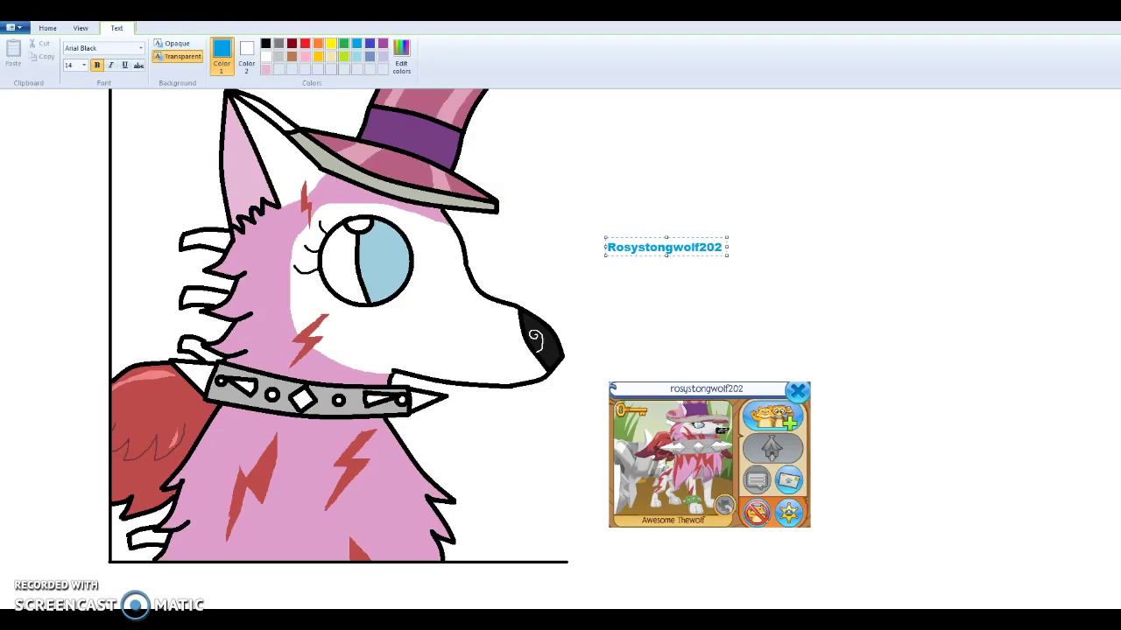
pyautogui.moveTo(728, 254); pyautogui.dragTo(776, 255)
pyautogui.click(655, 300)
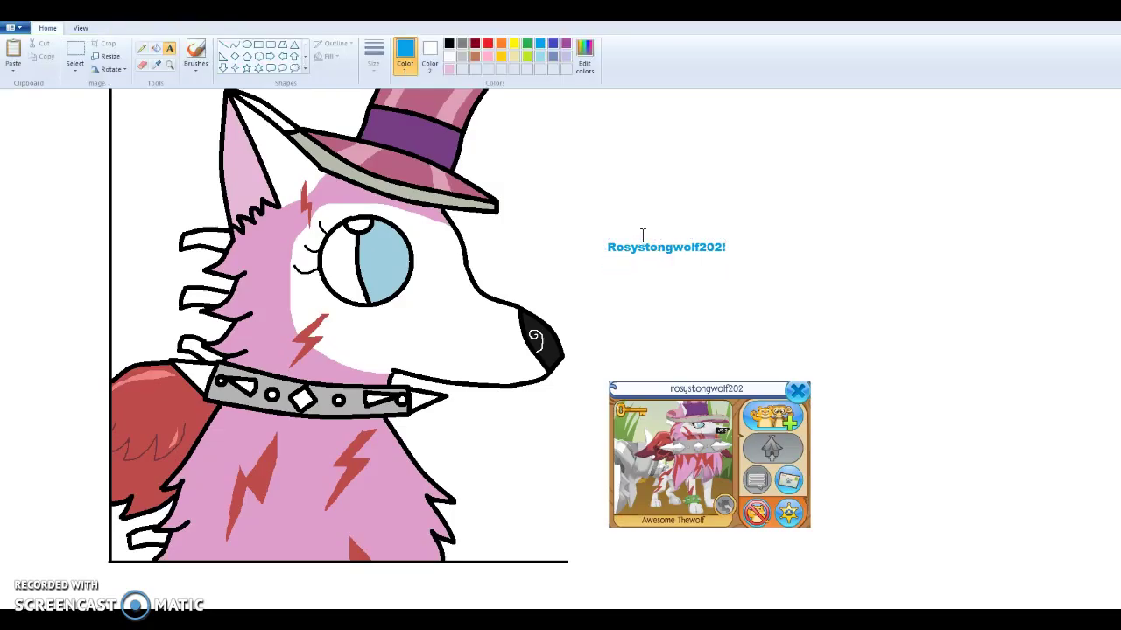
# - Move the username text between the hat brim and the snout, and delete the reference picture
pyautogui.click(77, 51)
pyautogui.moveTo(599, 237)
pyautogui.mouseDown()
pyautogui.moveTo(738, 255)
pyautogui.moveTo(657, 227)
pyautogui.moveTo(593, 236)
pyautogui.mouseUp()
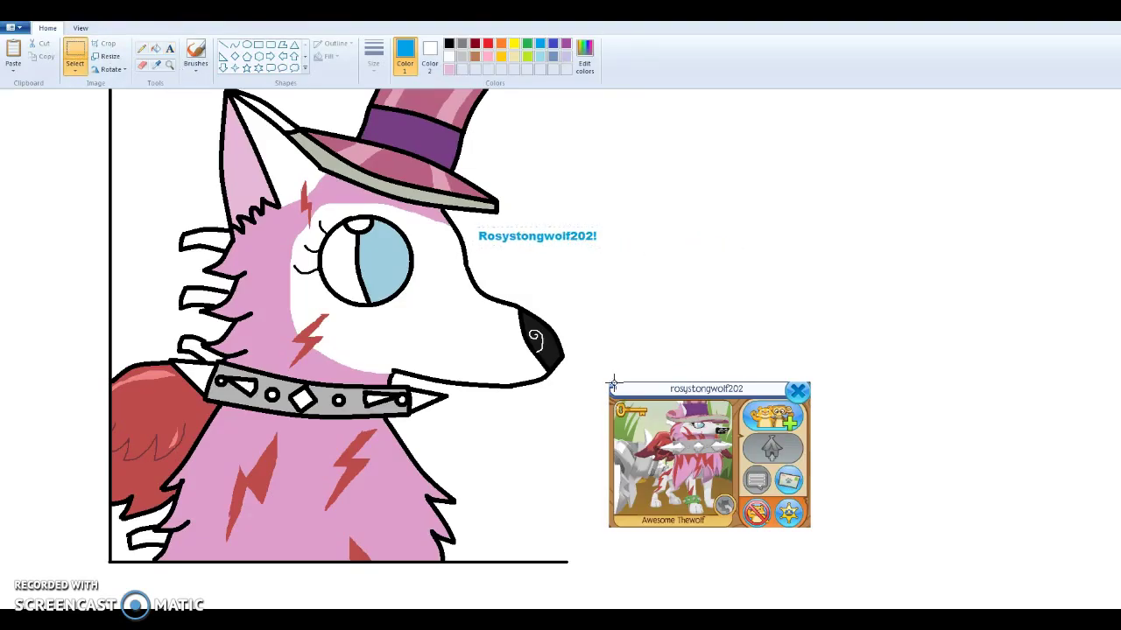
pyautogui.moveTo(593, 375); pyautogui.dragTo(893, 541)
pyautogui.press('Delete')
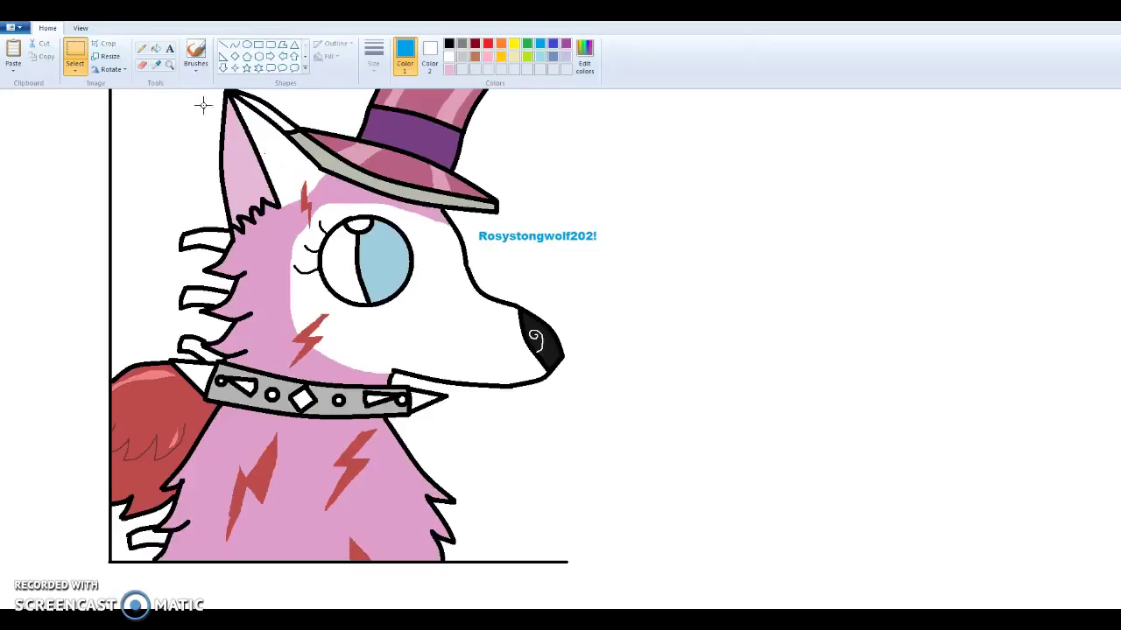
# - Extend the frame's bottom edge past the snout and add its missing side edge with straight black lines
pyautogui.click(223, 45)
pyautogui.click(449, 44)
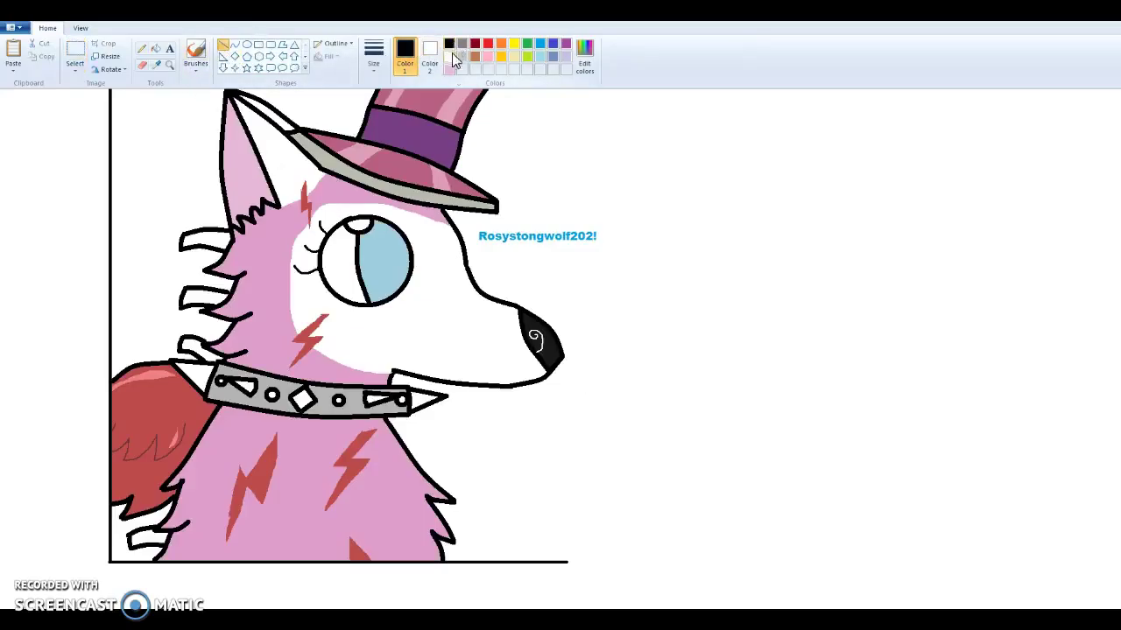
pyautogui.moveTo(565, 563)
pyautogui.mouseDown()
pyautogui.moveTo(661, 562)
pyautogui.moveTo(648, 88)
pyautogui.mouseUp()
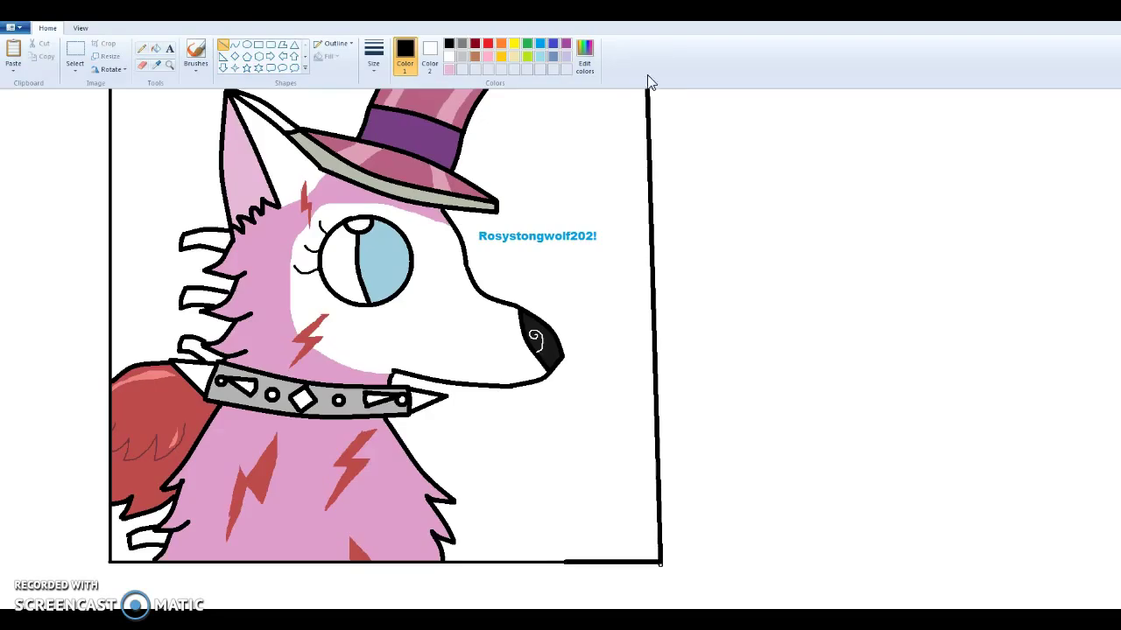
# - Crop the canvas to the framed wolf drawing
pyautogui.click(75, 55)
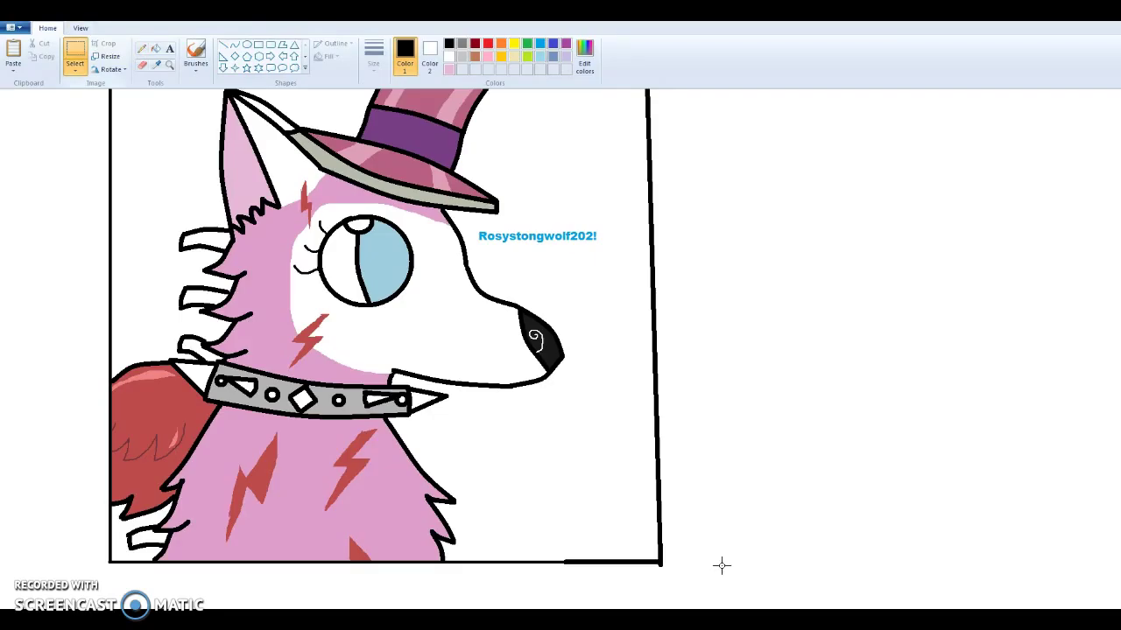
pyautogui.moveTo(677, 576); pyautogui.dragTo(84, 32)
pyautogui.click(108, 45)
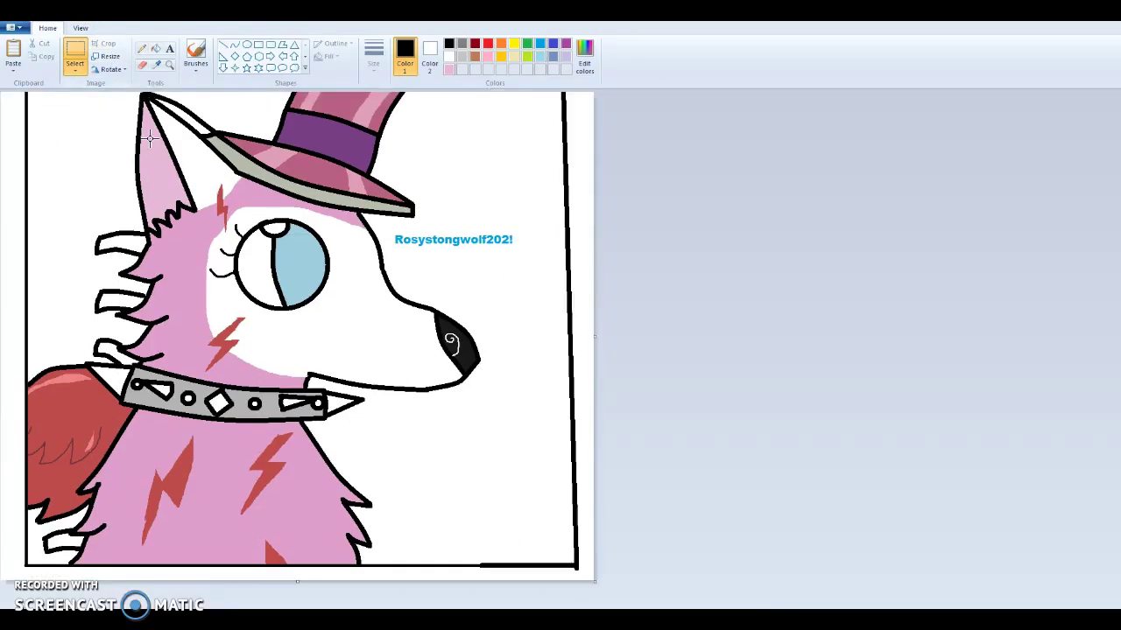